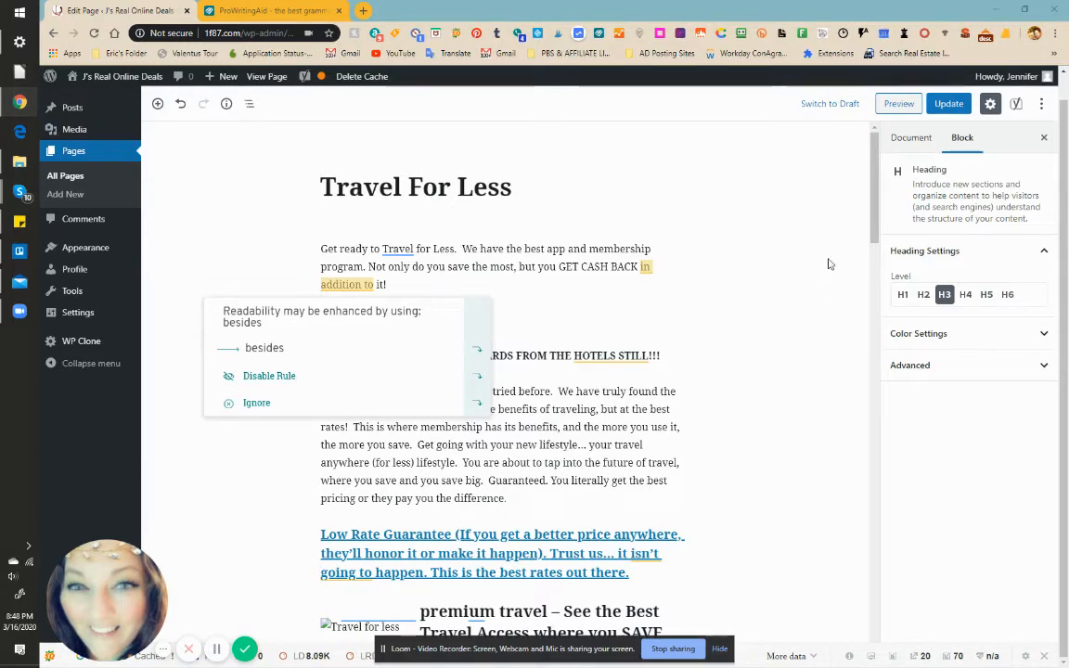
- Dismiss the readability suggestion and look through the Travel For Less page content down to the Yoast SEO section
left_click(803, 298)
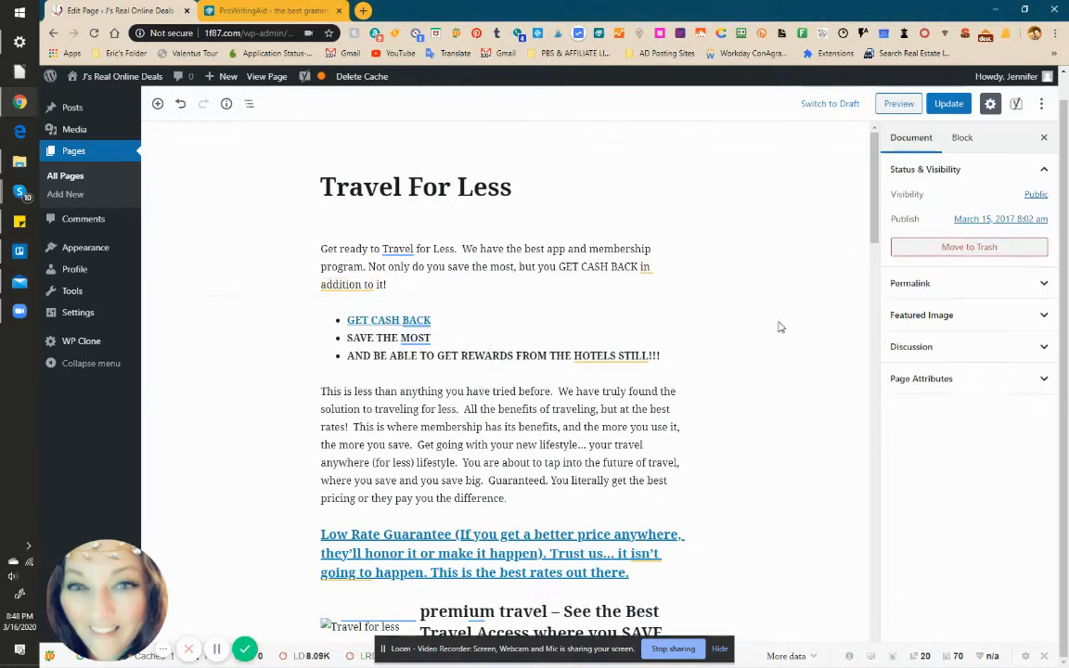
scroll(715, 473, "down", 1)
scroll(712, 475, "down", 5)
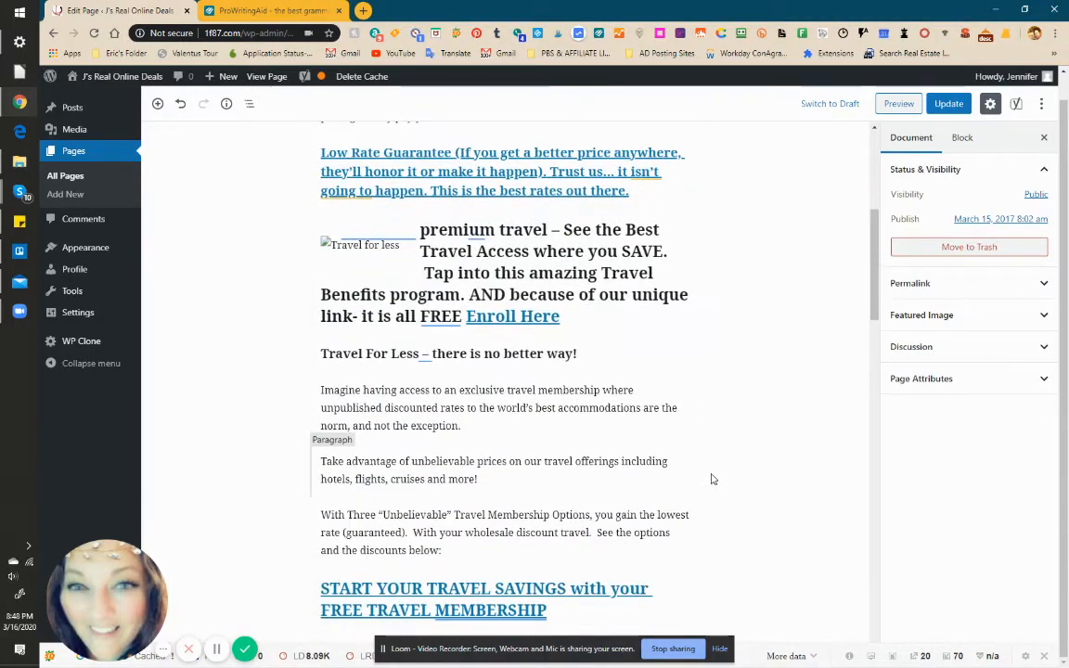
scroll(703, 483, "down", 5)
scroll(608, 509, "down", 10)
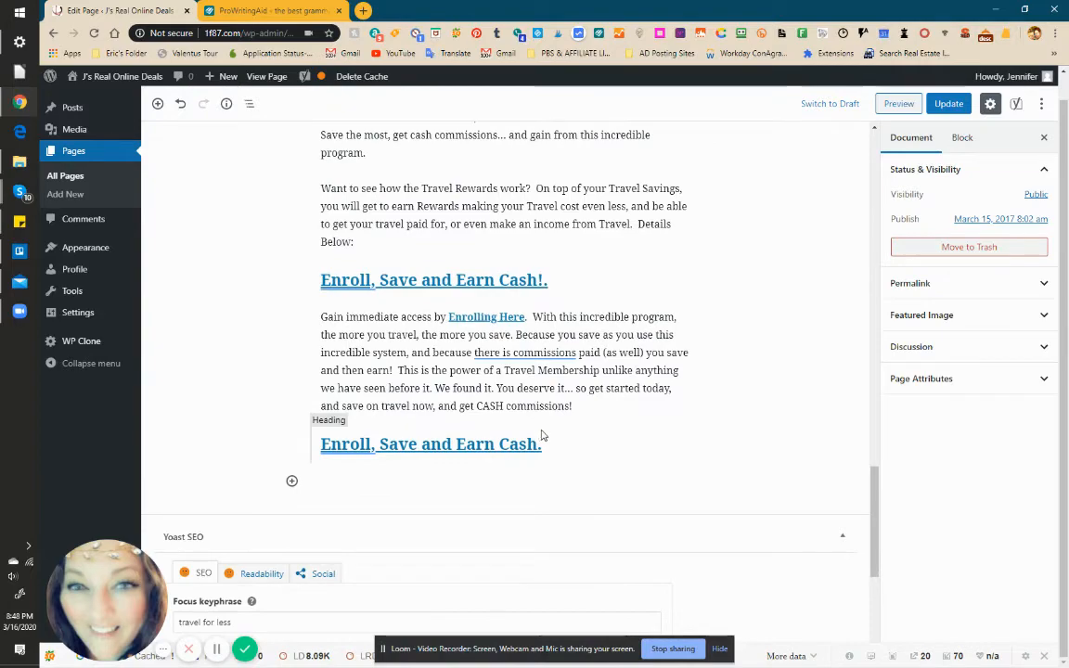
scroll(664, 349, "up", 20)
scroll(666, 349, "up", 5)
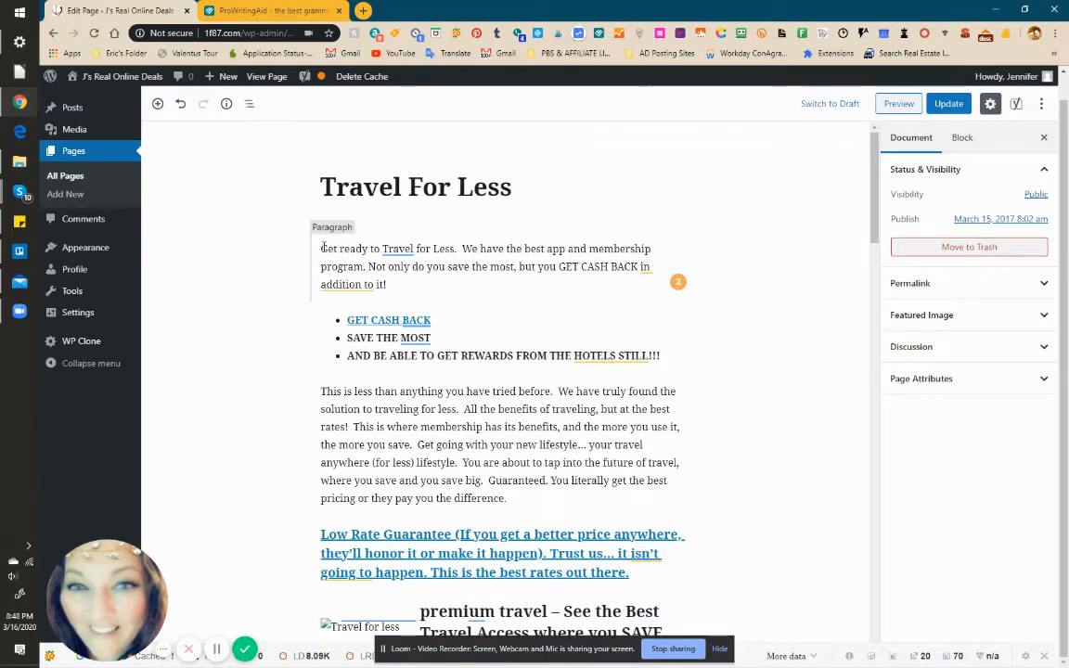
- Start the web editor on the ProWritingAid site and return to the Travel For Less page in WordPress
left_click(353, 250)
left_click(269, 10)
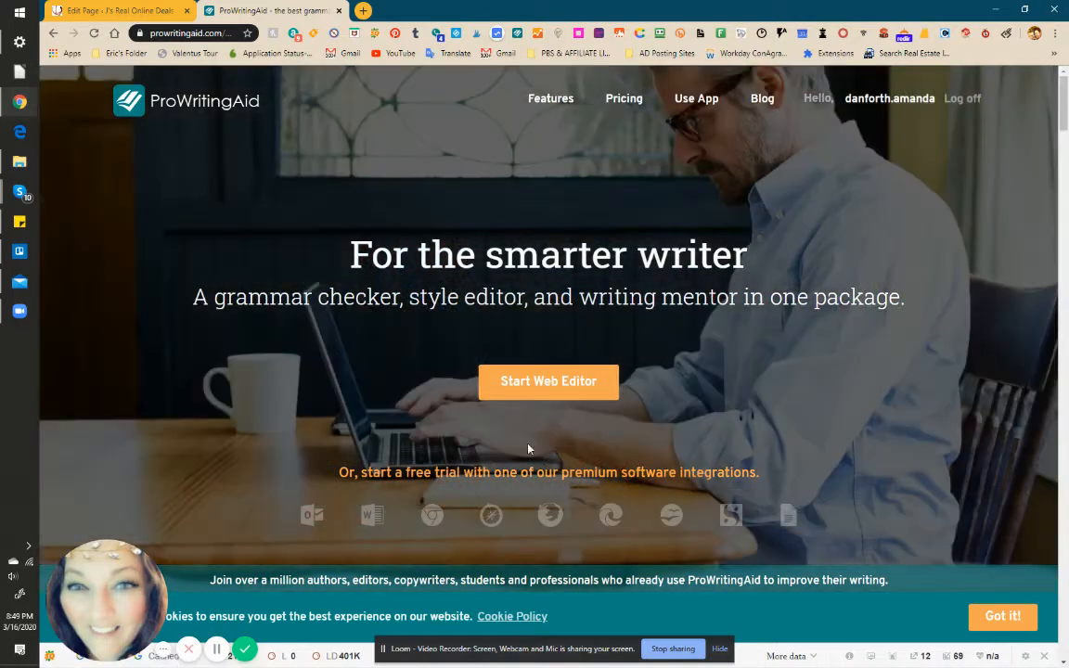
left_click(565, 384)
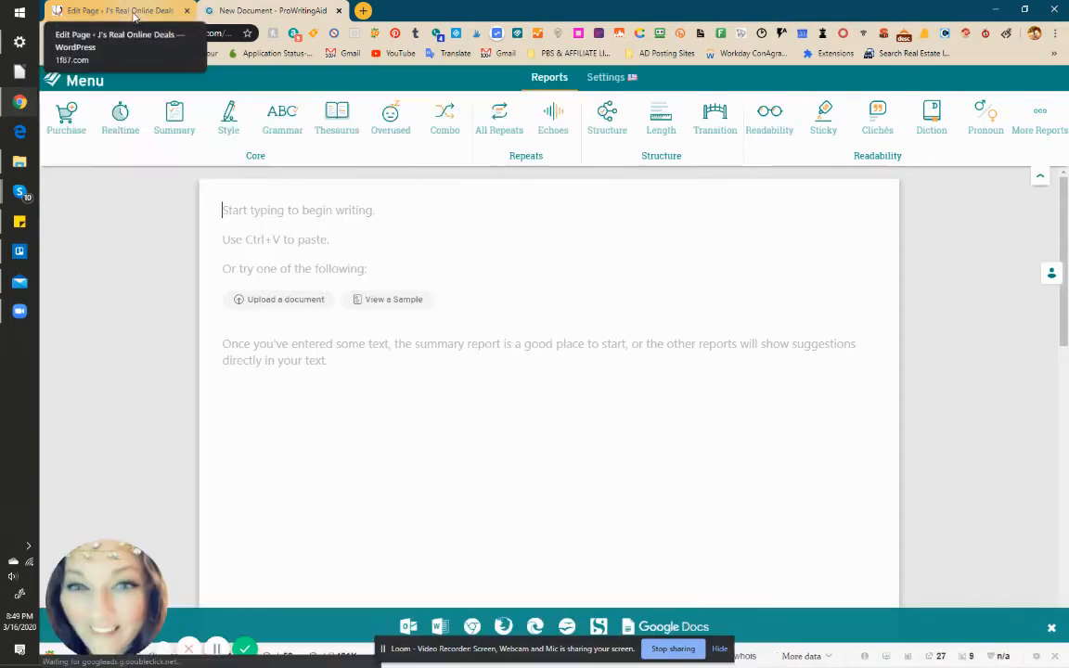
left_click(135, 16)
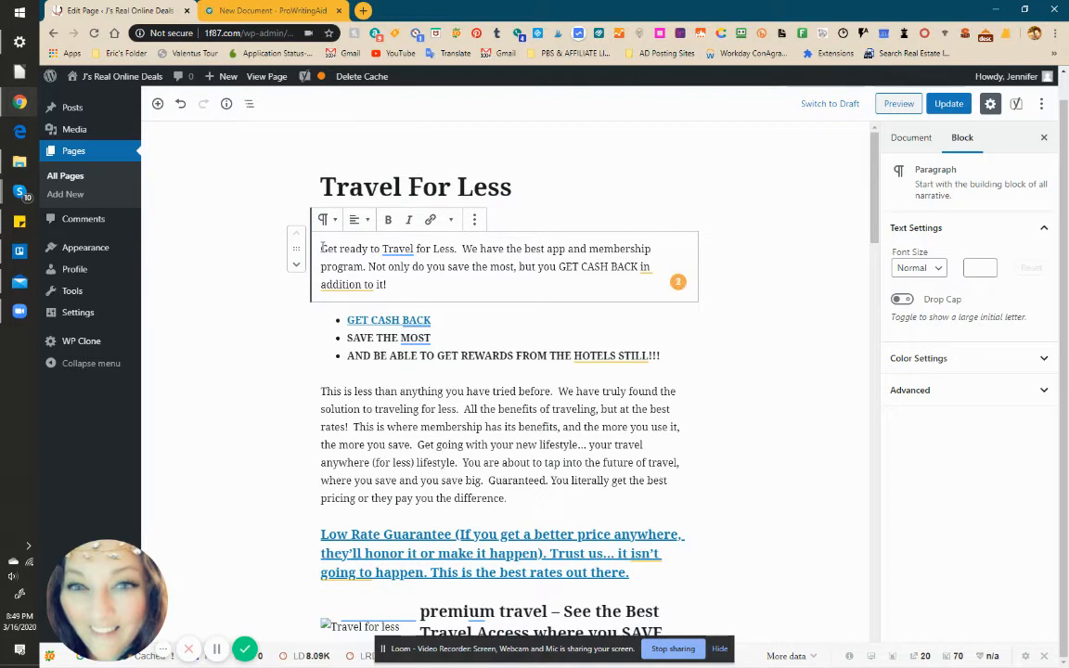
left_click_drag(321, 249, 613, 557)
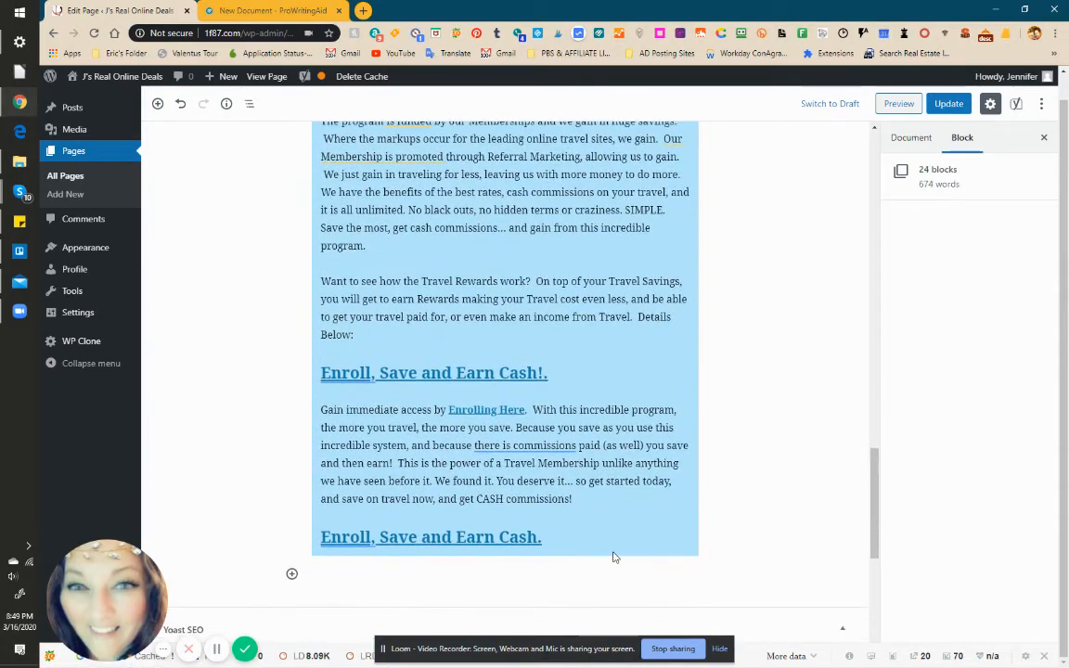
right_click(586, 418)
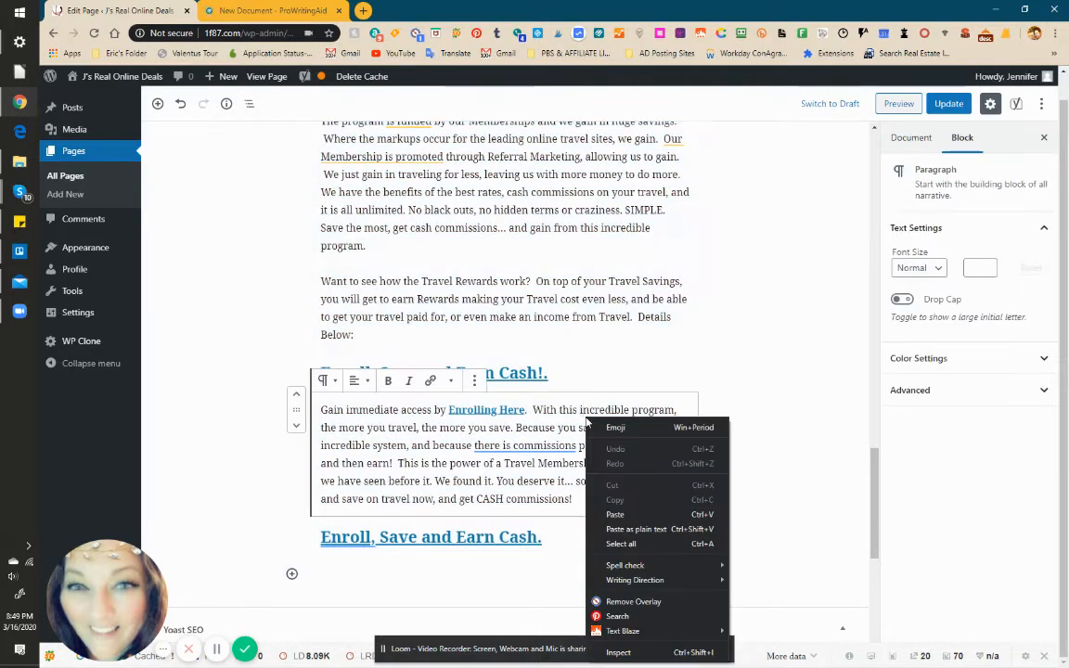
left_click(557, 531)
- Copy all body content of the Travel For Less page, without its title, into the blank ProWritingAid document
left_click(552, 538)
left_click_drag(547, 545, 319, 253)
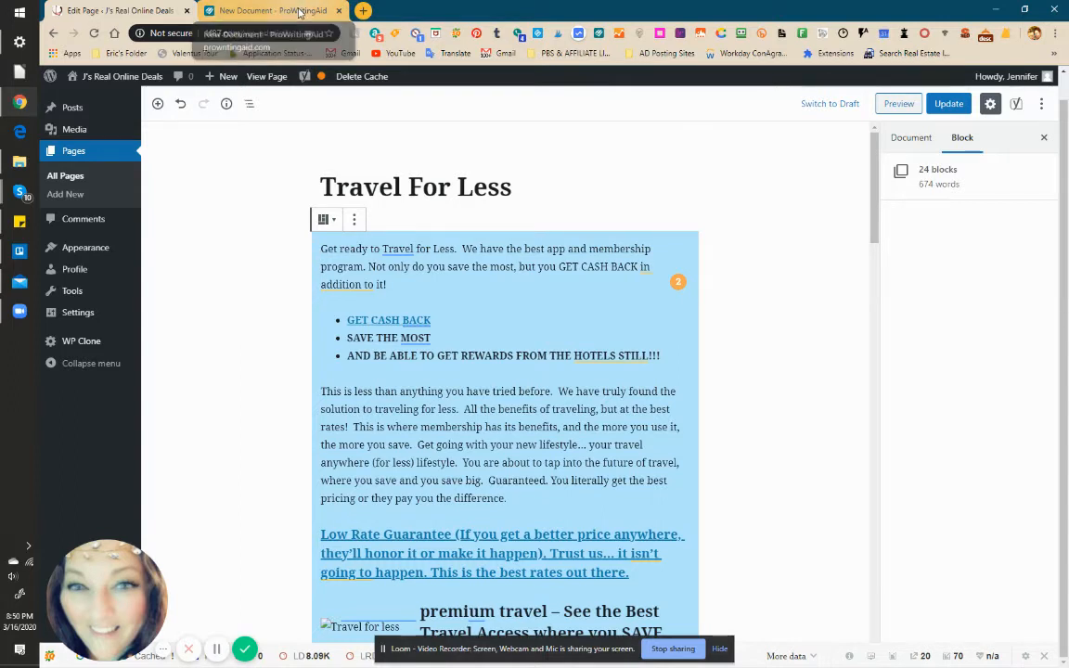
left_click(299, 13)
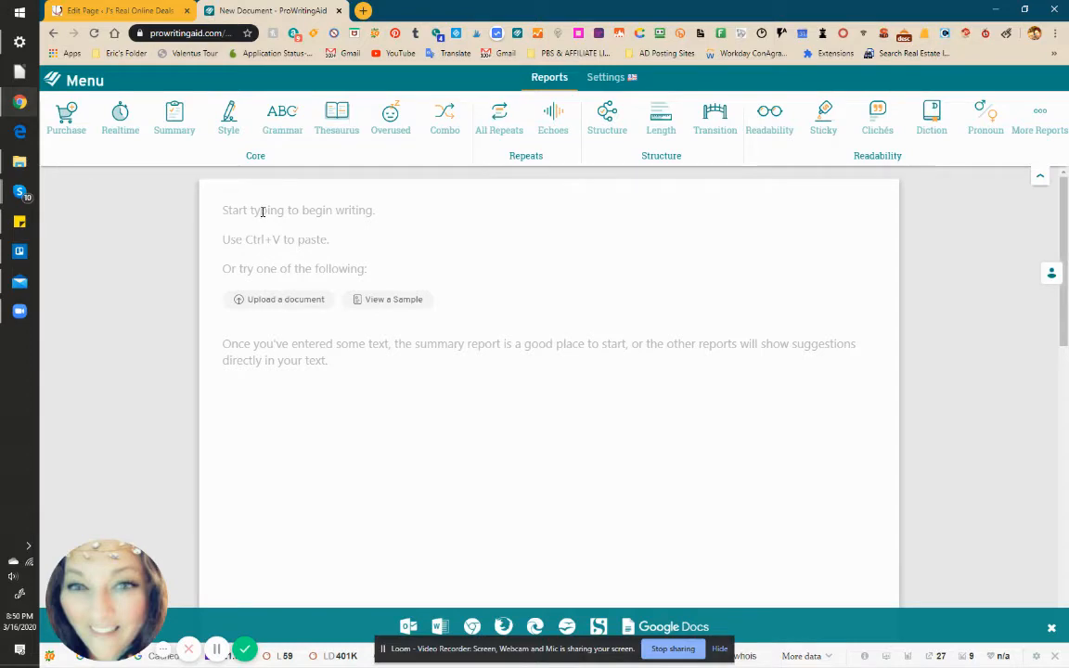
left_click(246, 238)
key("ctrl+v")
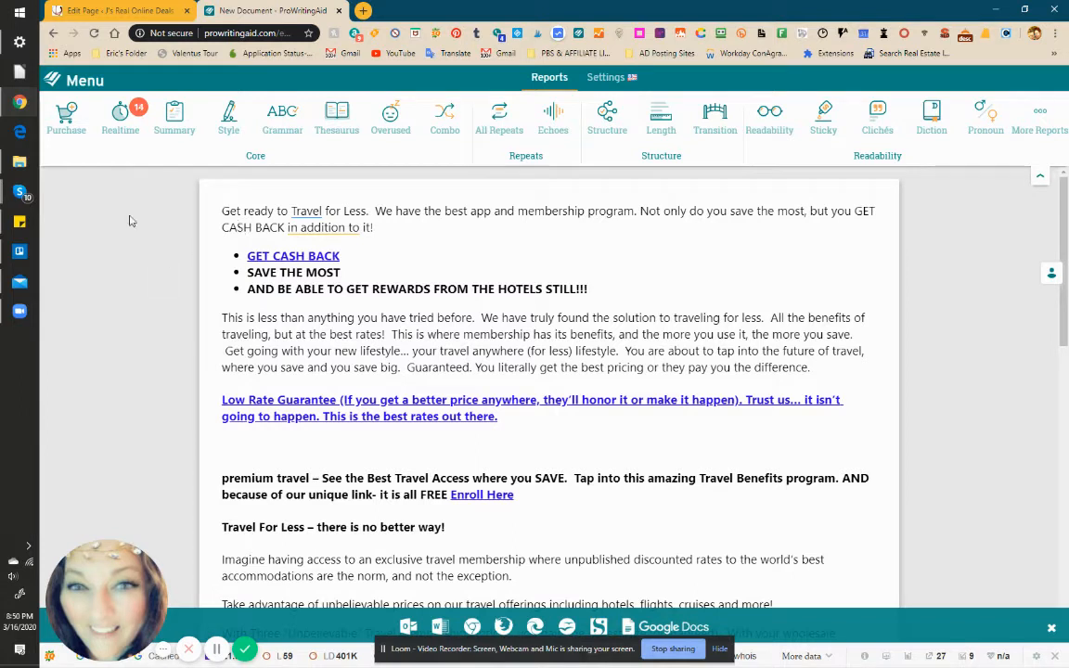
- Check the realtime issue summary and run the Style, Grammar and Overused Words reports on the text
mouse_move(139, 110)
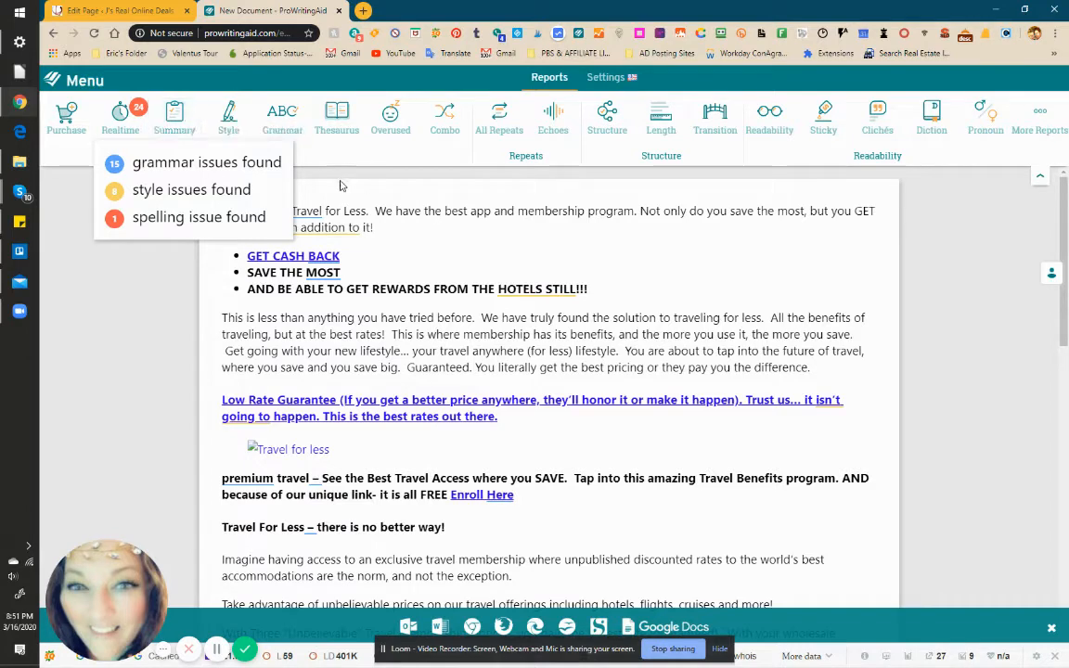
left_click(238, 125)
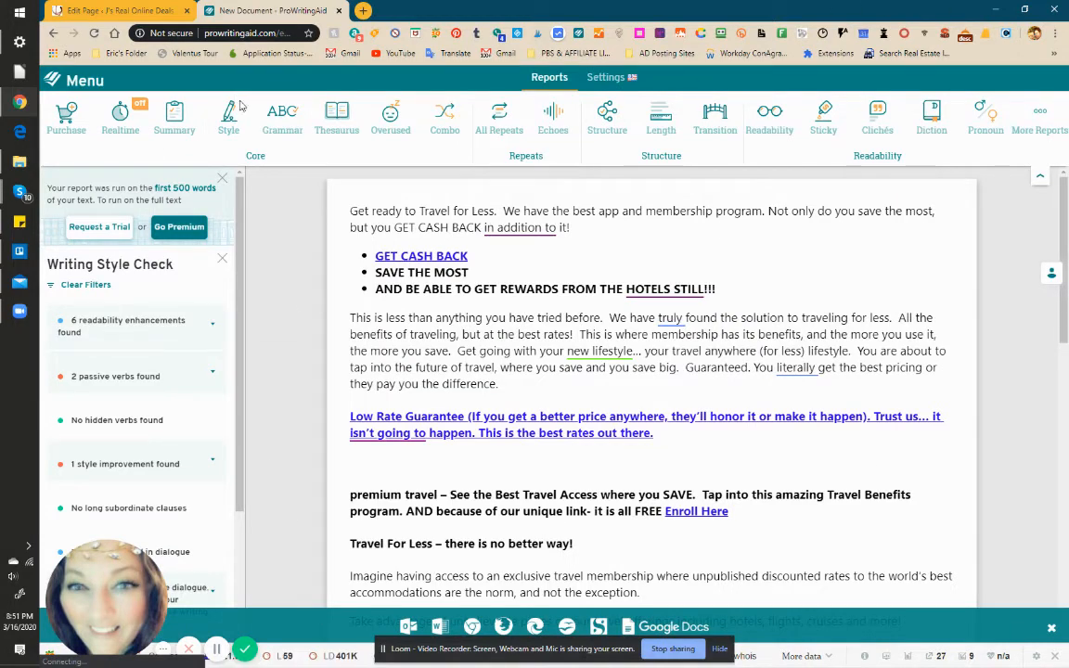
left_click(281, 130)
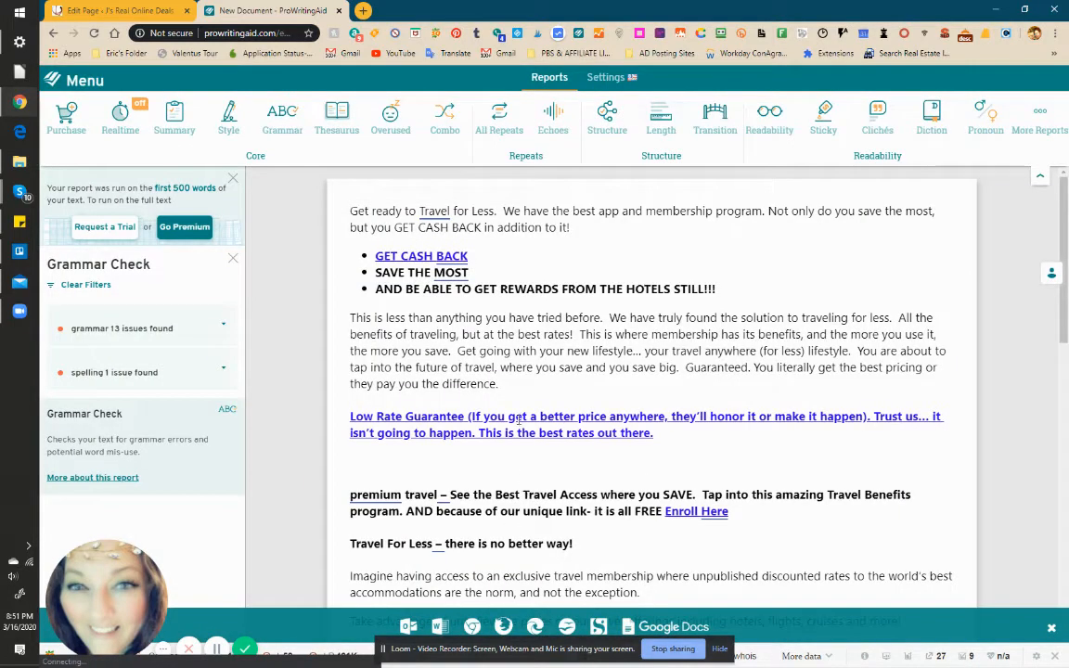
left_click(390, 119)
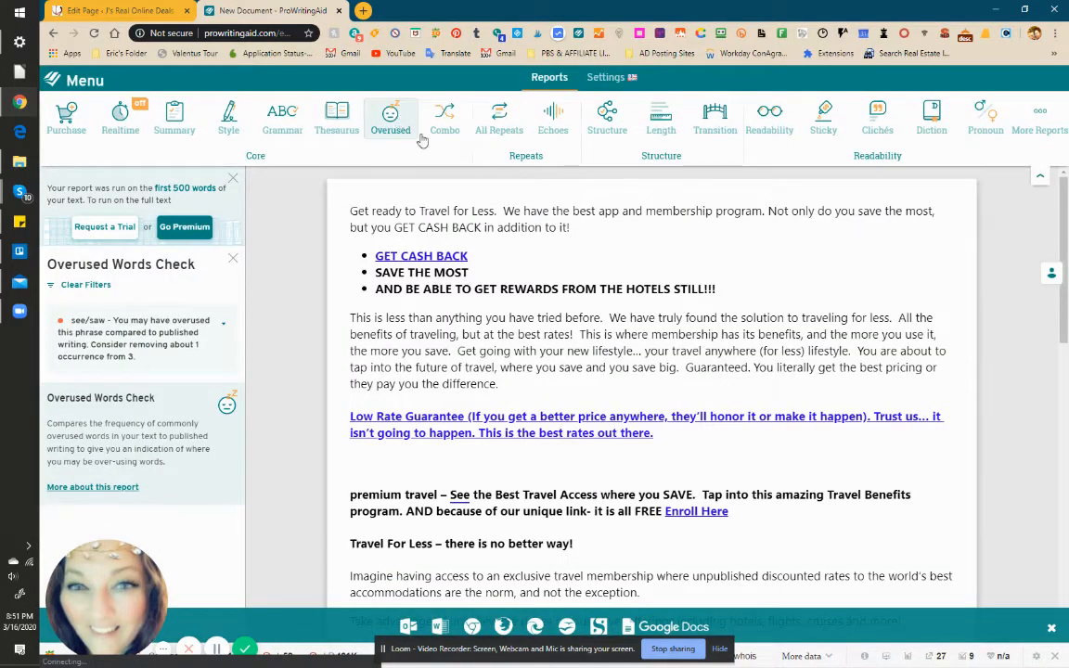
- Run the All Repeats, Echoes and Sentence Structure reports on the text
left_click(508, 127)
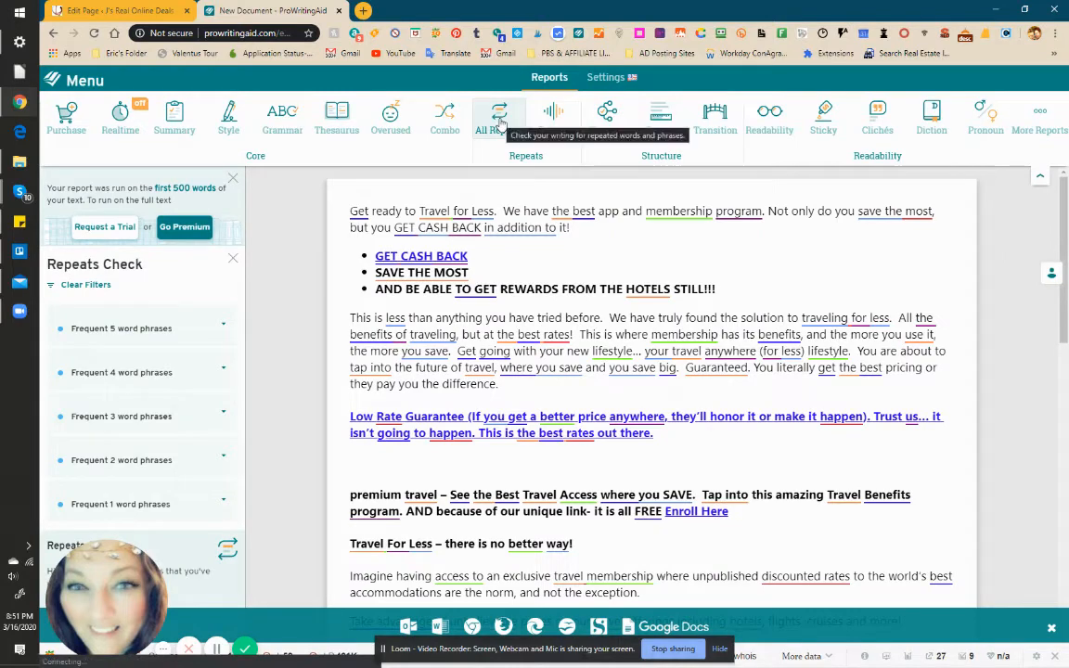
left_click(561, 115)
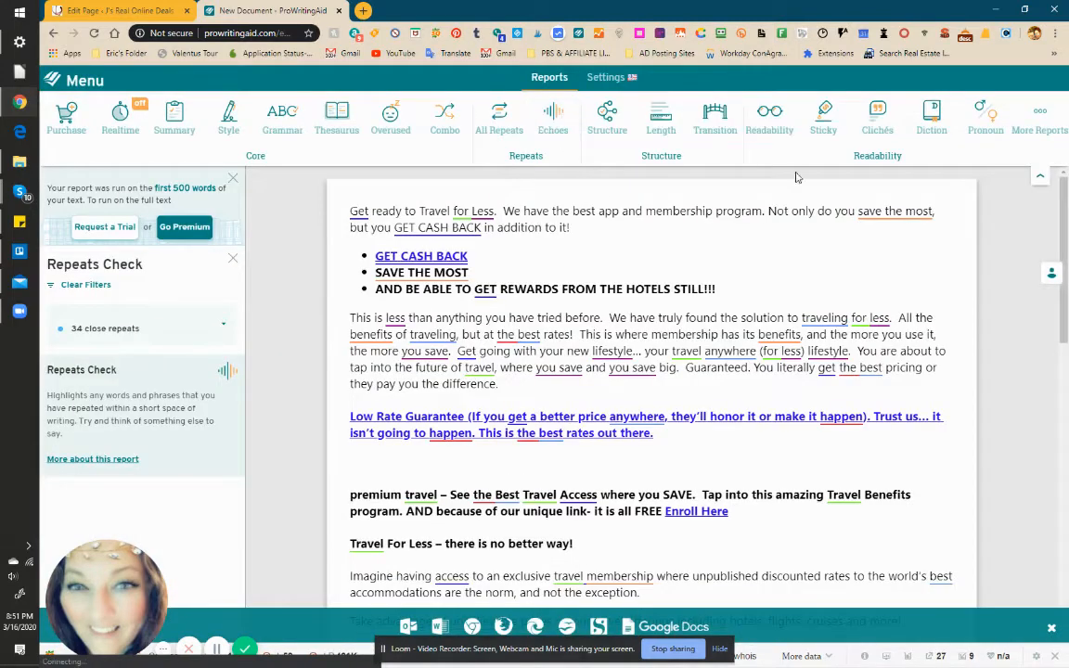
left_click(613, 124)
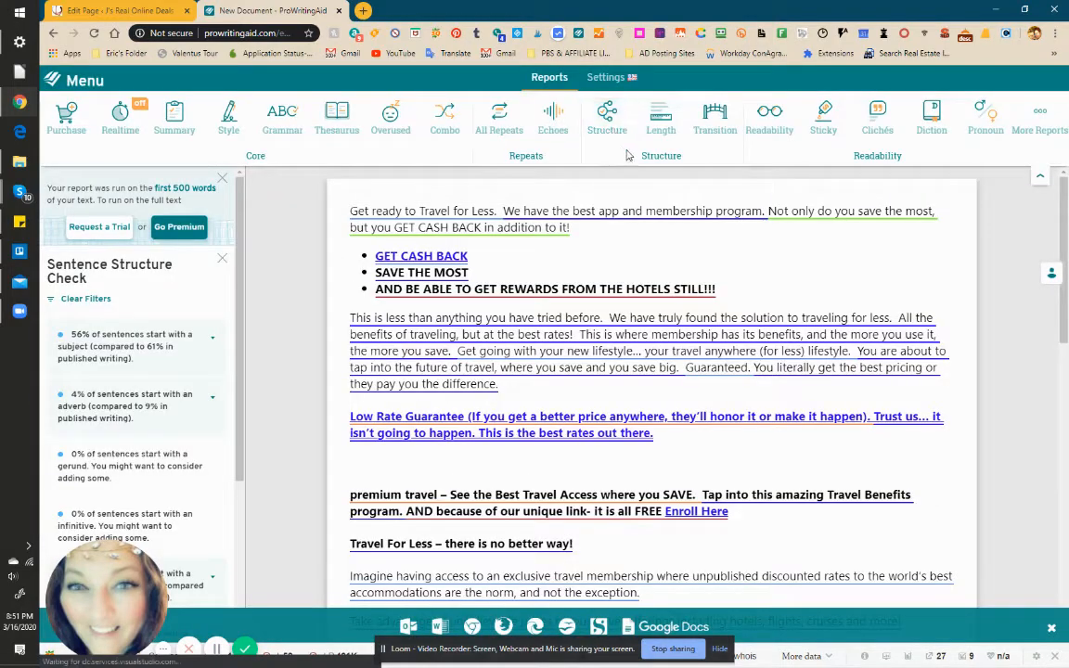
- Run the Sentence Length report and examine its word-count chart and individual sentence lengths against the opening lines of the text
left_click(660, 119)
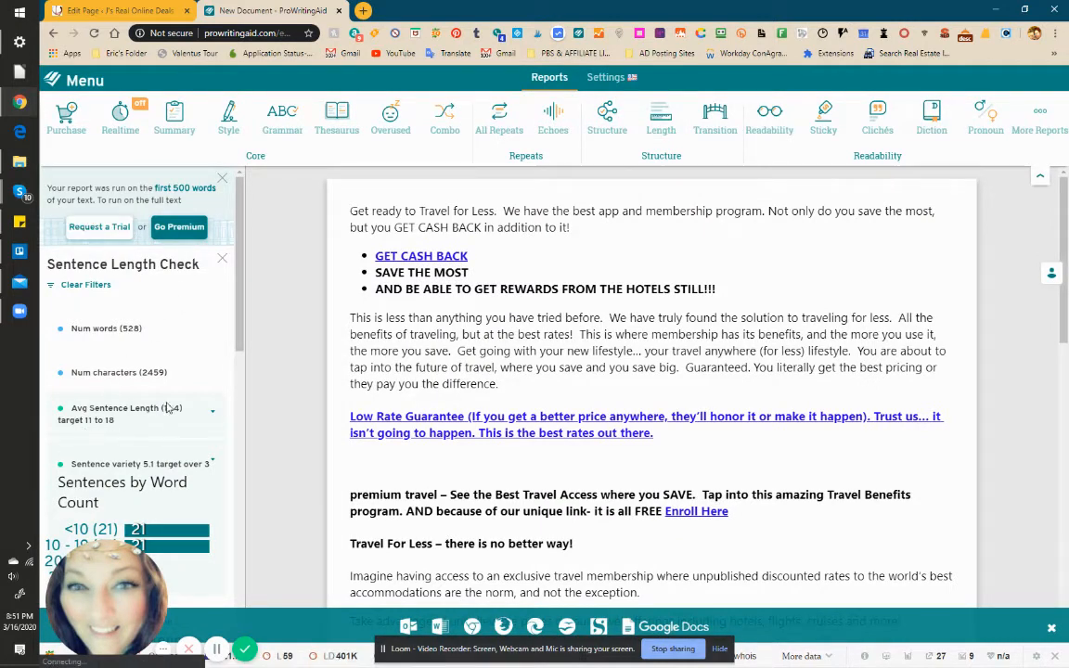
scroll(113, 470, "down", 2)
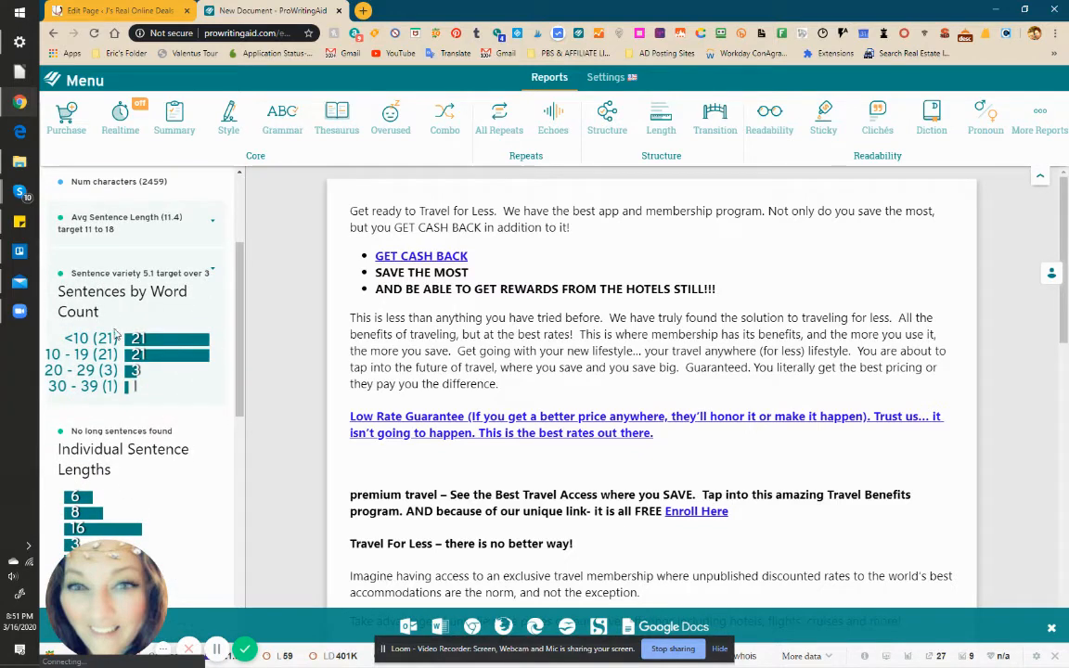
scroll(139, 297, "down", 3)
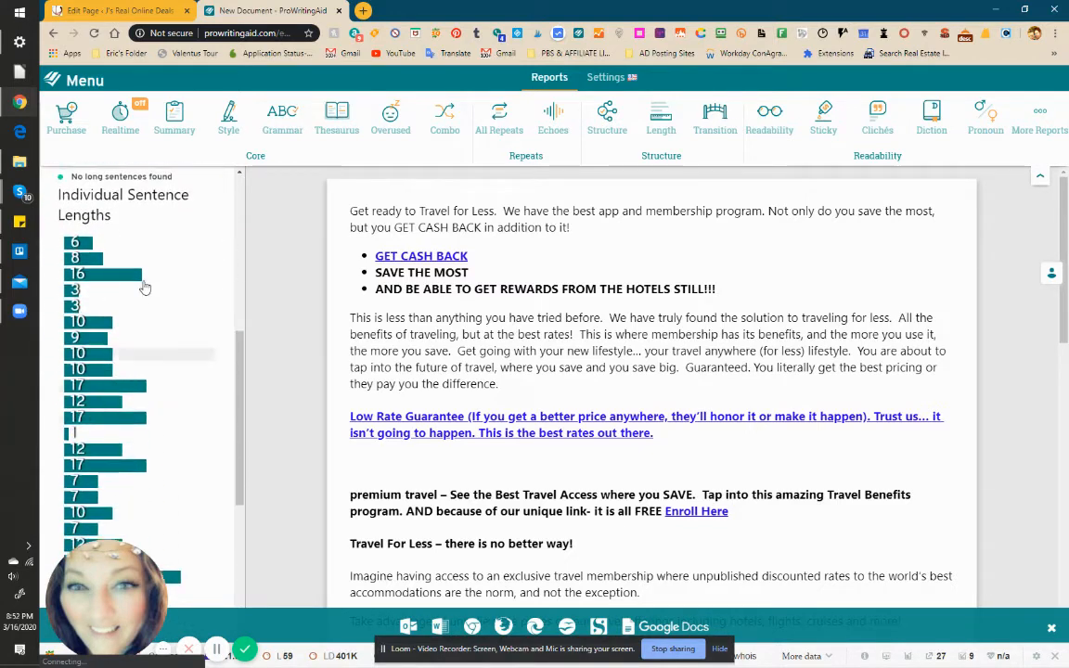
scroll(77, 461, "down", 3)
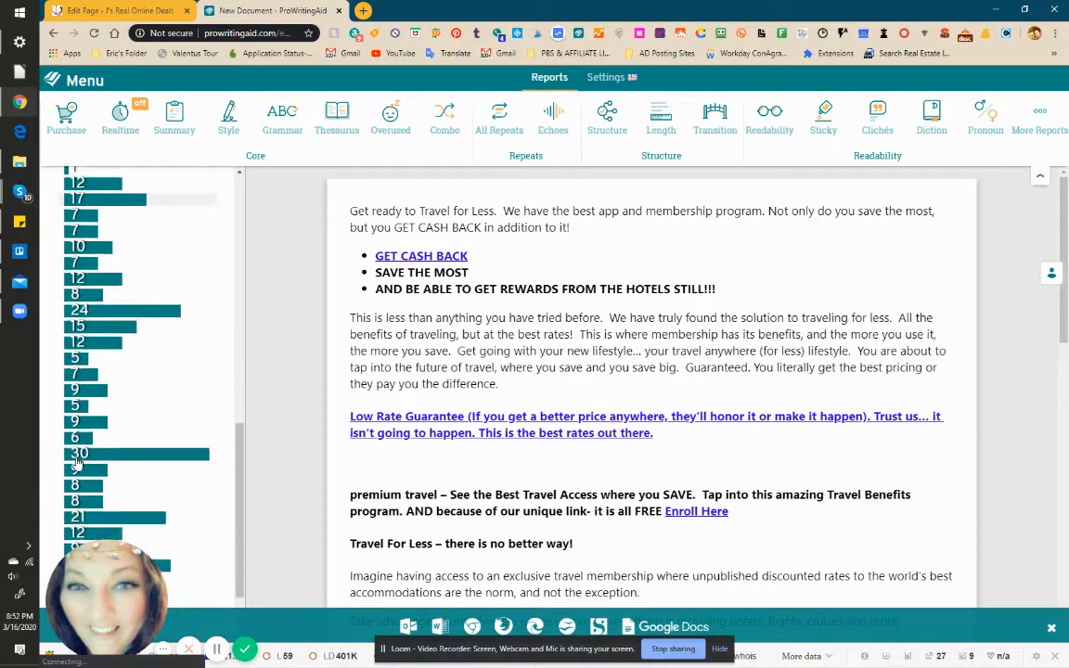
scroll(77, 461, "down", 1)
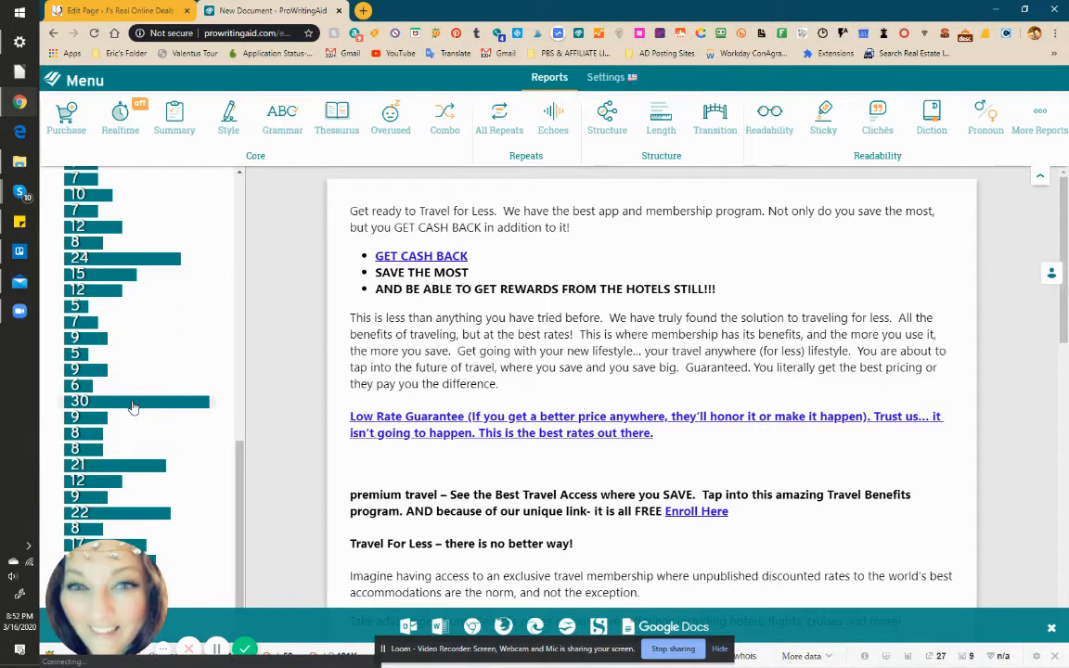
scroll(133, 406, "up", 15)
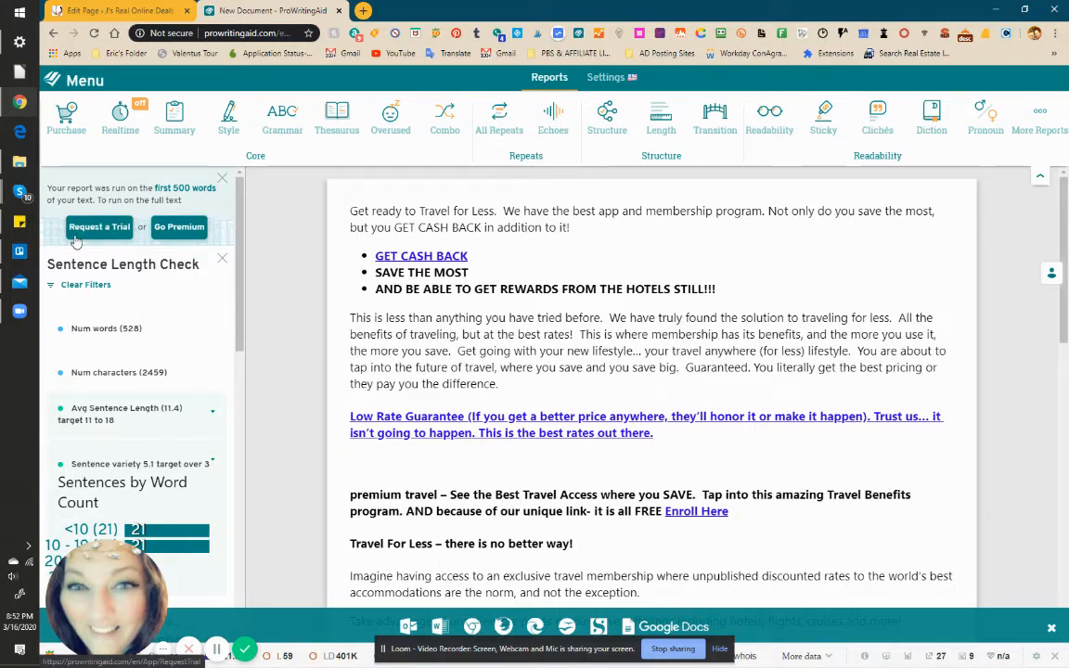
left_click(368, 212)
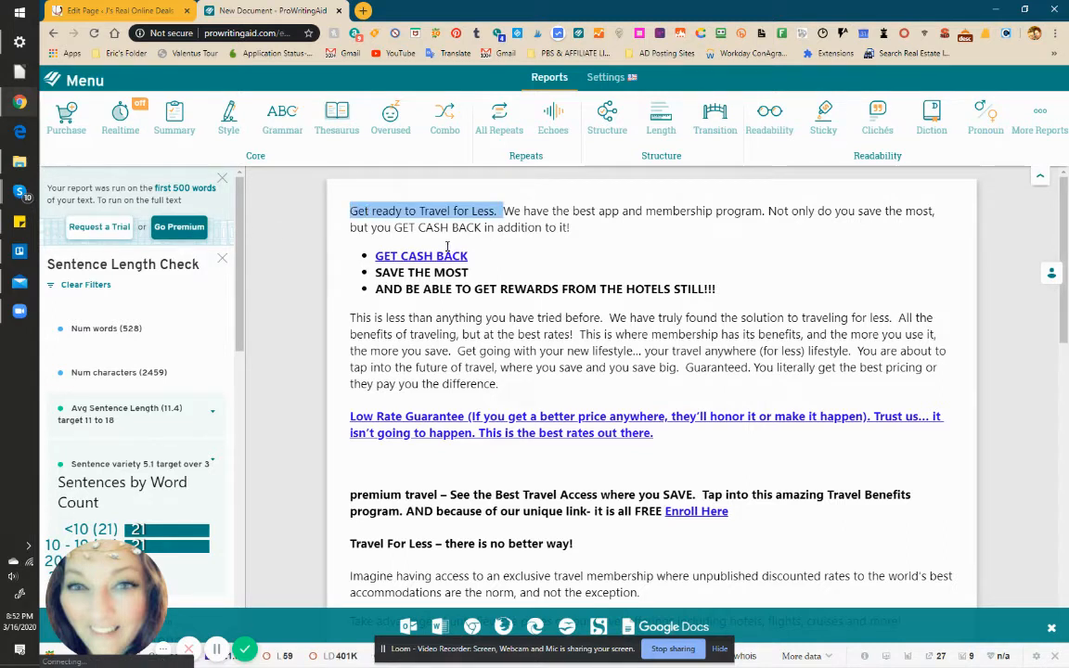
left_click(375, 273)
left_click(375, 272)
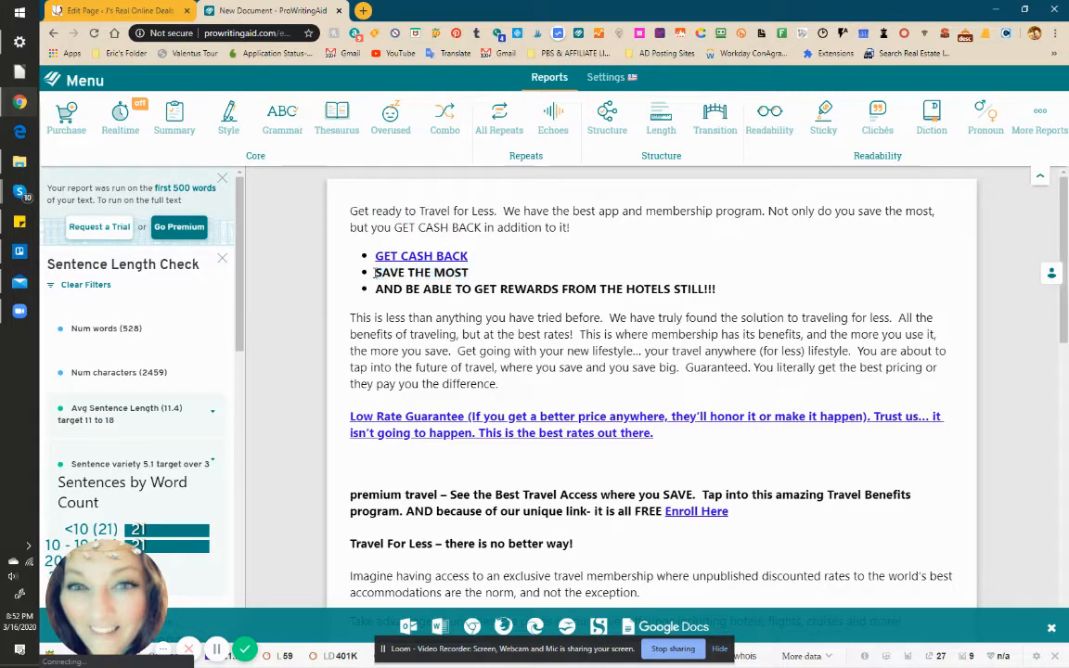
- Run the Readability report, list the very difficult-to-read paragraphs and find them in the document
left_click(783, 127)
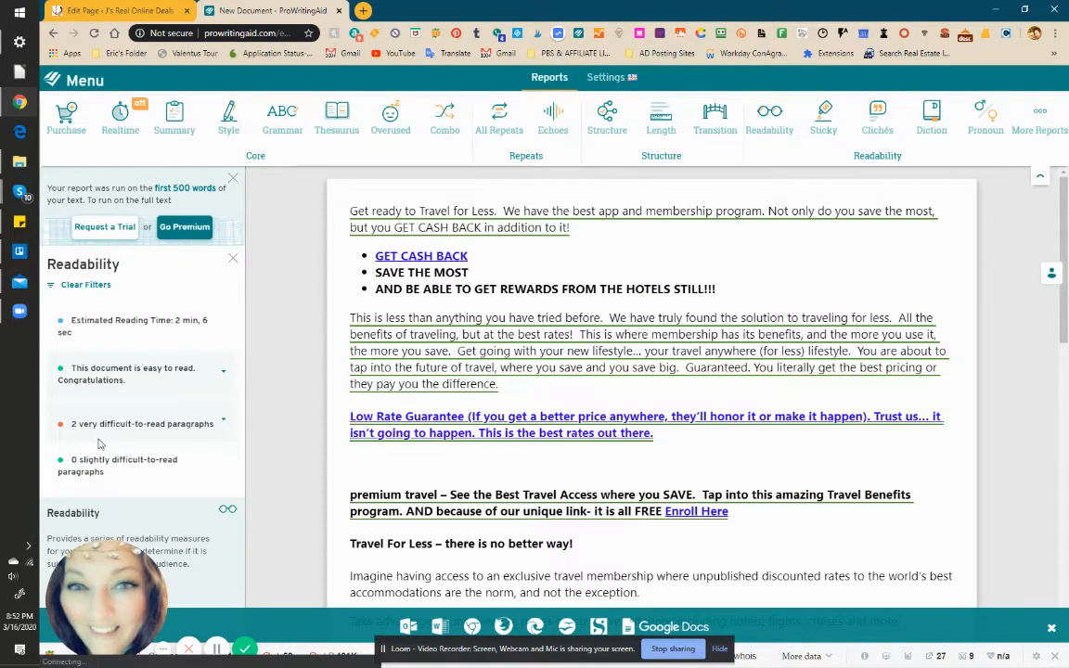
left_click(125, 425)
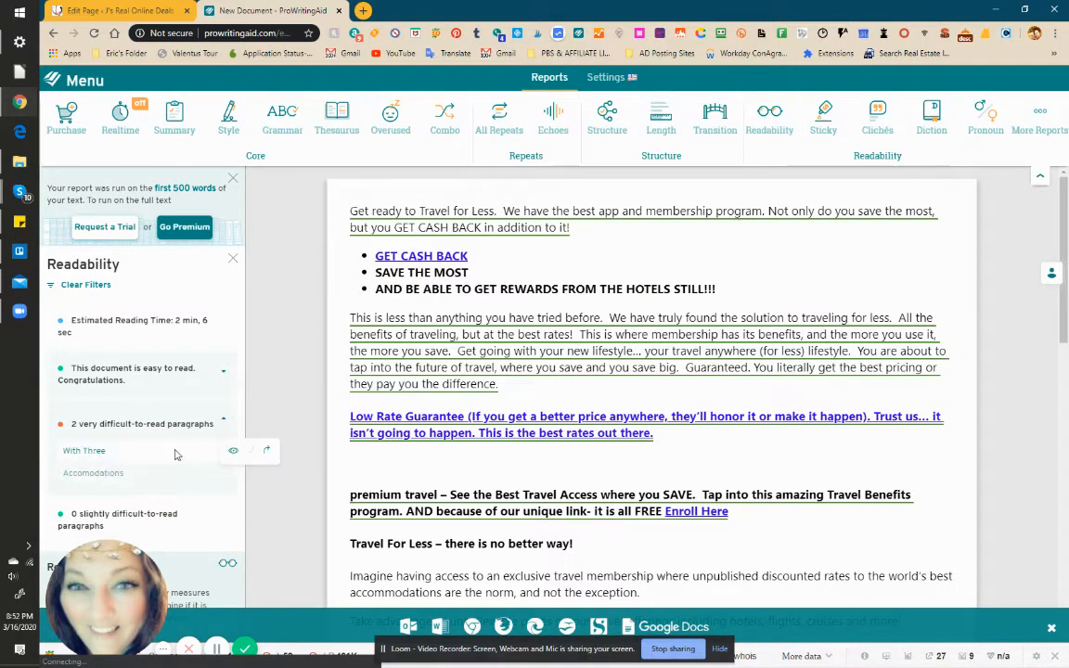
scroll(575, 363, "down", 6)
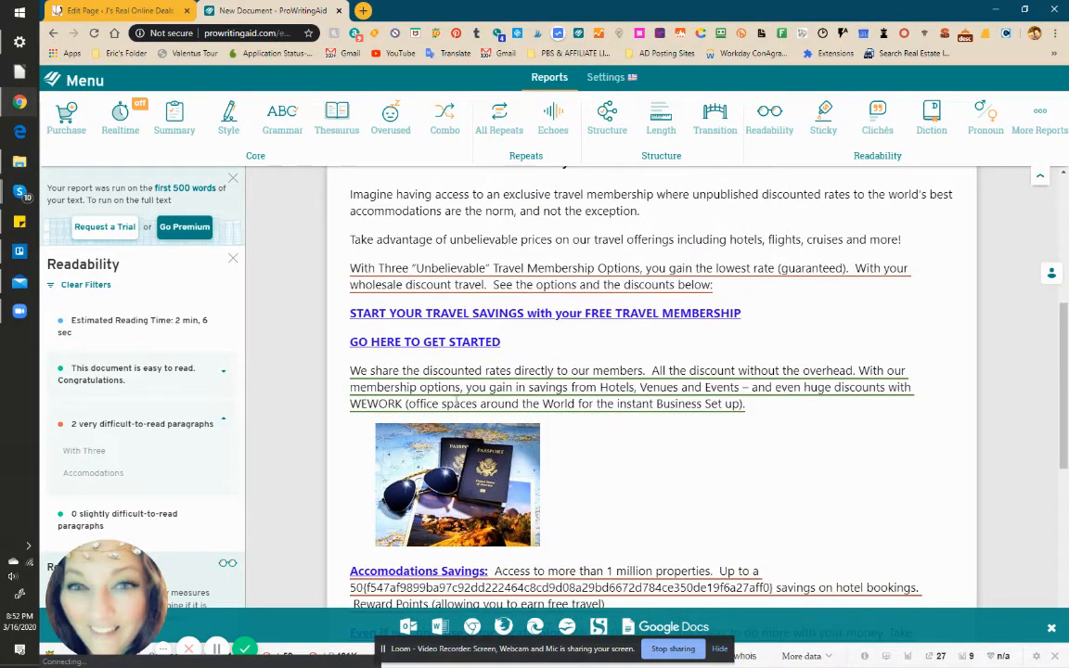
scroll(456, 401, "down", 4)
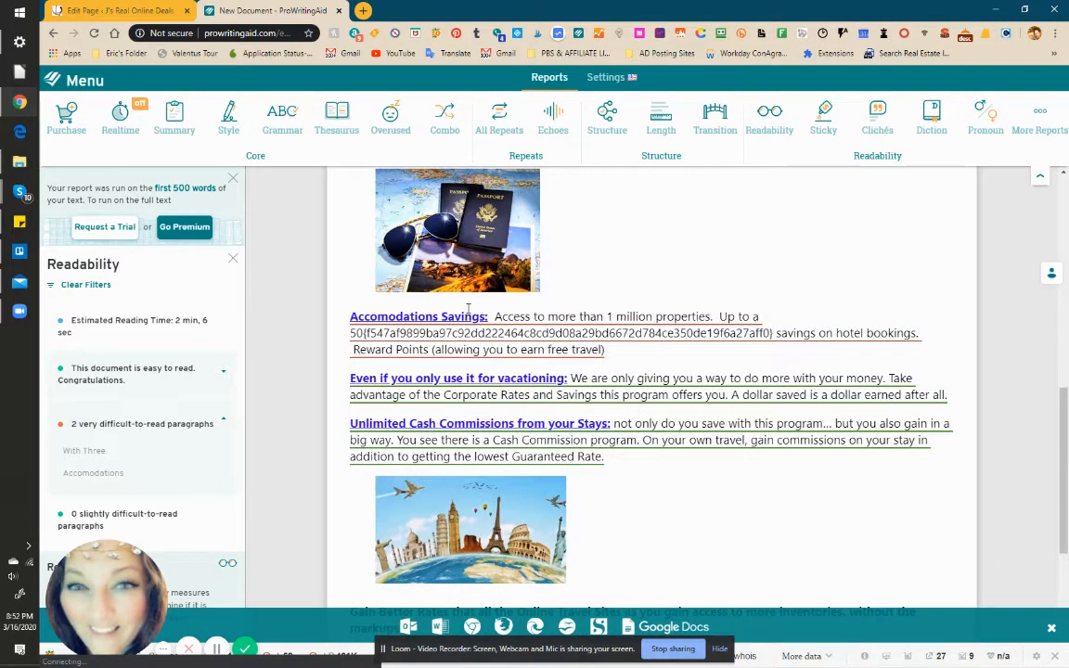
- Replace the stray bracketed code after "50" in the Accomodations Savings paragraph with "%"
left_click(467, 312)
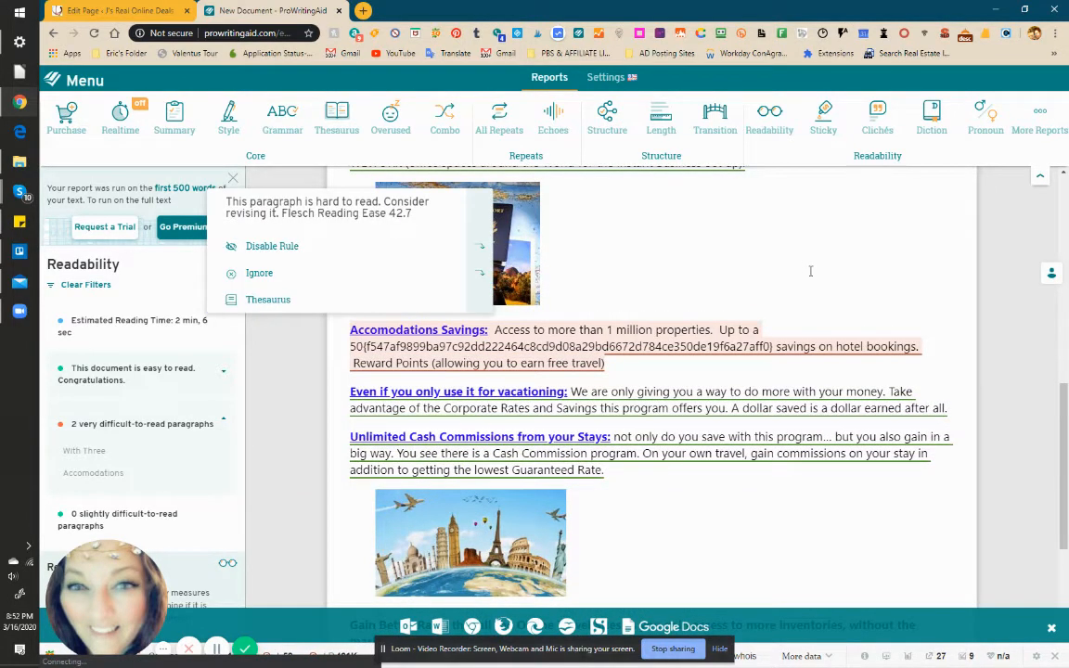
mouse_move(755, 327)
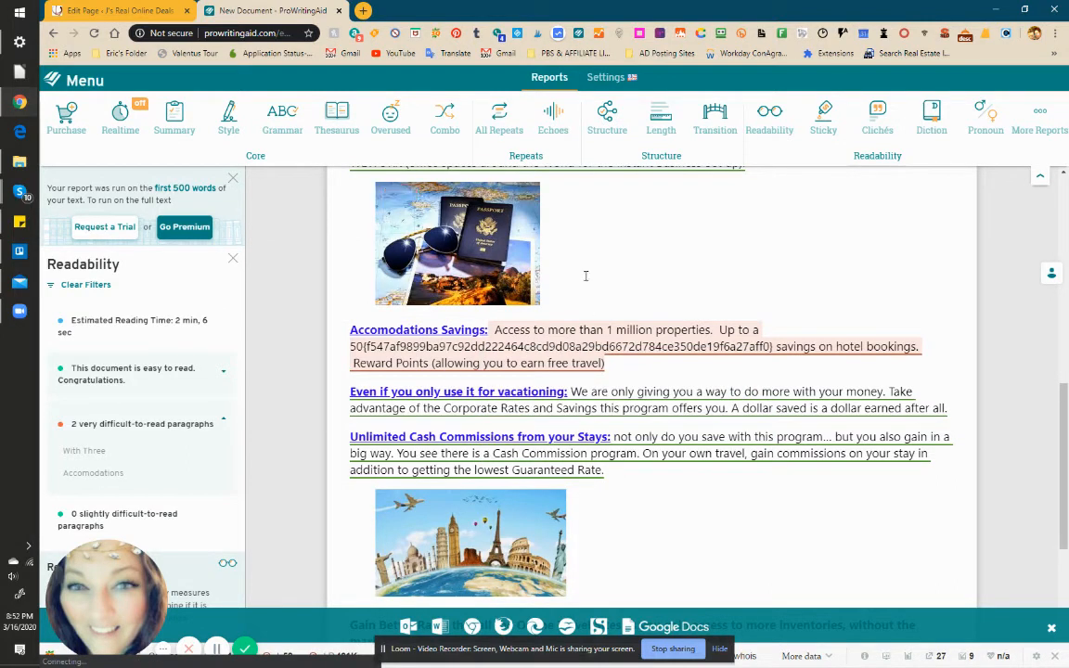
mouse_move(539, 334)
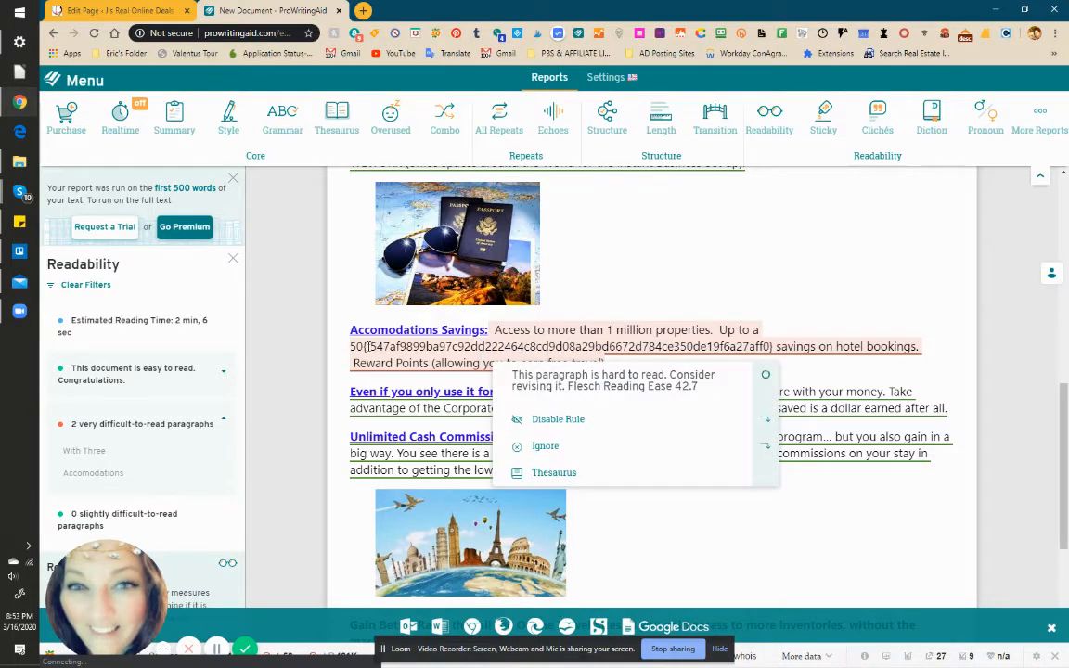
left_click_drag(362, 347, 771, 350)
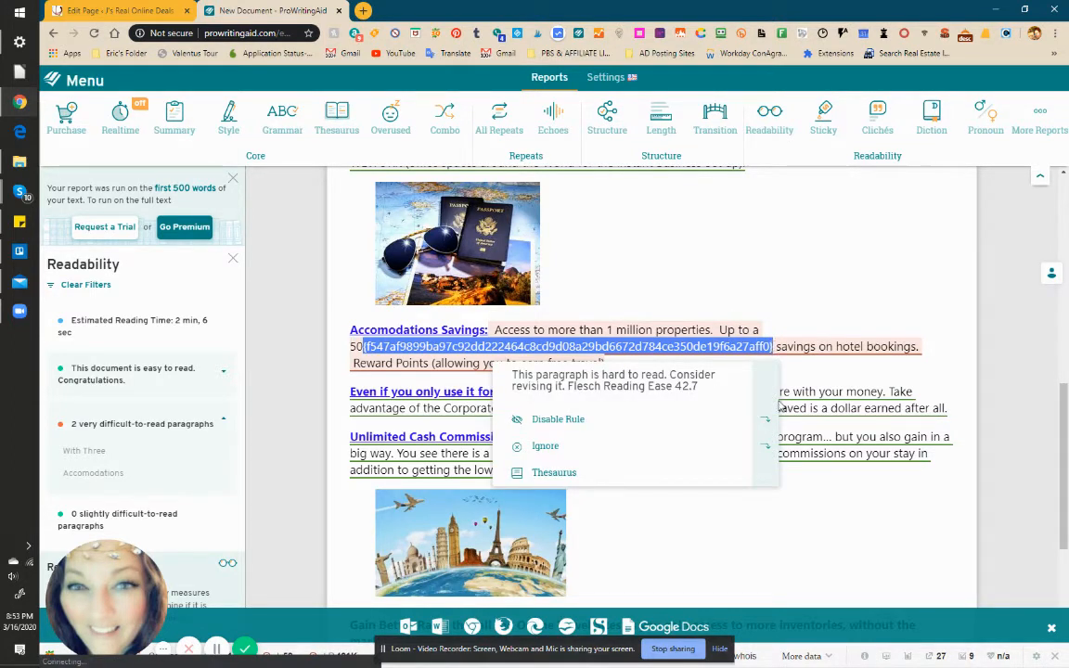
left_click(966, 452)
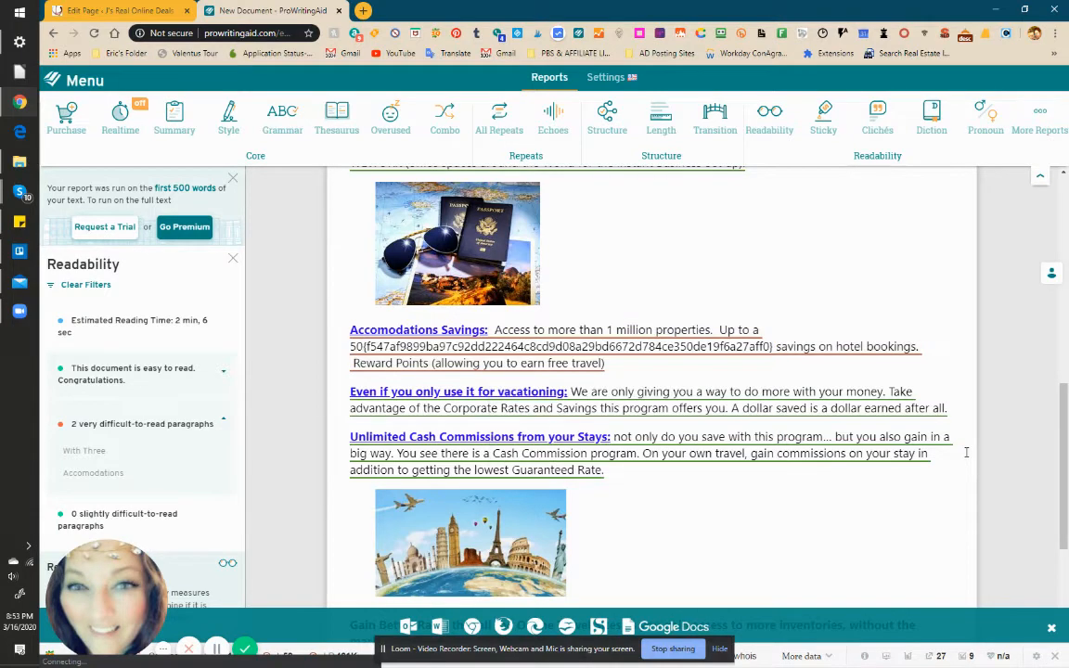
left_click(773, 346)
left_click_drag(774, 346, 365, 346)
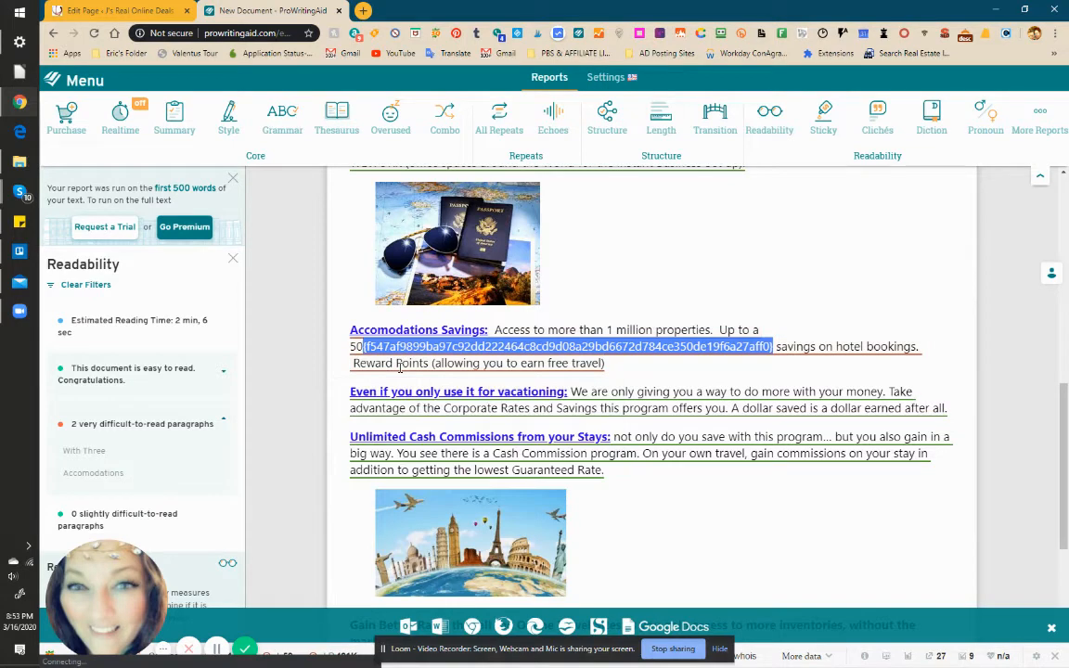
type("%")
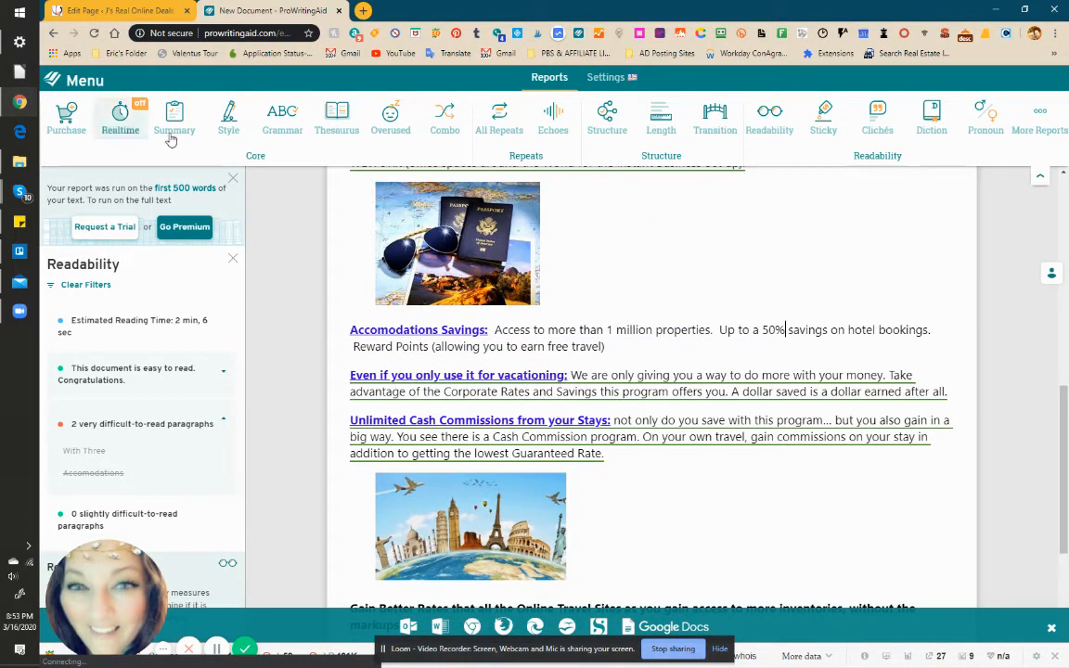
- Run the Sticky Sentences report and read the glue-word details for the flagged sentences in the opening paragraphs
left_click(822, 122)
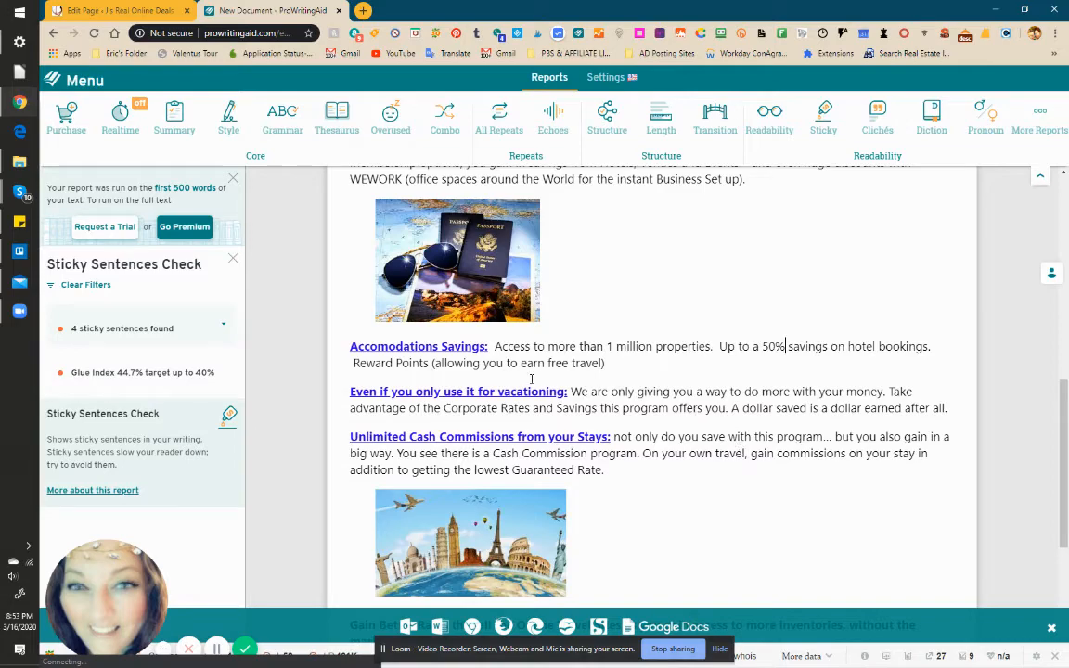
scroll(556, 388, "up", 5)
scroll(510, 413, "up", 3)
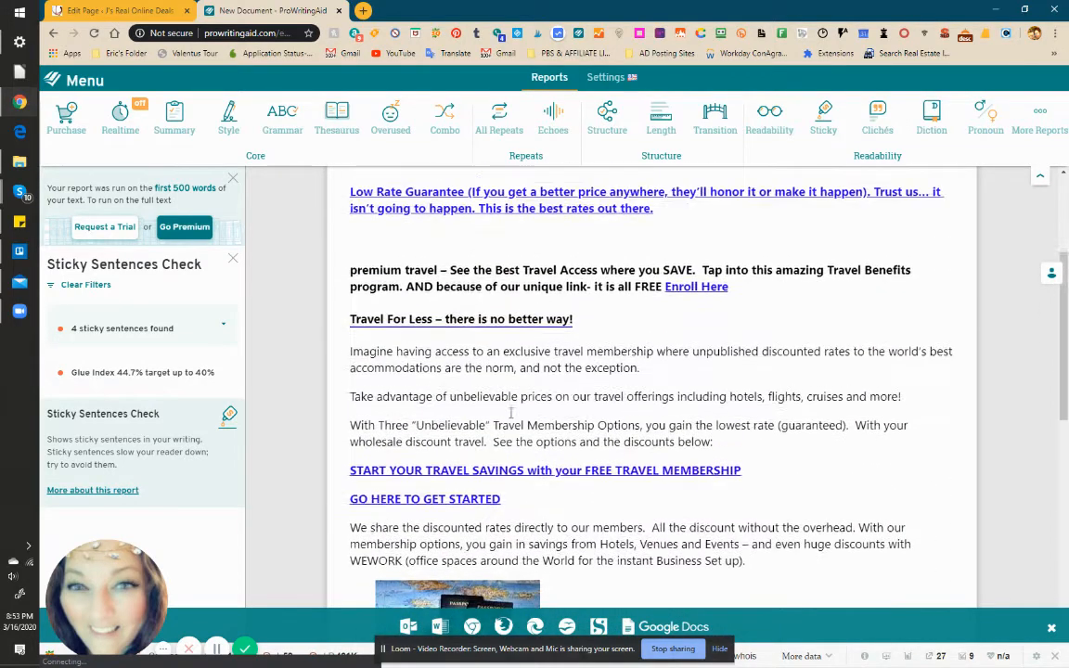
scroll(511, 413, "up", 2)
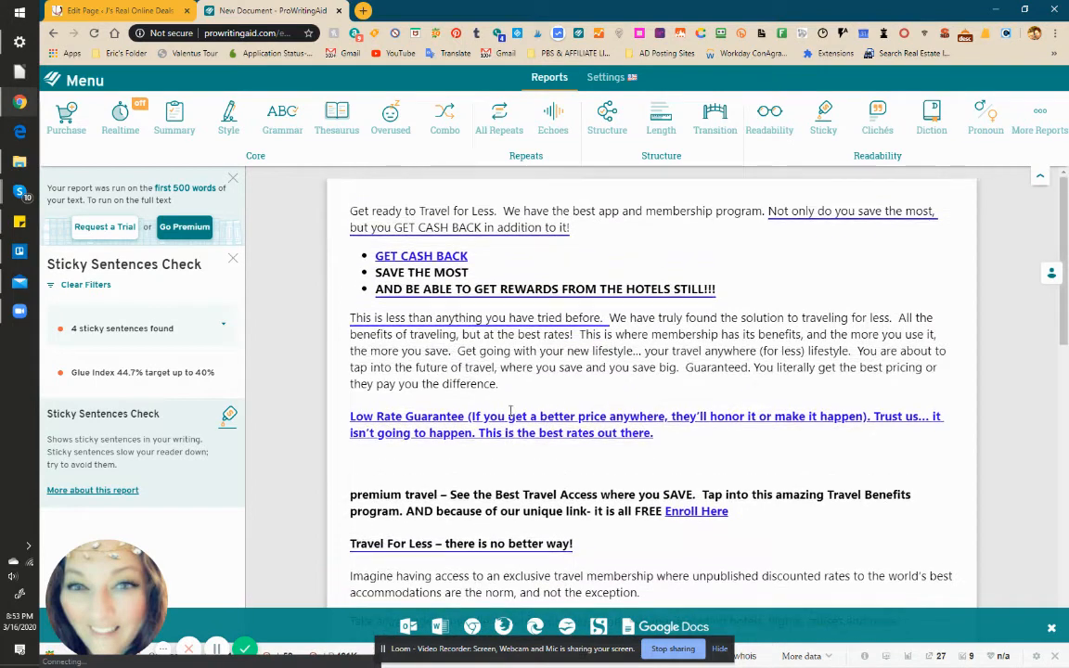
mouse_move(448, 223)
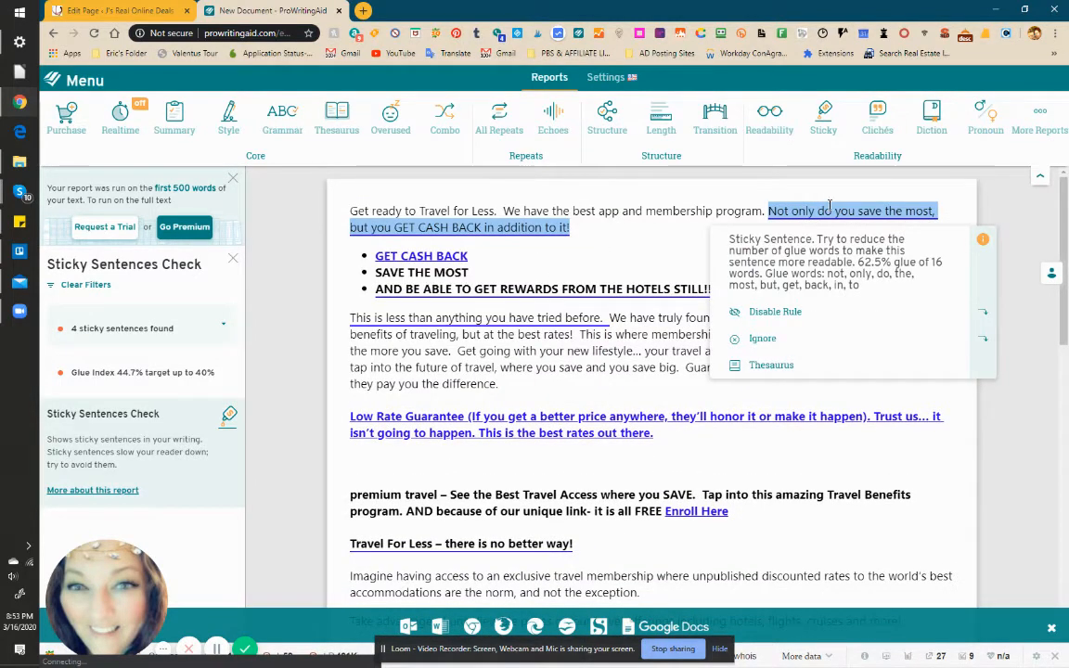
mouse_move(416, 328)
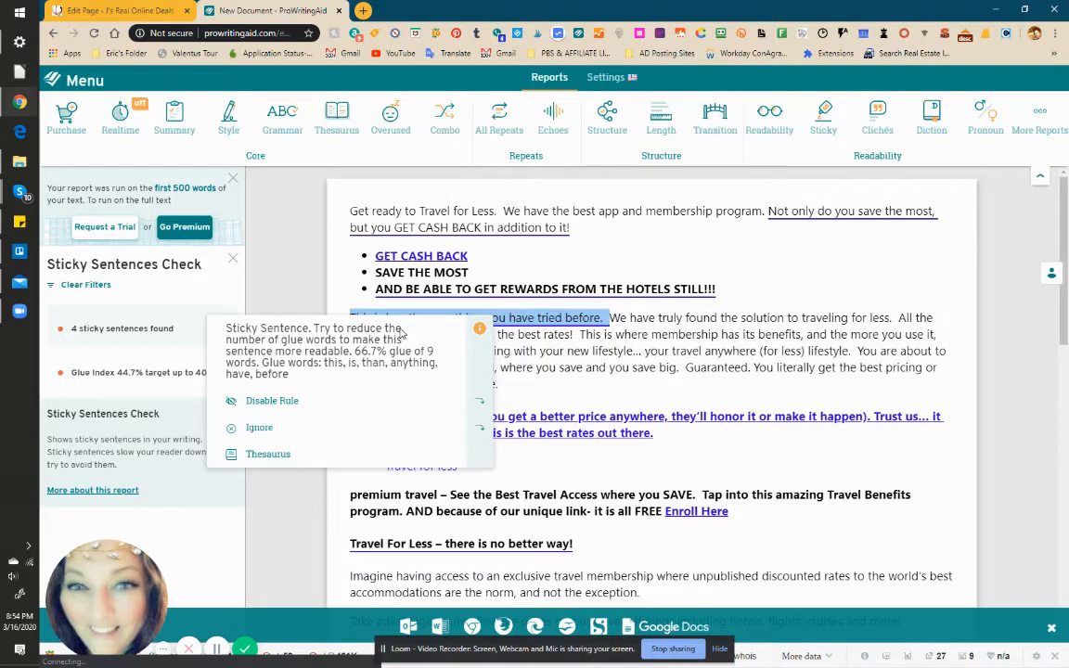
- Run the Cliches & Redundancies report and look through the whole text for flagged phrases
left_click(884, 129)
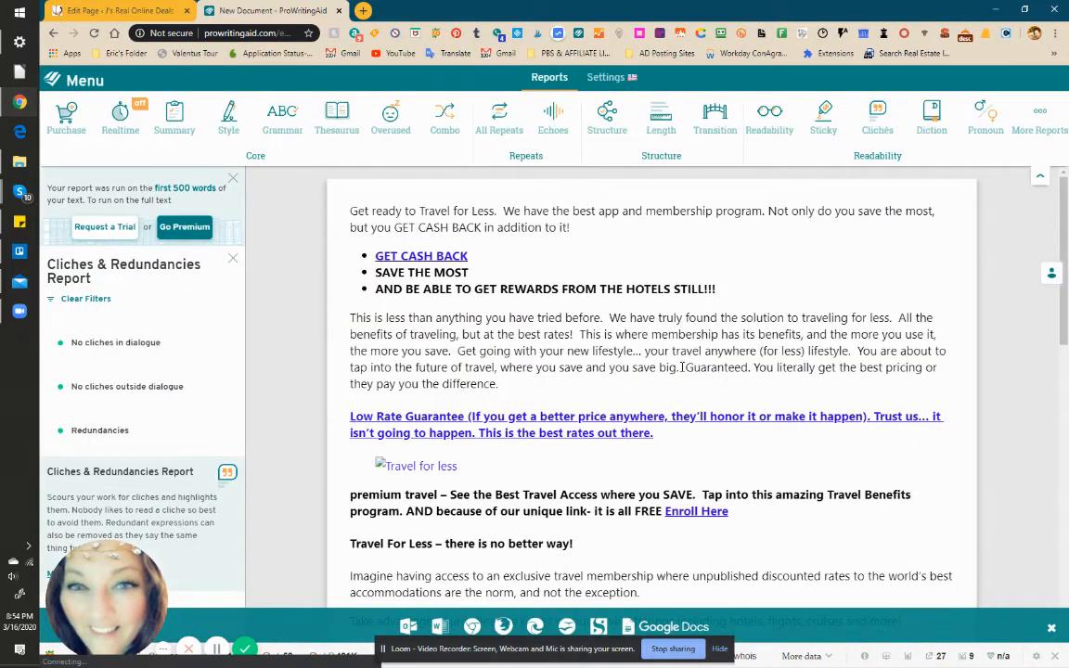
scroll(711, 453, "down", 3)
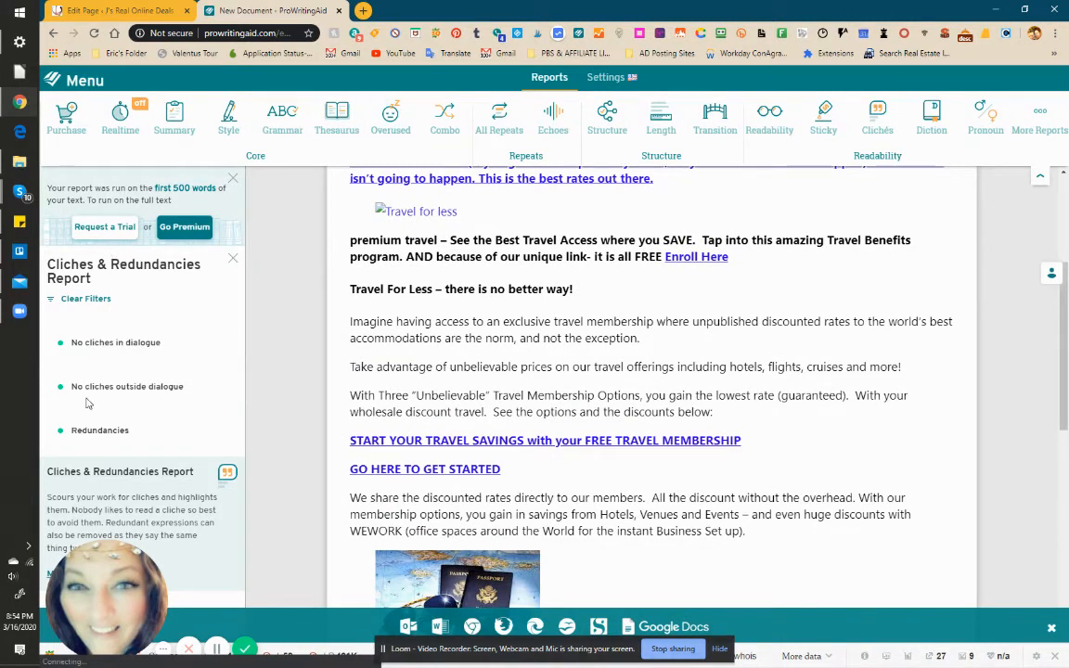
scroll(757, 287, "down", 4)
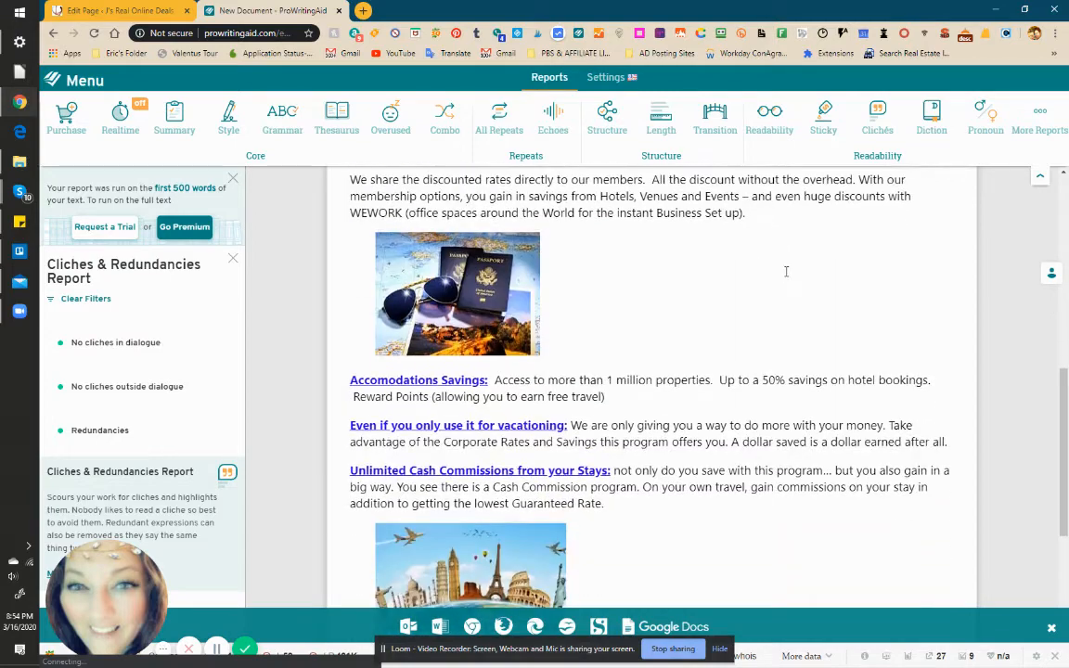
scroll(795, 269, "down", 4)
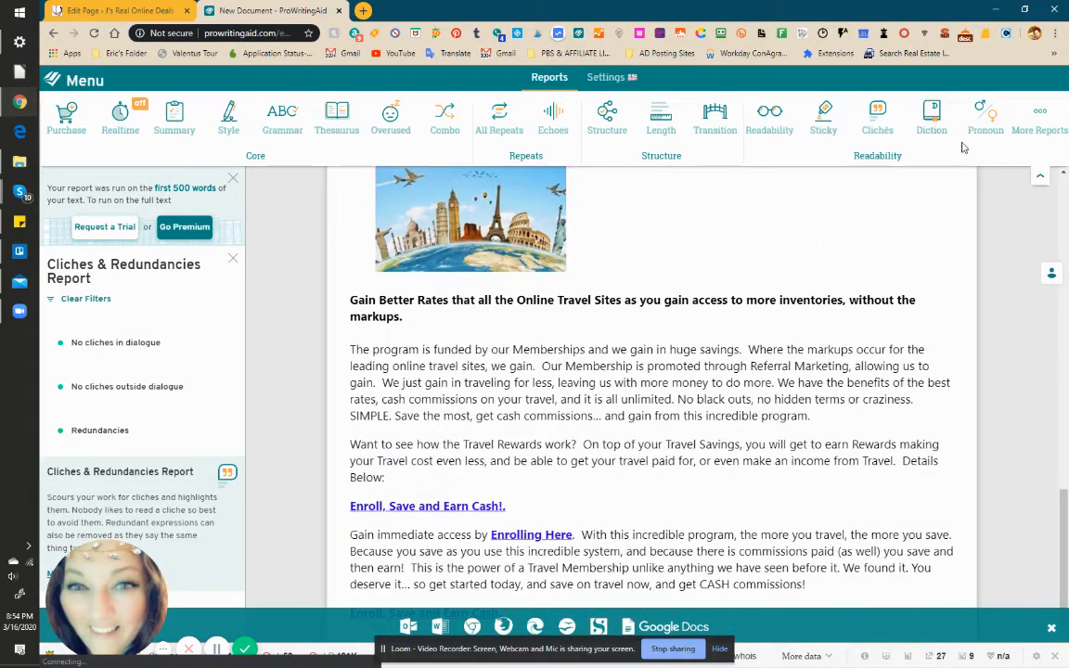
- Run the Diction report and inspect the flagged word "all" in the "Gain Better Rates" heading
left_click(932, 119)
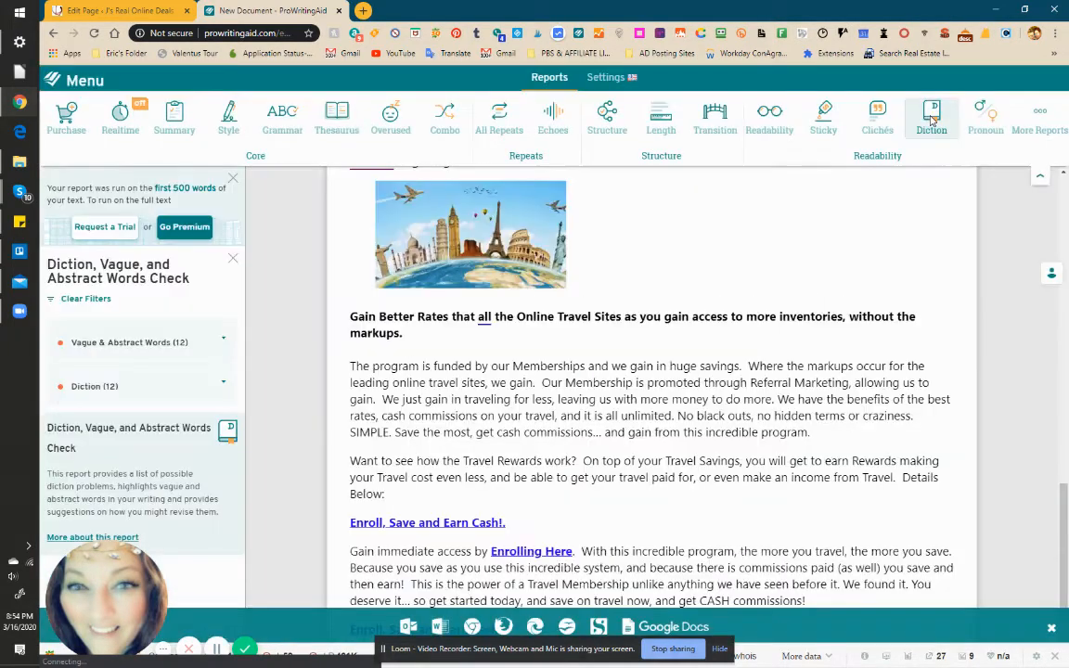
left_click(484, 317)
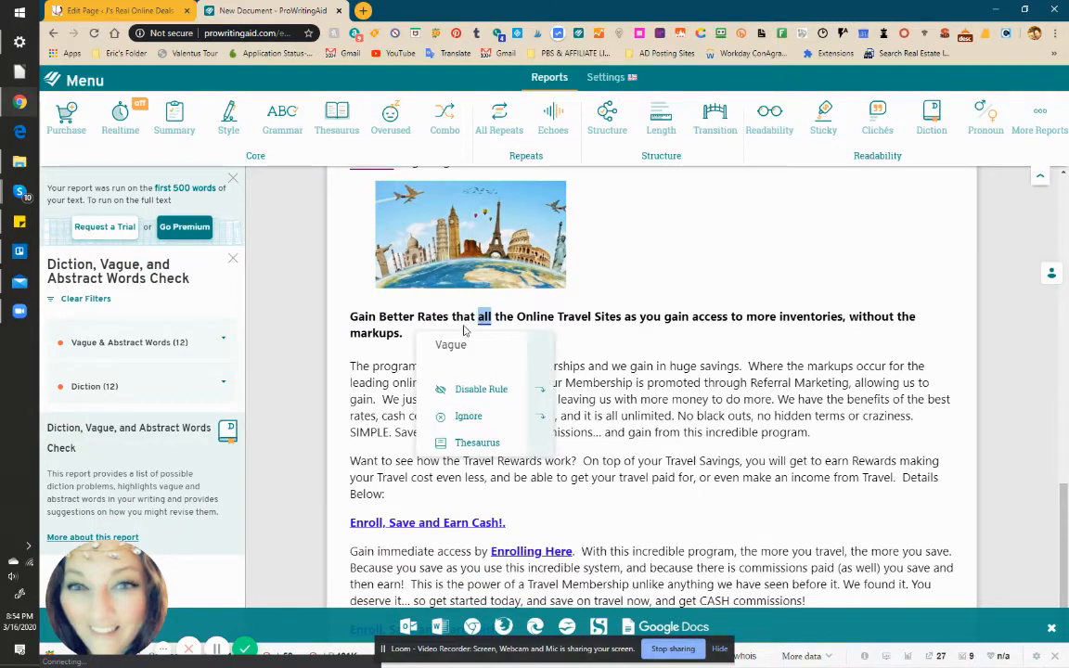
mouse_move(484, 317)
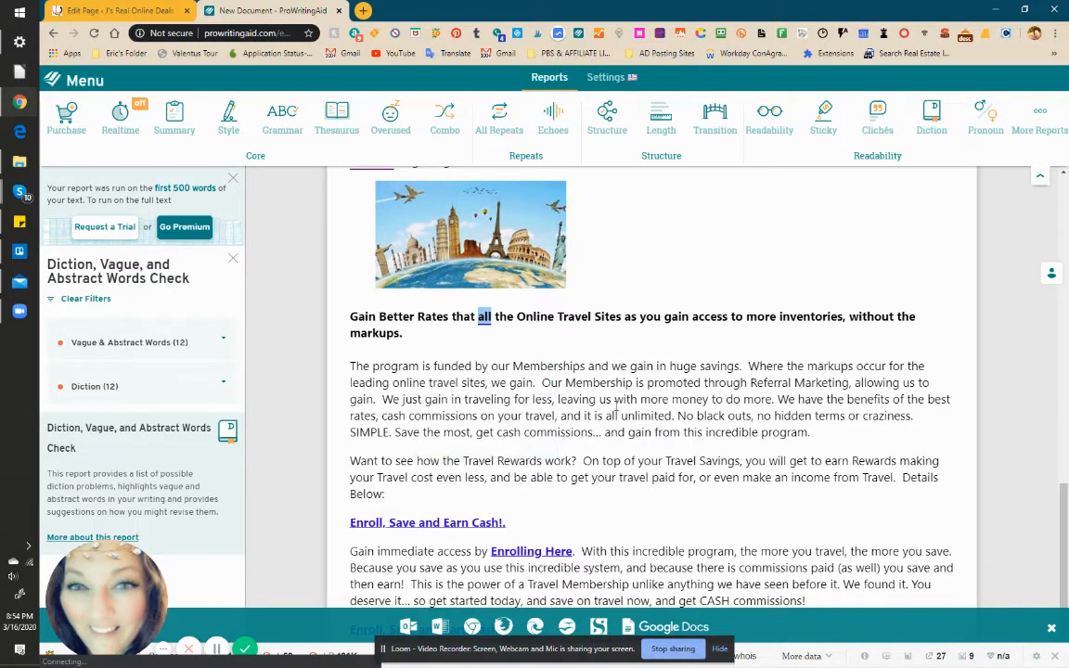
scroll(578, 377, "down", 1)
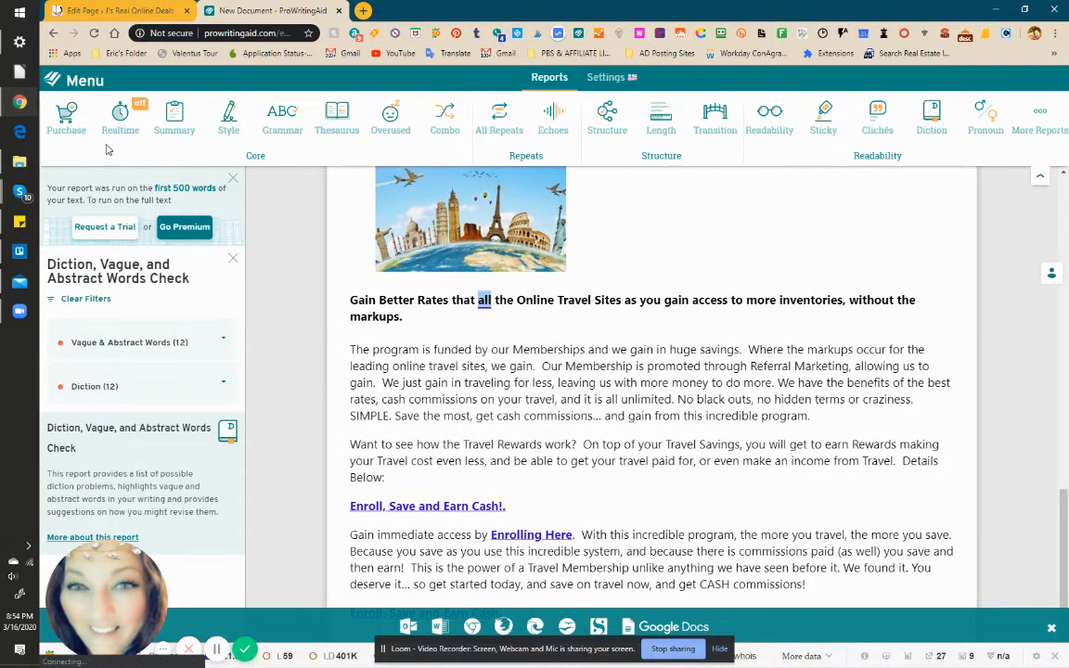
- Generate the Summary report, review its document scores, statistics, readability measures and overused words, and close it
left_click(176, 115)
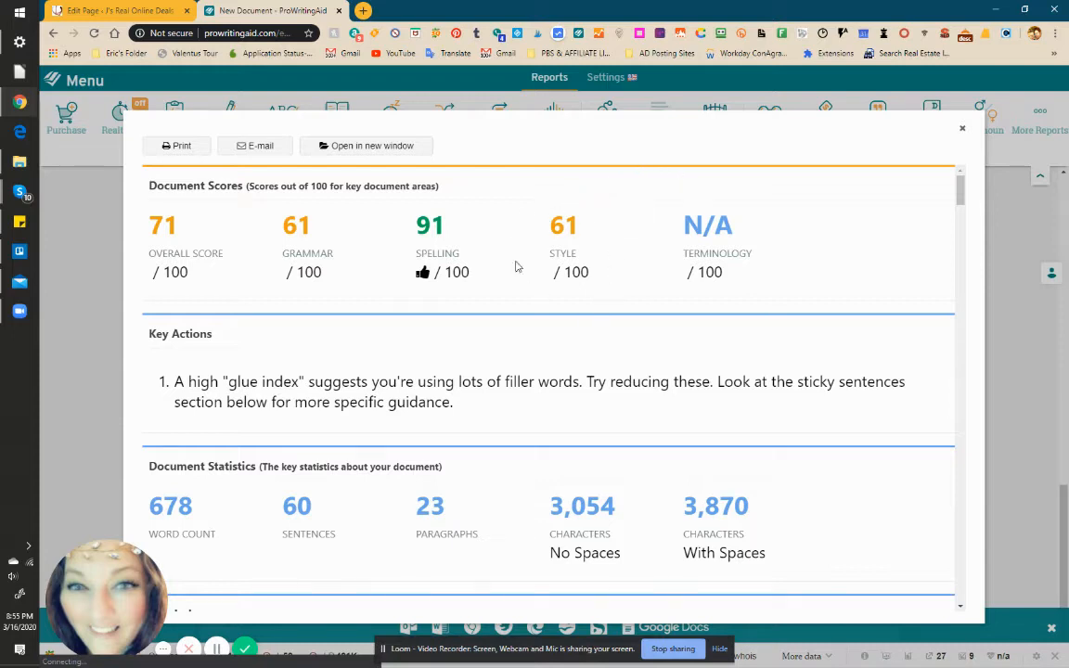
scroll(280, 375, "down", 4)
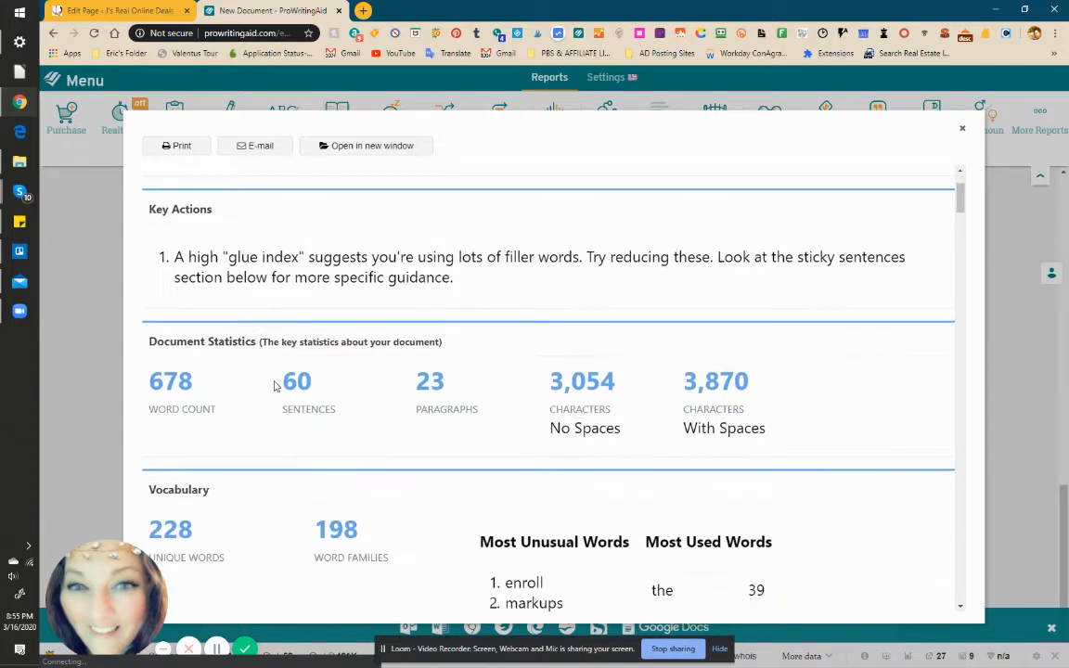
scroll(327, 418, "down", 3)
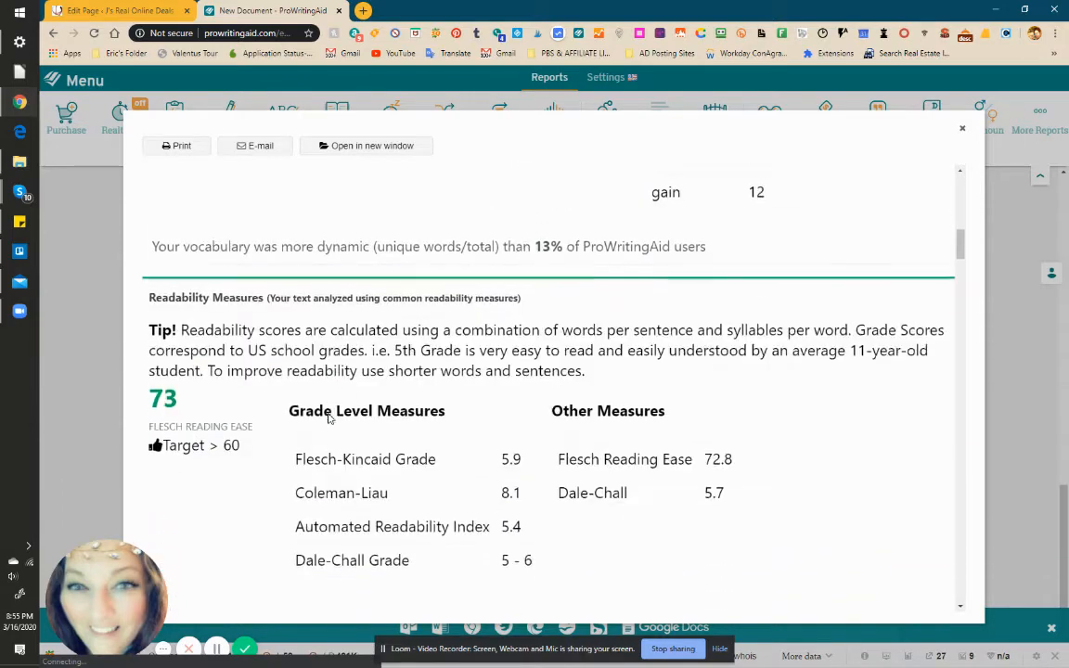
scroll(279, 372, "down", 1)
scroll(255, 343, "down", 2)
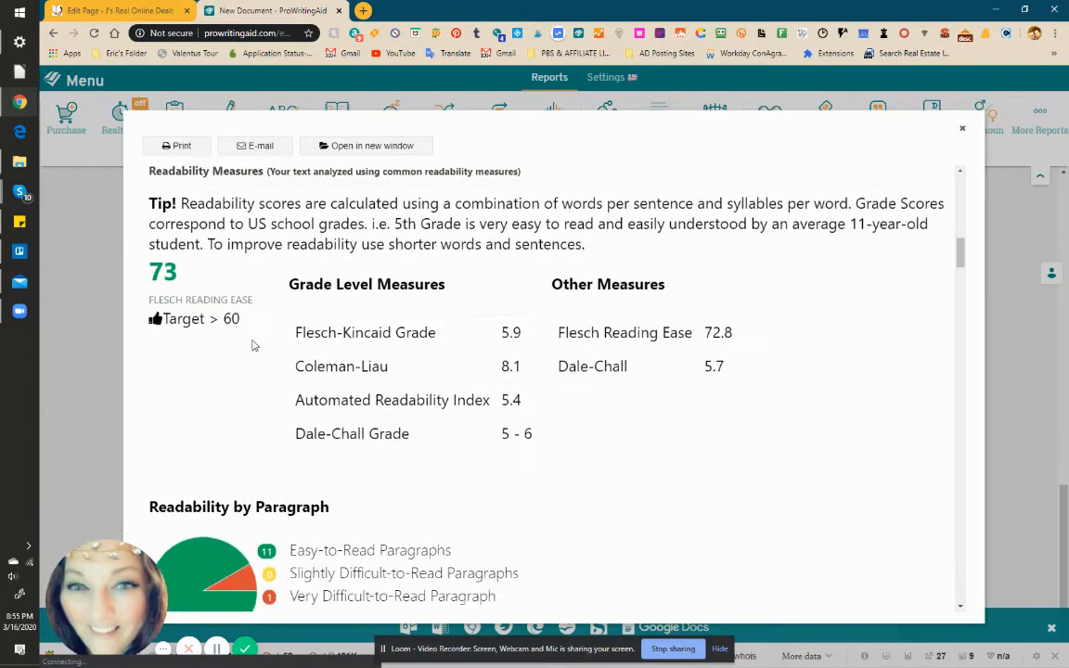
scroll(252, 336, "up", 1)
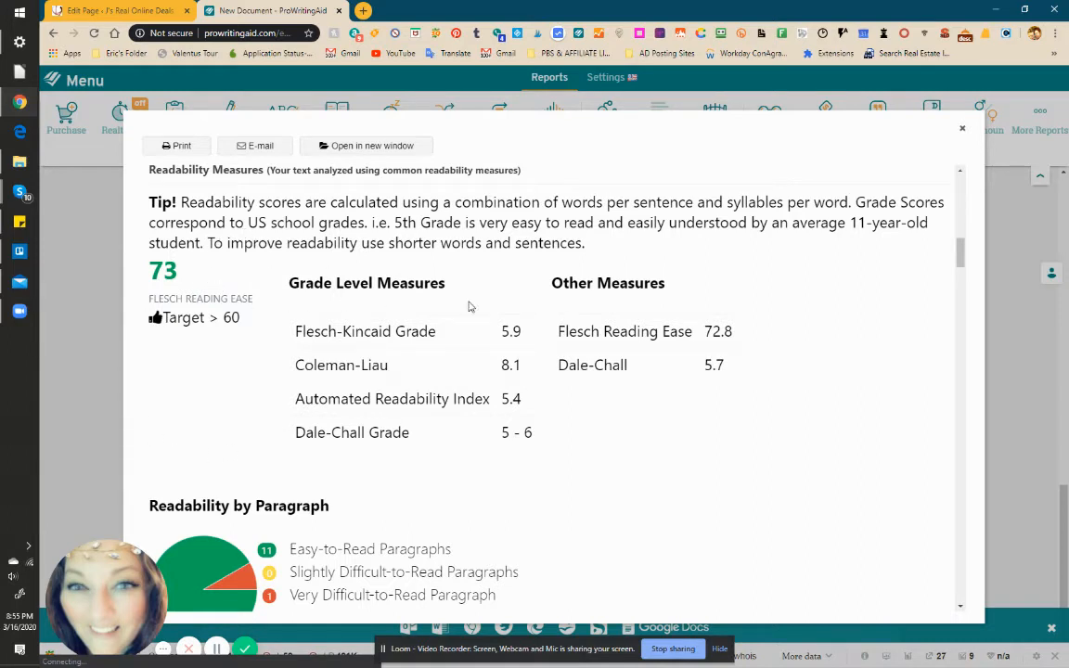
scroll(517, 331, "down", 4)
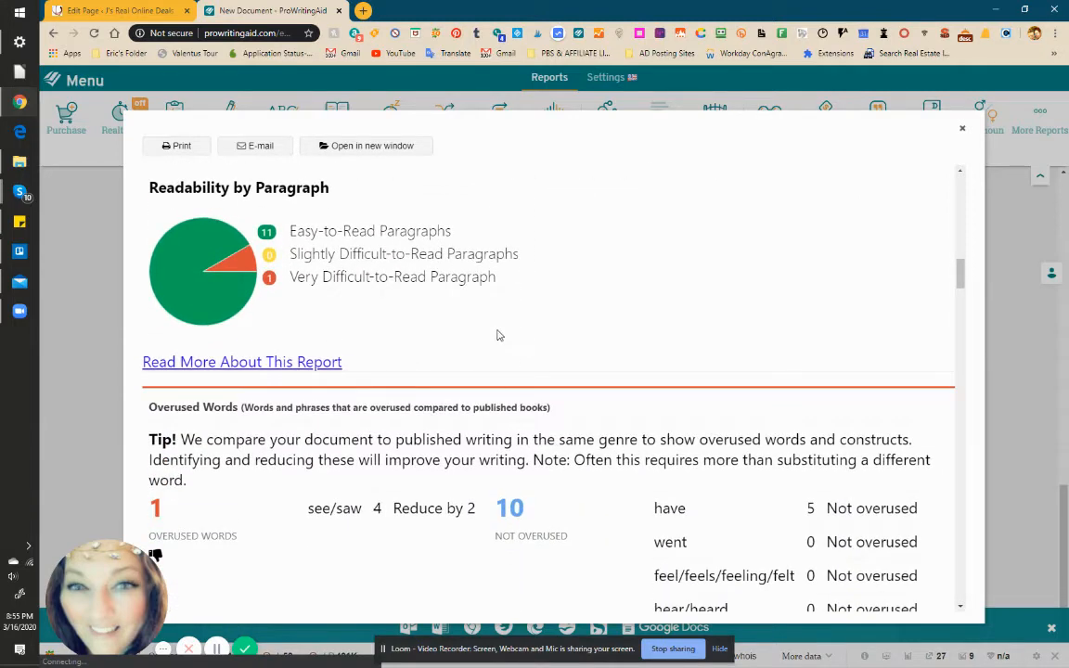
scroll(439, 346, "up", 6)
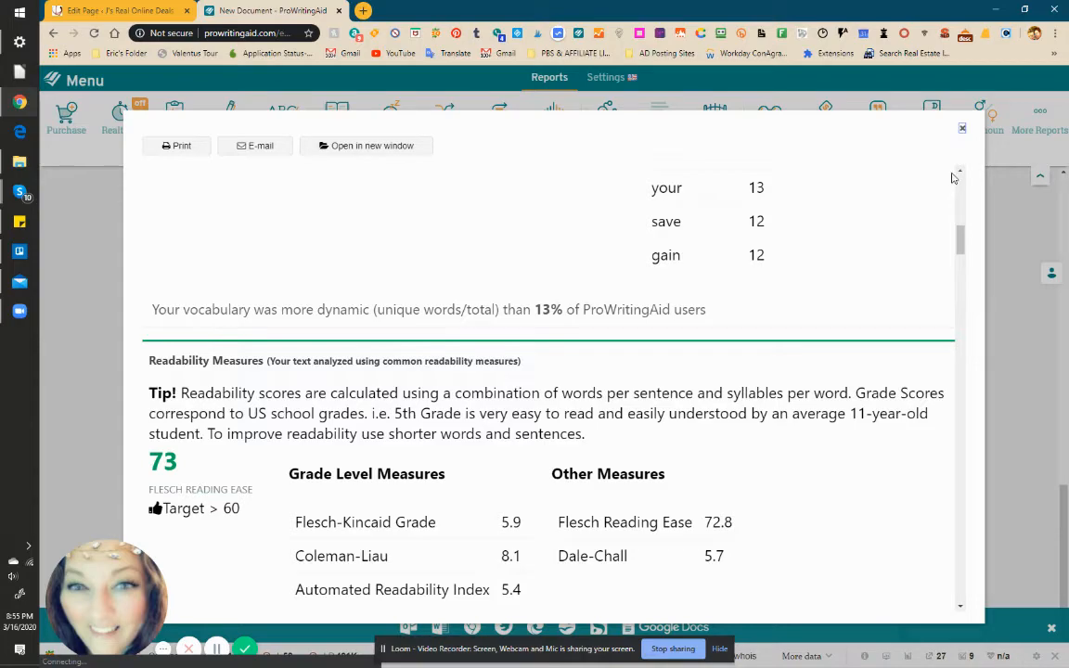
left_click(963, 132)
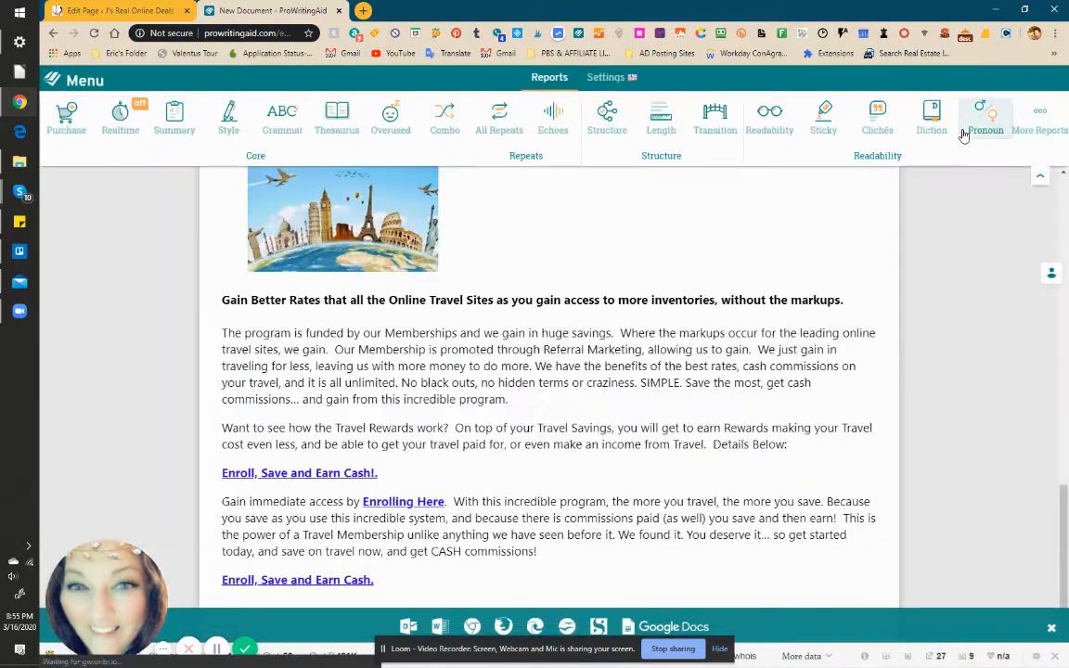
- Turn on realtime checking and accept the lowercase suggestion "travel" for "Travel" in the opening sentence
scroll(390, 397, "up", 4)
scroll(390, 397, "up", 8)
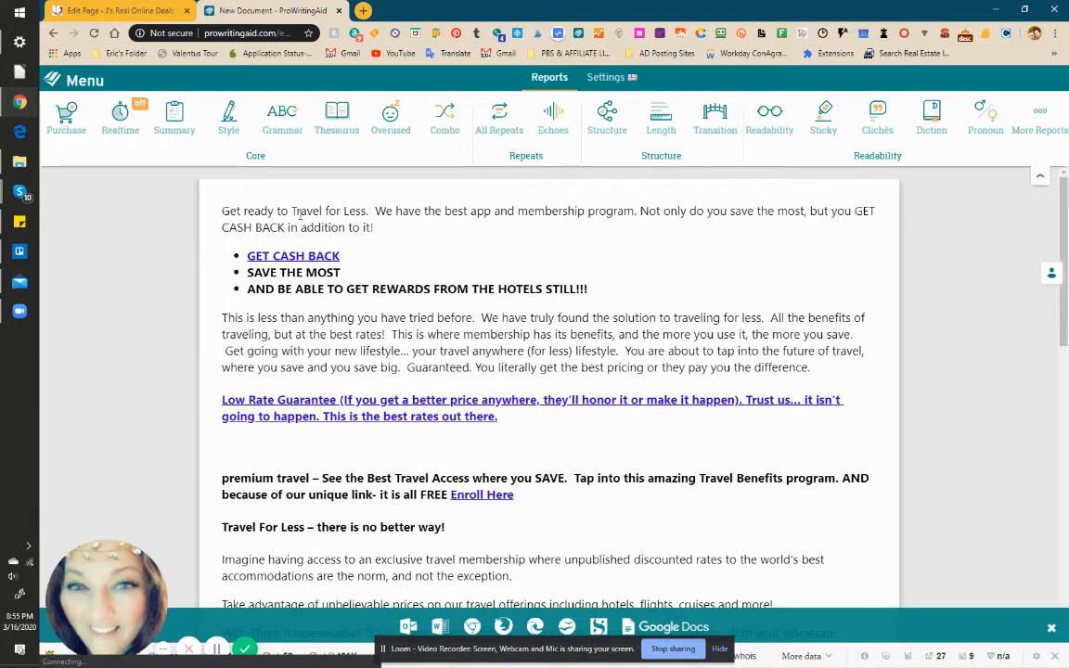
left_click(120, 130)
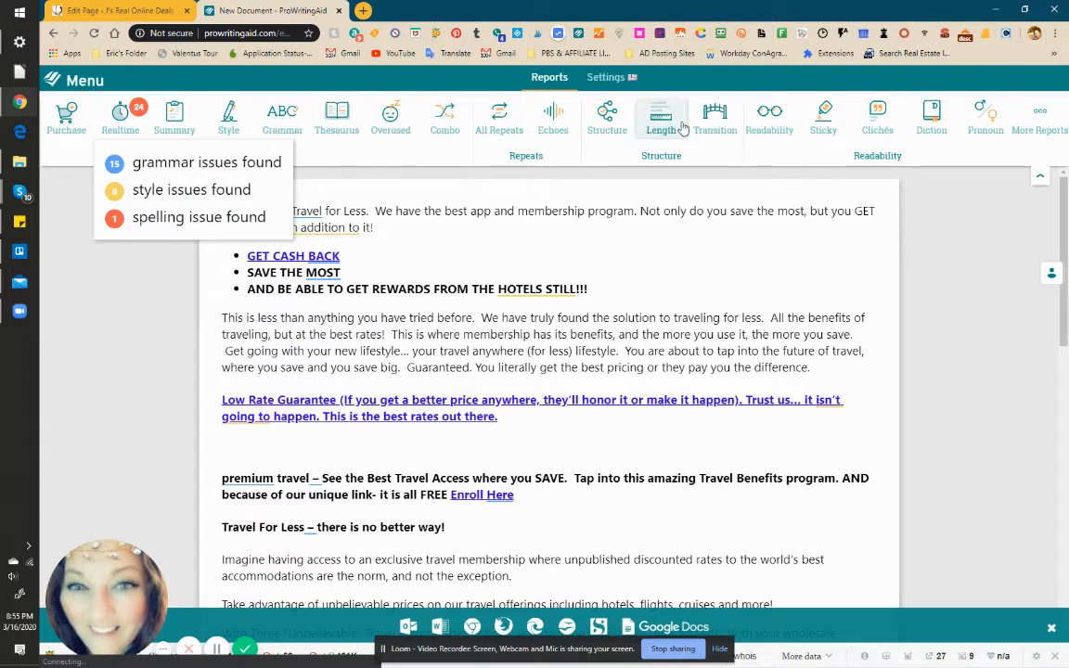
left_click(405, 262)
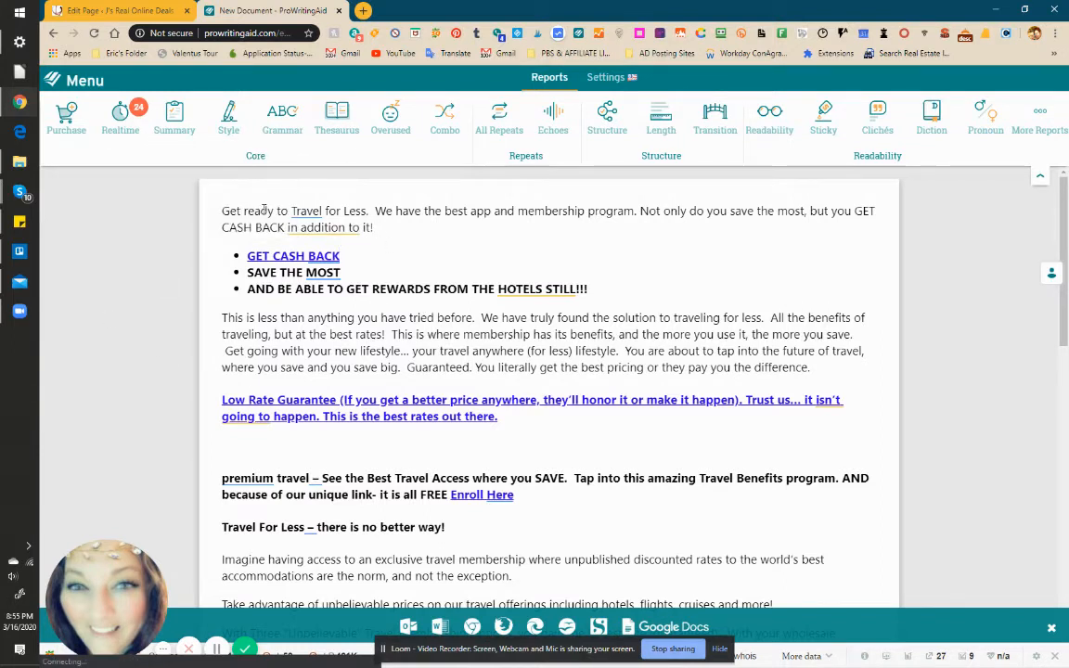
left_click(305, 211)
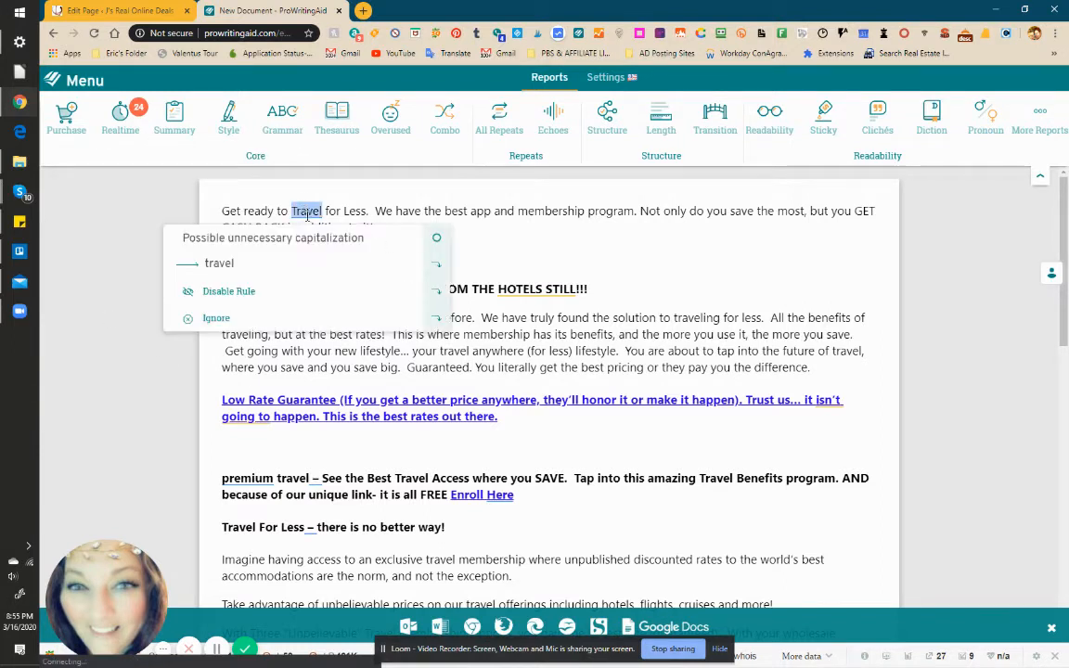
left_click(375, 264)
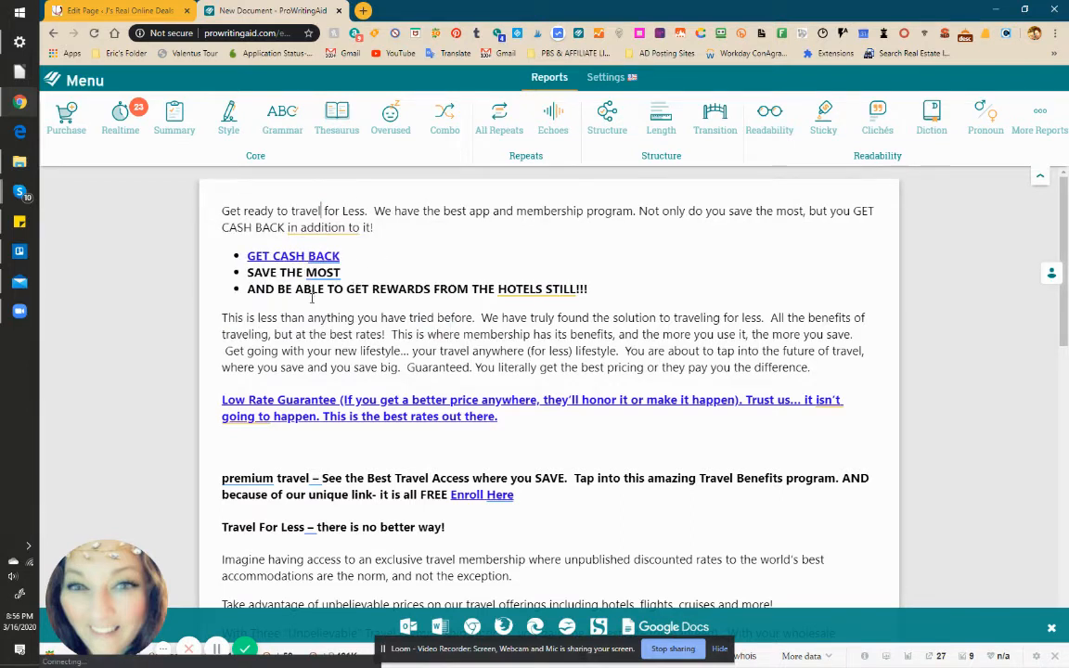
- Replace "in addition to it" with "as a bonus" at the end of the opening paragraph
mouse_move(321, 240)
left_click_drag(371, 226, 287, 240)
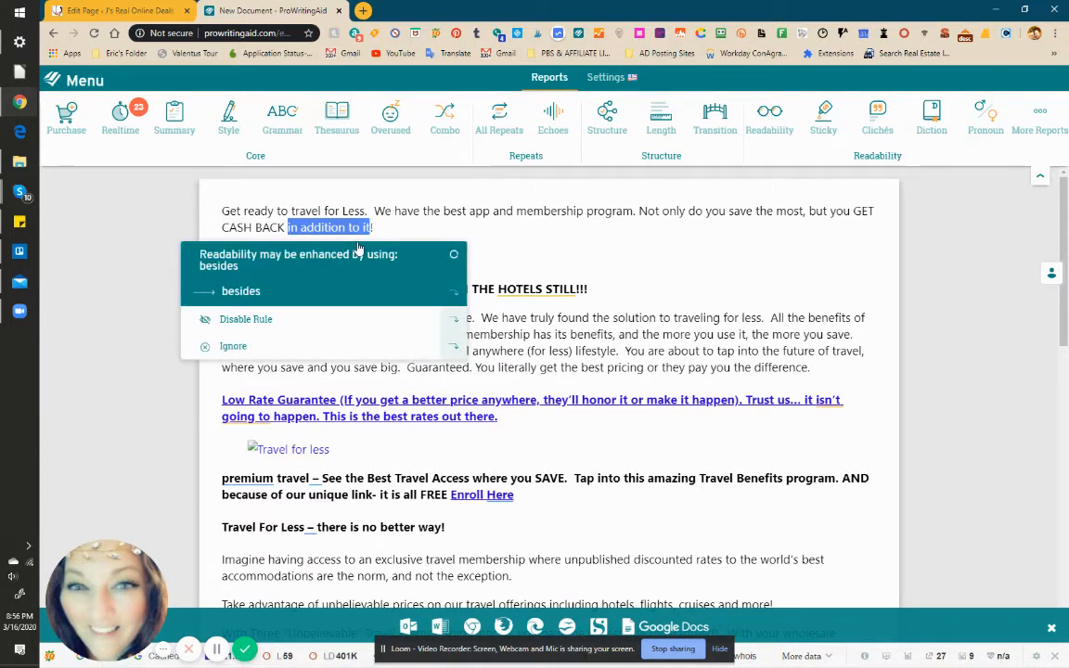
type("as")
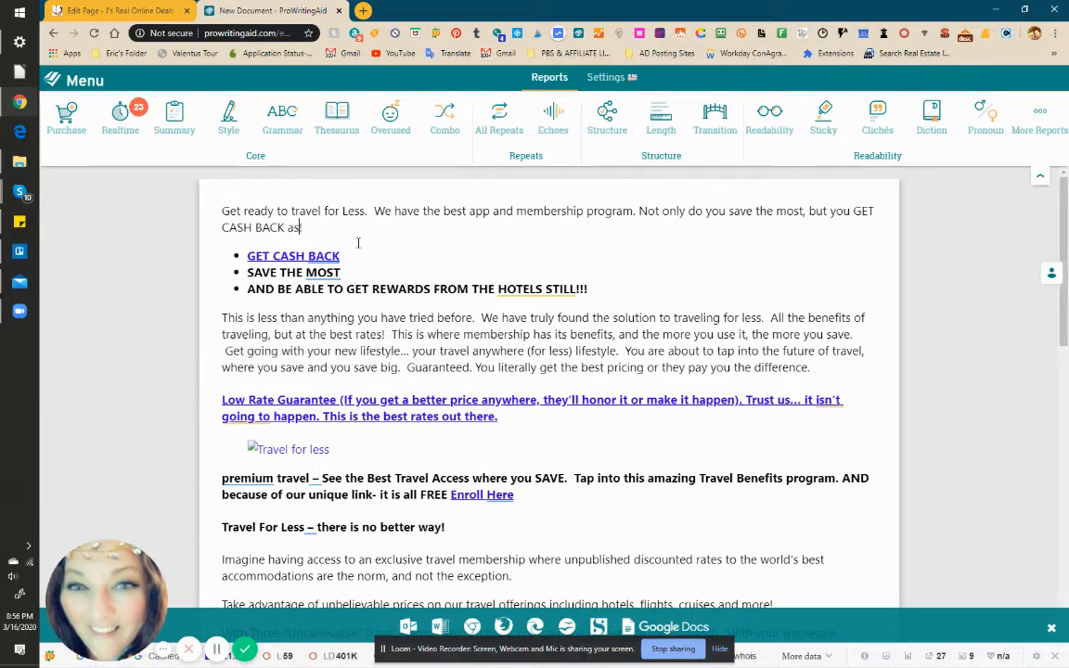
type(" a B")
key("BackSpace")
type("bonus!")
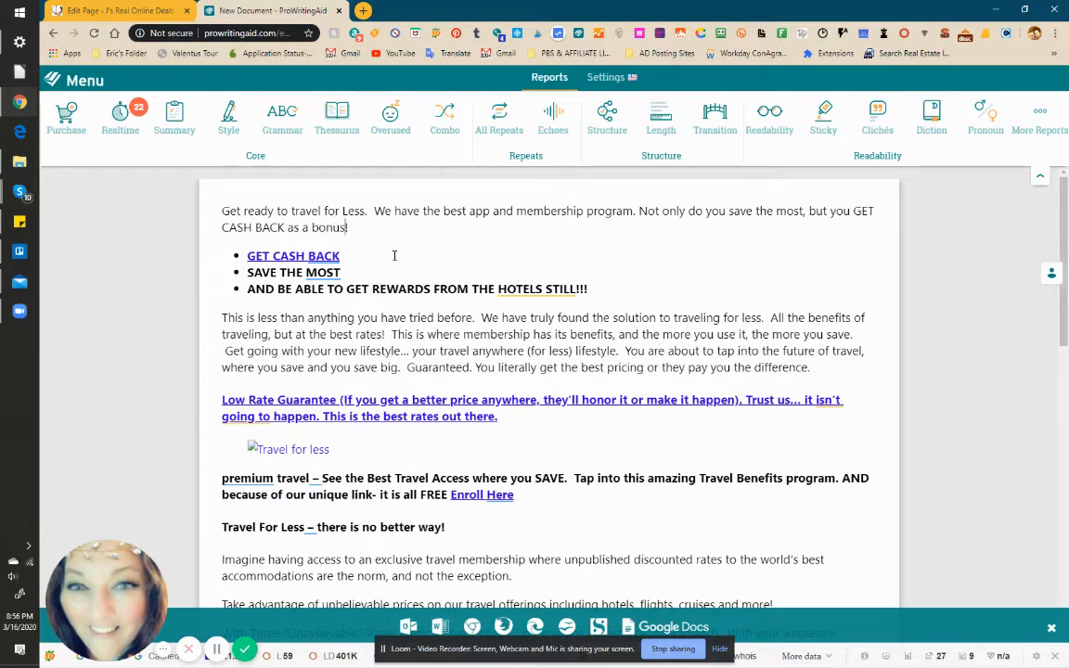
- Accept the suggested end periods for the "GET CASH BACK" and "SAVE THE MOST" bullets
left_click(326, 271)
mouse_move(557, 285)
left_click(297, 310)
mouse_move(323, 272)
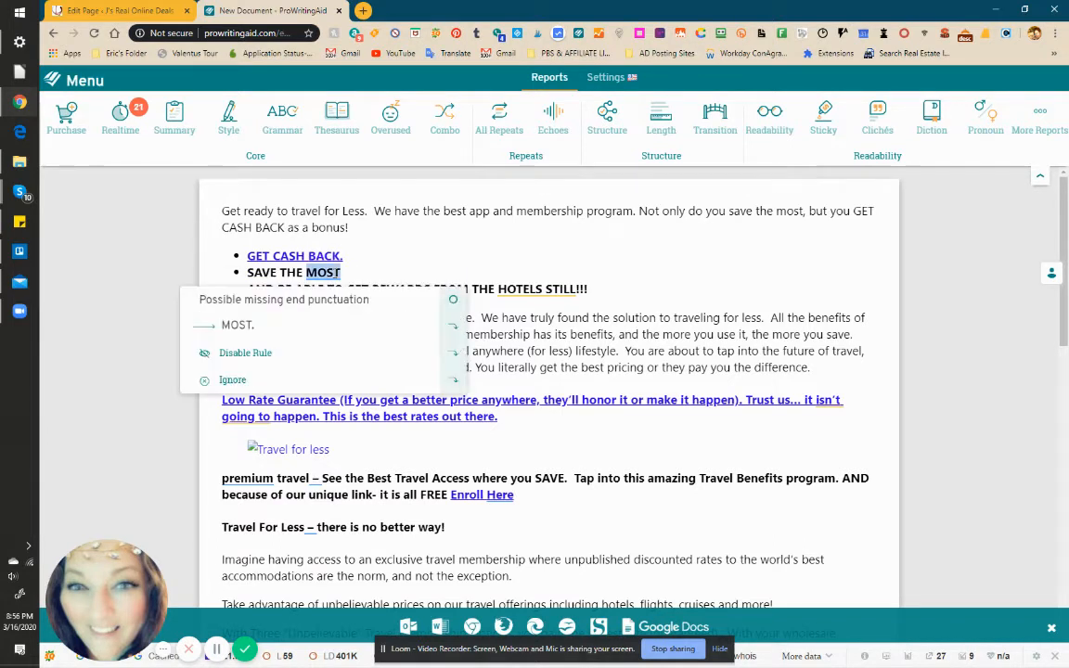
left_click(315, 324)
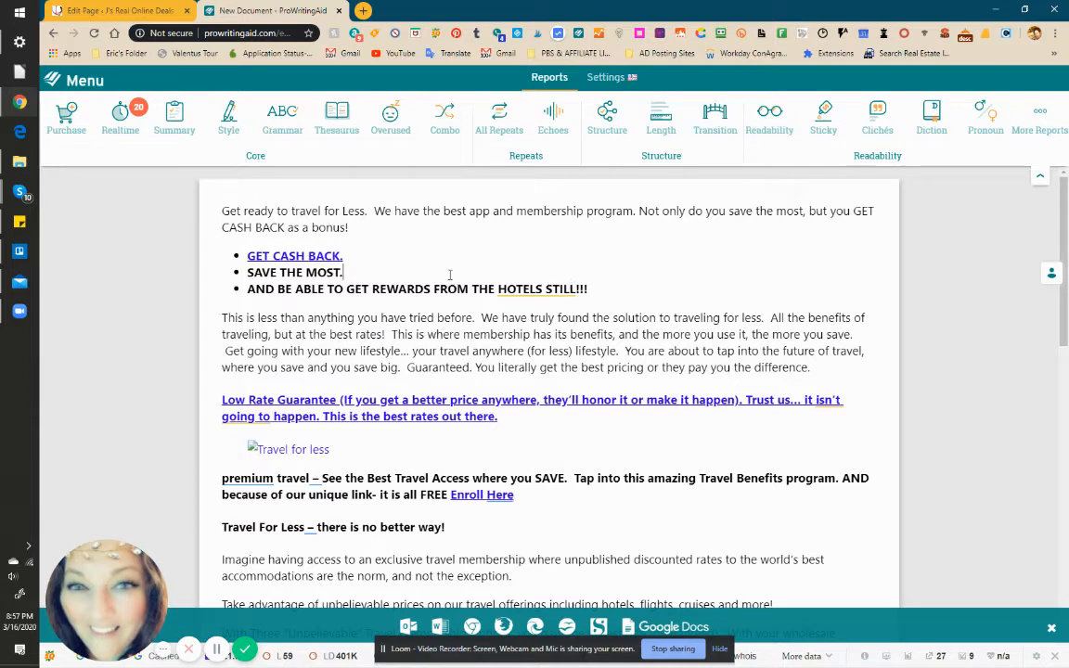
- Delete the word "STILL" after "HOTELS" in the third bullet
left_click(526, 290)
left_click(572, 290)
left_click(579, 290)
left_click(553, 289)
left_click(550, 290)
double_click(560, 289)
key("BackSpace")
- Insert "STILL" before "GET REWARDS" in the third bullet
key("Left")
key("Left")
key("Left")
key("Left")
key("Left")
key("Right")
key("Left")
key("Left")
key("Left")
key("Left")
key("Left")
key("Left")
key("Right")
key("Right")
type("s")
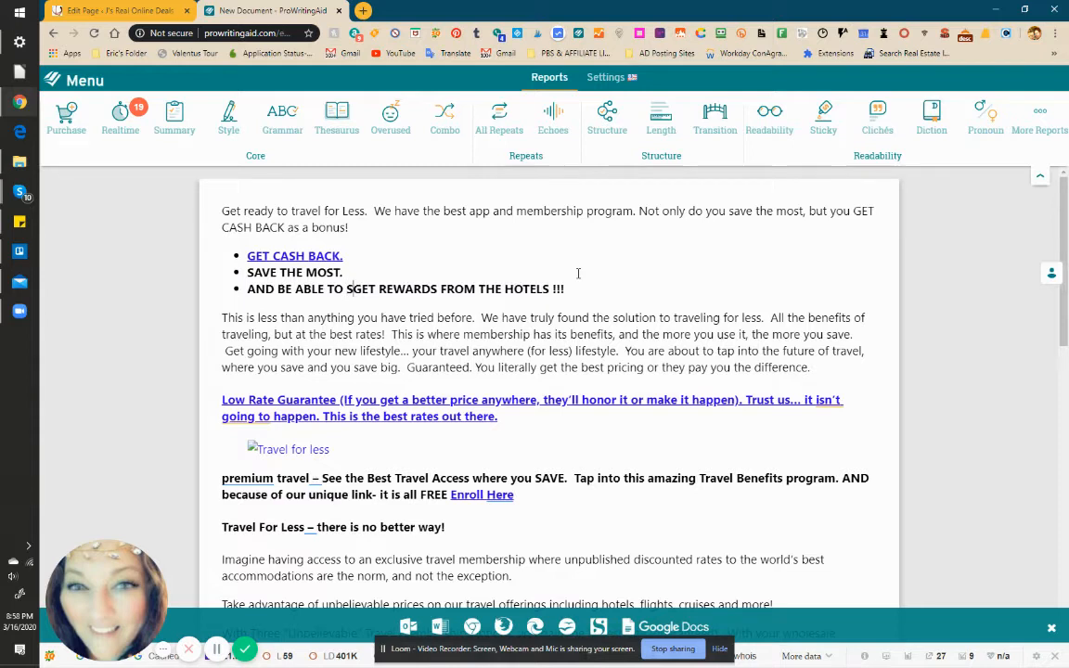
type("t")
key("BackSpace")
type("T")
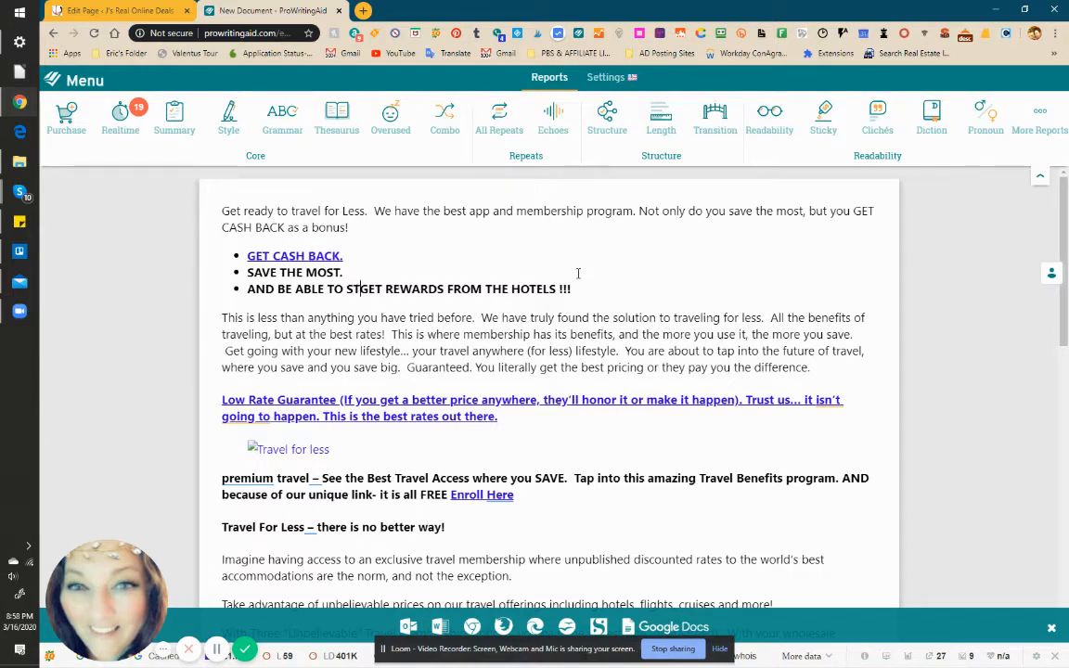
type("ILL")
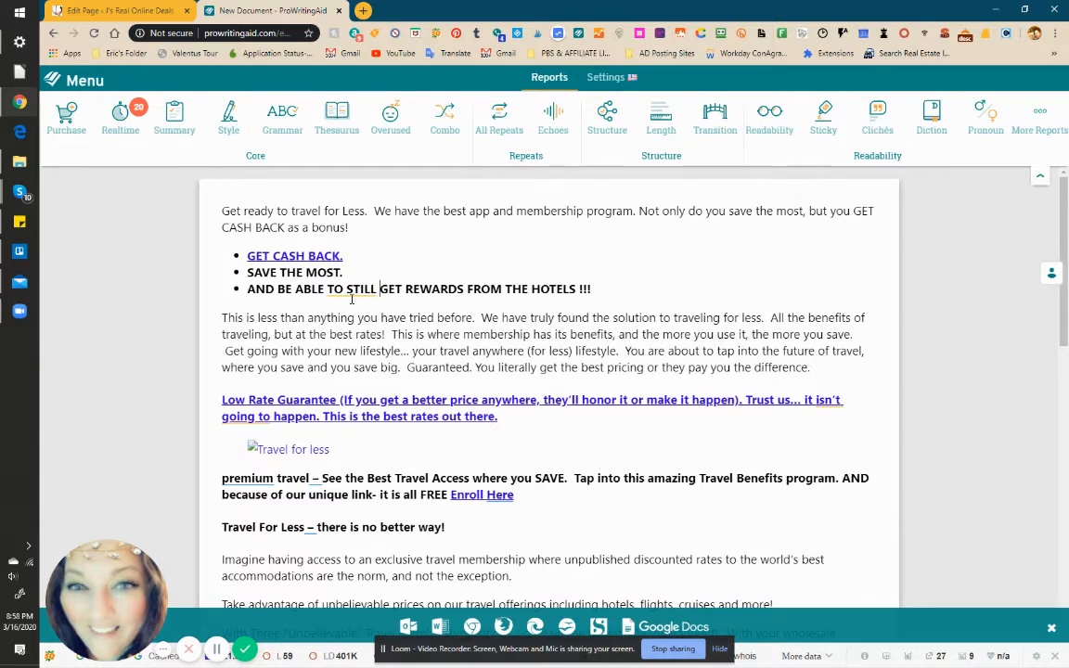
- Check the suggestions for "TO STILL" and delete "AND BE ABLE TO" from the start of the third bullet
mouse_move(350, 288)
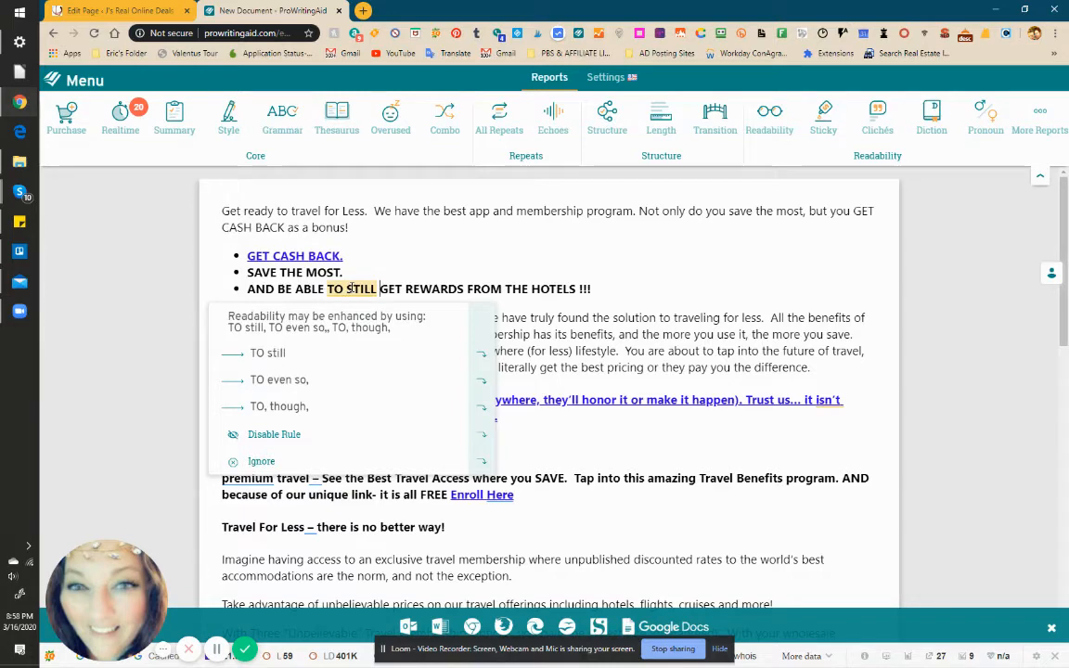
left_click(343, 289)
left_click_drag(344, 289, 249, 291)
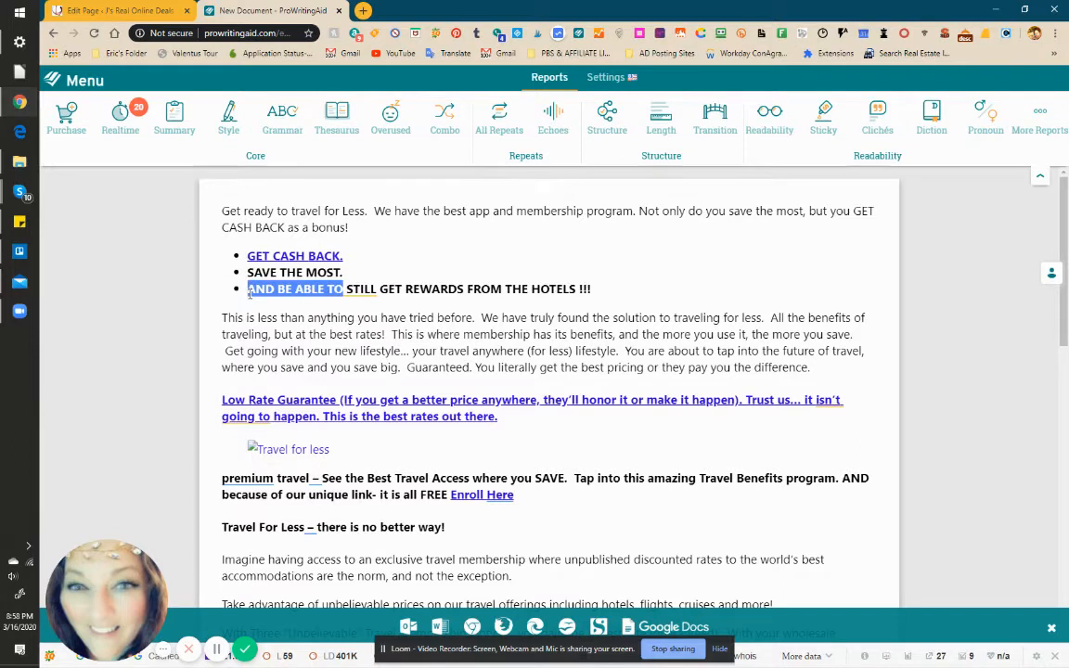
key("BackSpace")
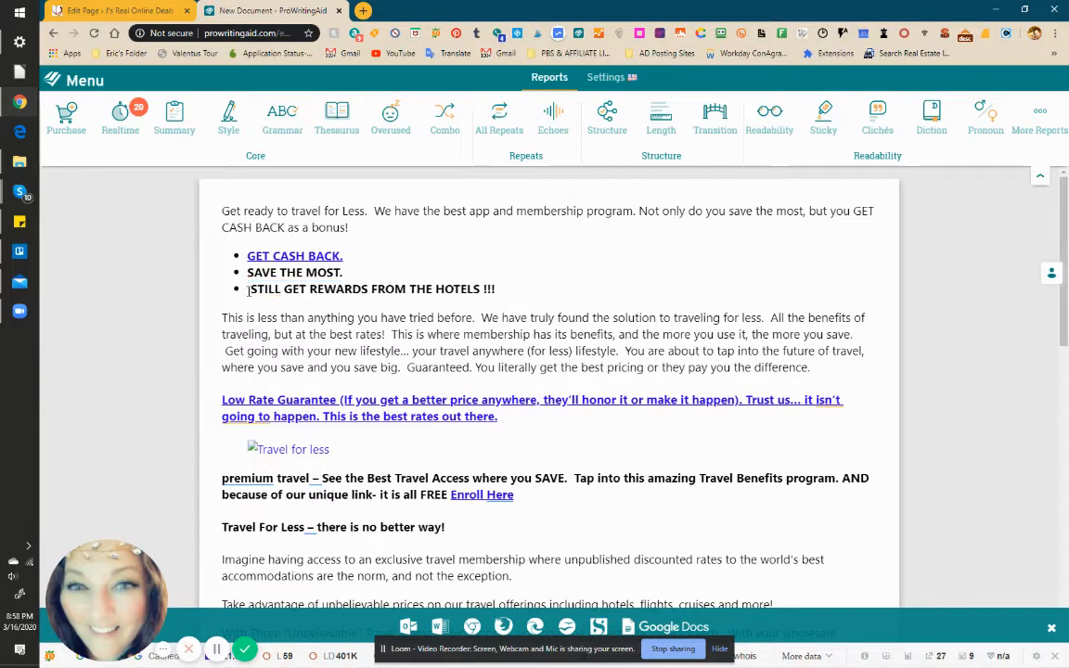
key("Delete")
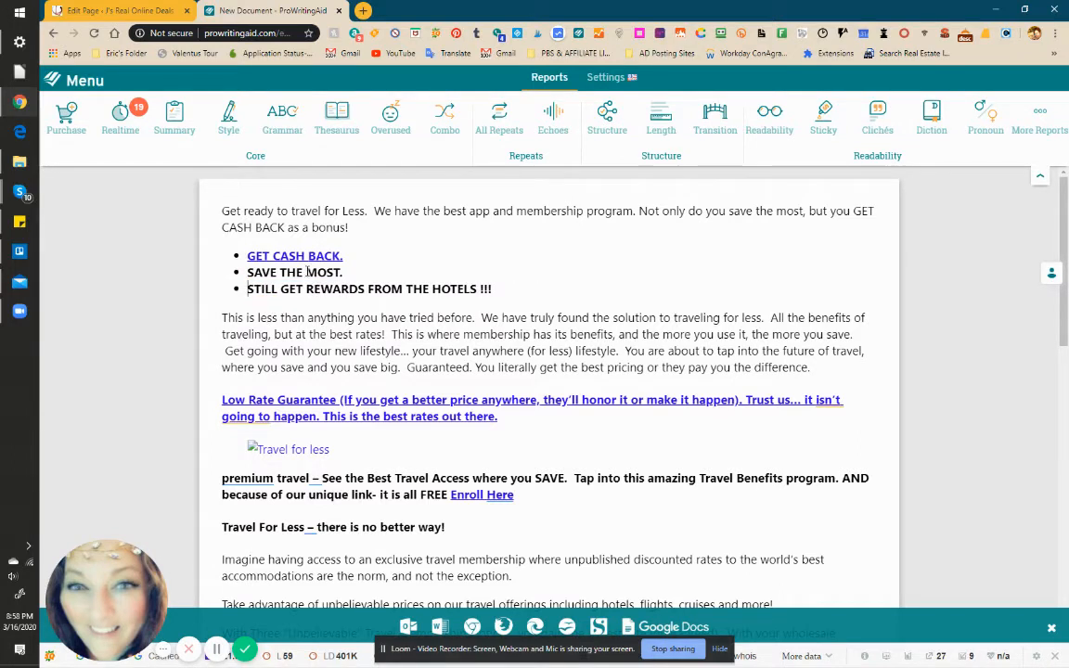
- Replace "GET" with "EARN YOUR" before "REWARDS" in the third bullet
double_click(291, 289)
type("EARN YO")
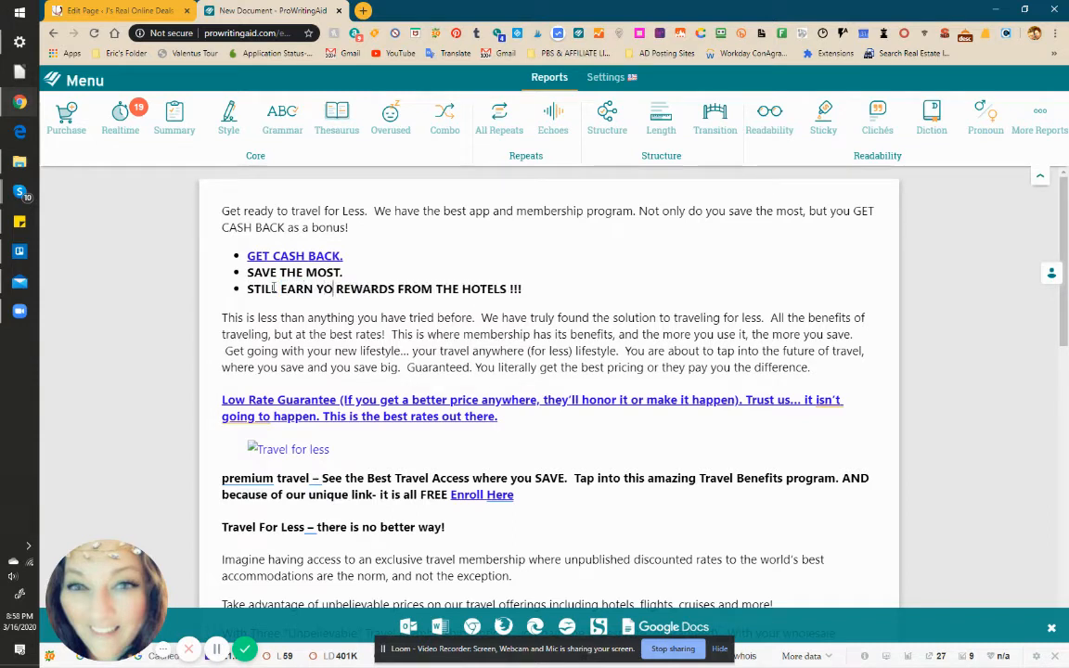
type("UR")
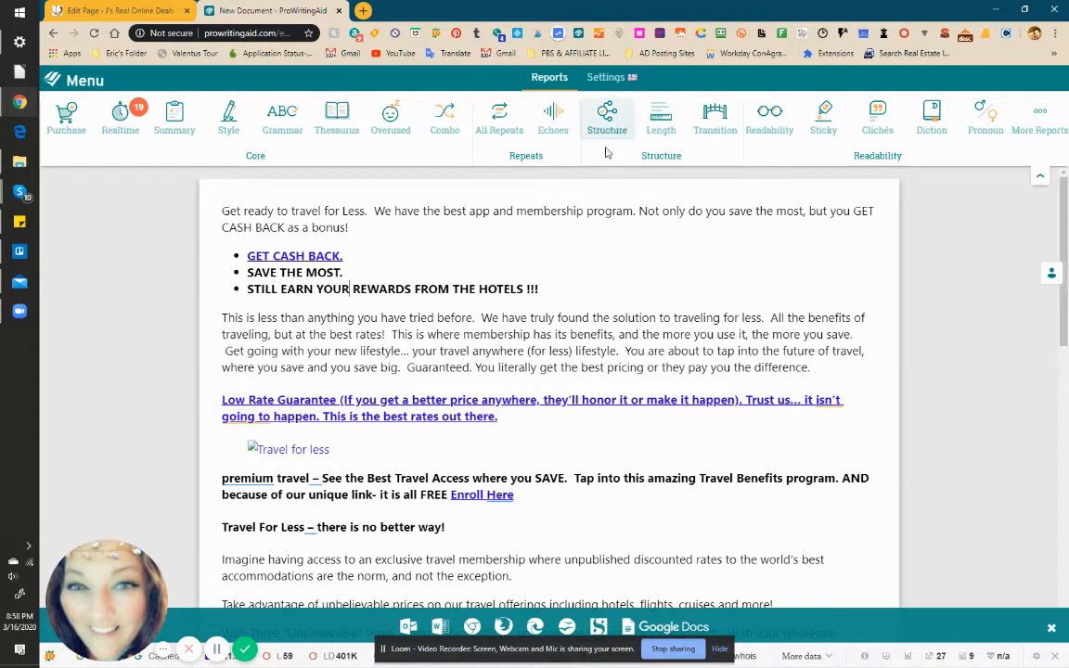
- Reduce the ending of the third bullet to a single exclamation mark directly after "HOTELS"
left_click(547, 288)
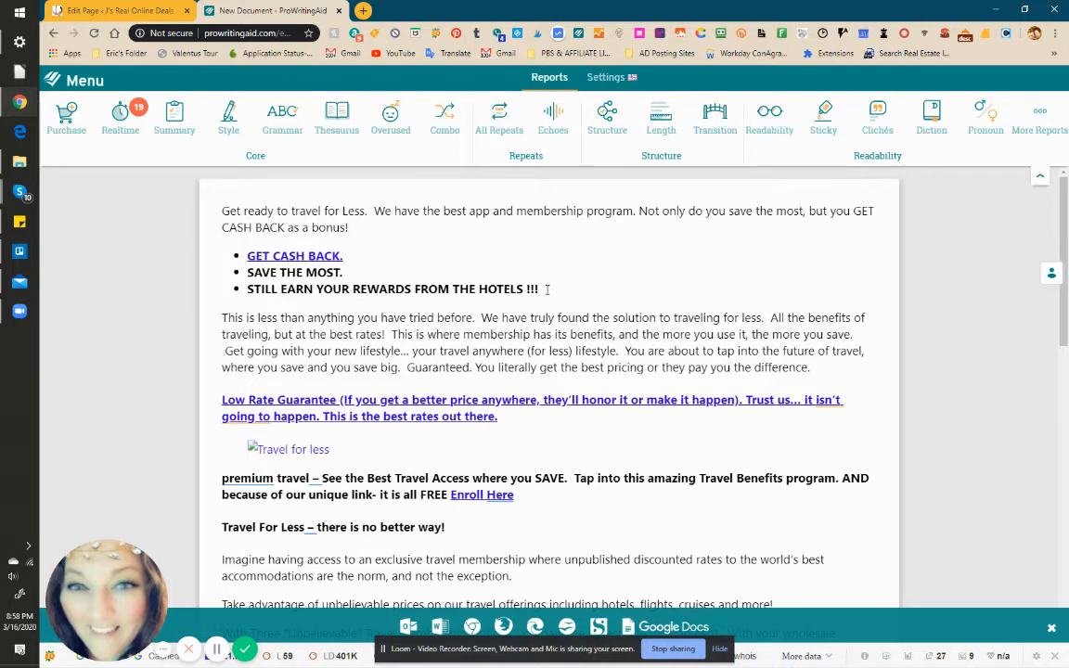
key("BackSpace")
key("BackSpace")
key("BackSpace")
type("!")
- Accept the suggestion "will not" for "isn't going to" in the Low Rate Guarantee link text
left_click_drag(642, 334, 645, 351)
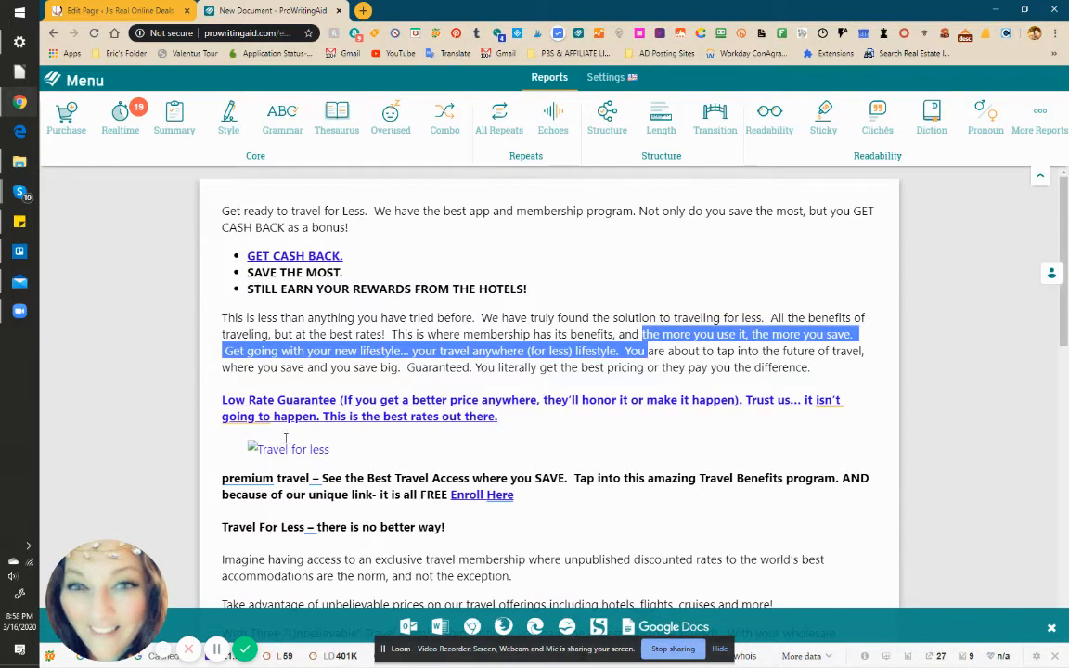
left_click(370, 324)
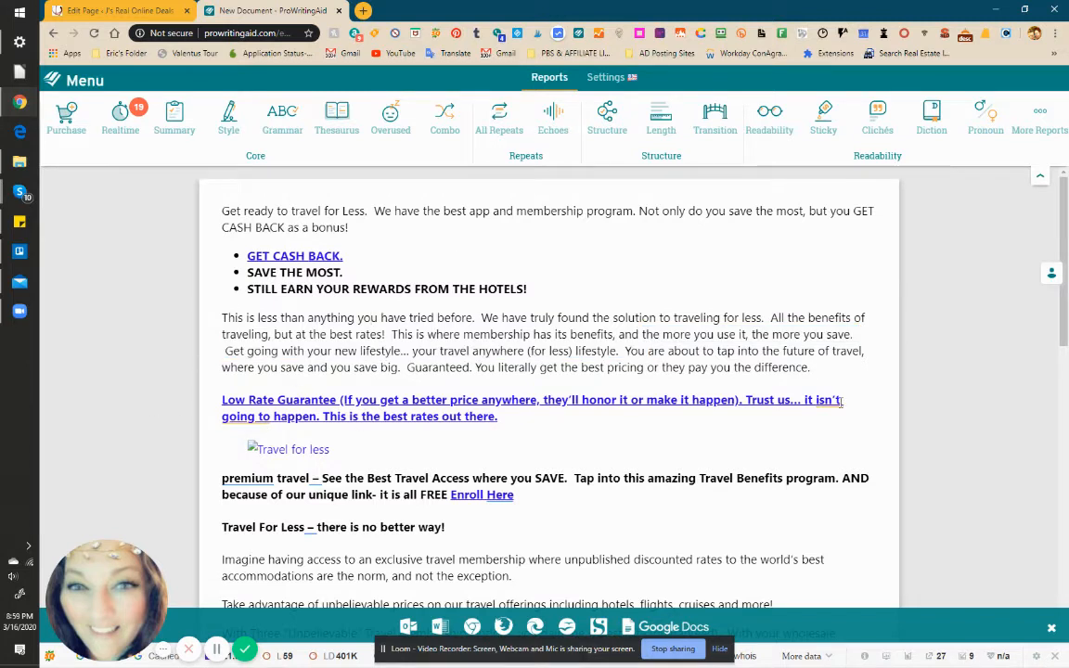
mouse_move(830, 401)
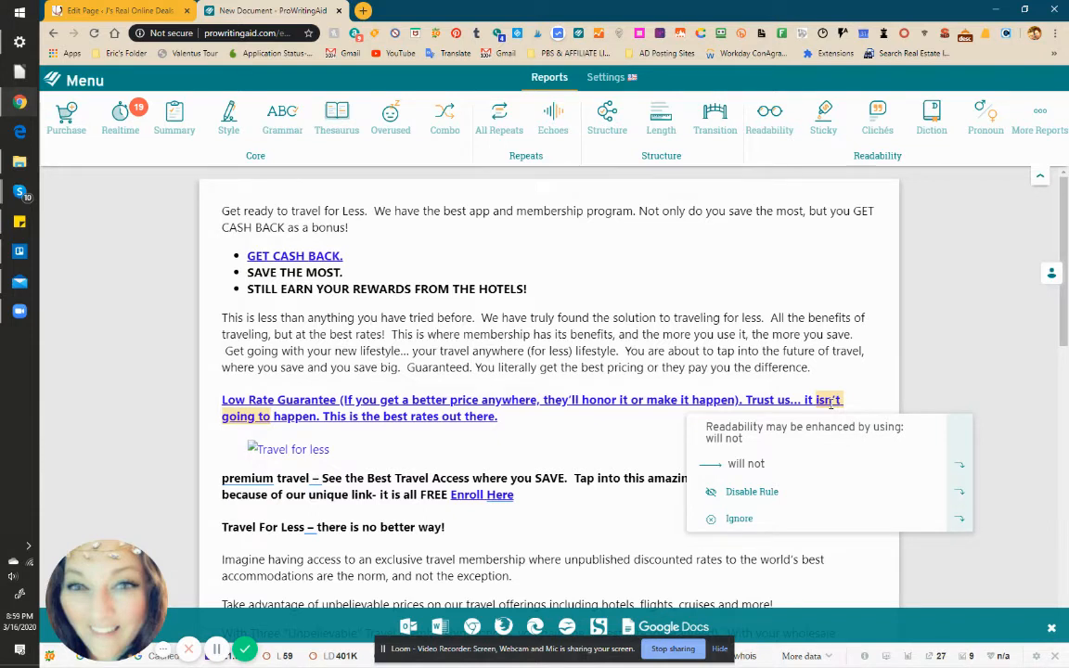
left_click(746, 463)
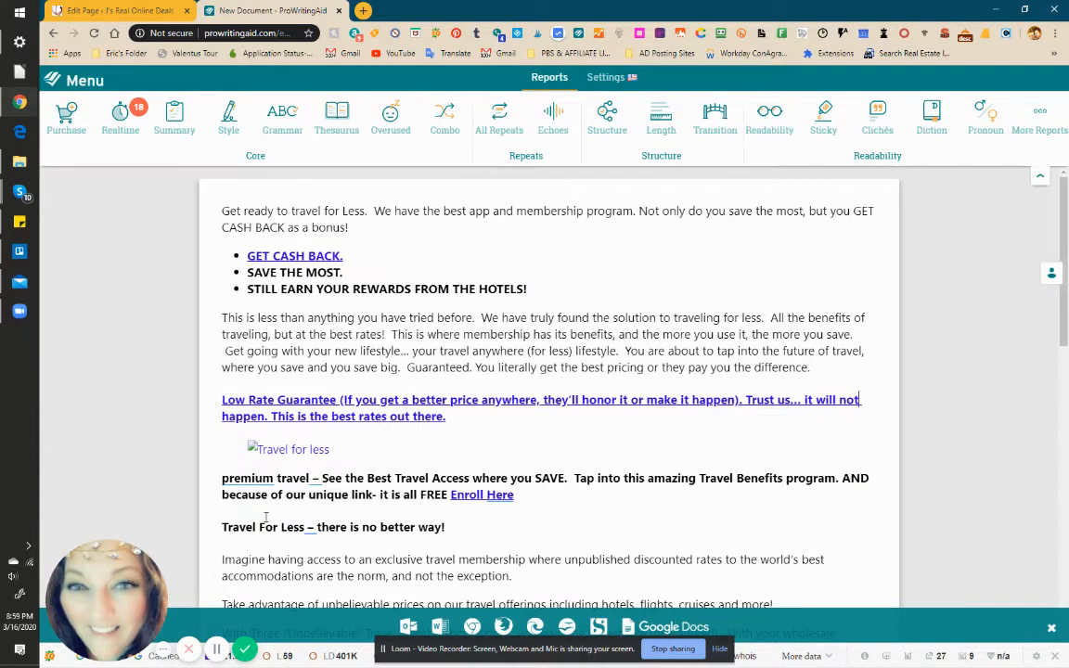
- Accept the capitalized "Premium" and the en dash without spaces after "travel" in the paragraph below the image placeholder
mouse_move(241, 478)
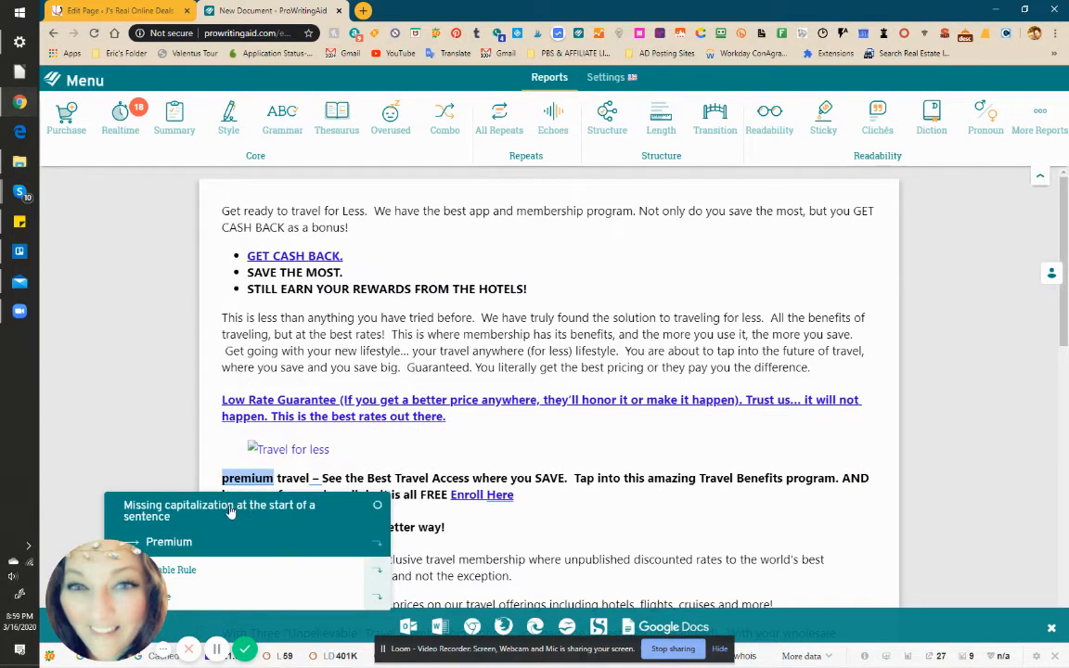
left_click(230, 536)
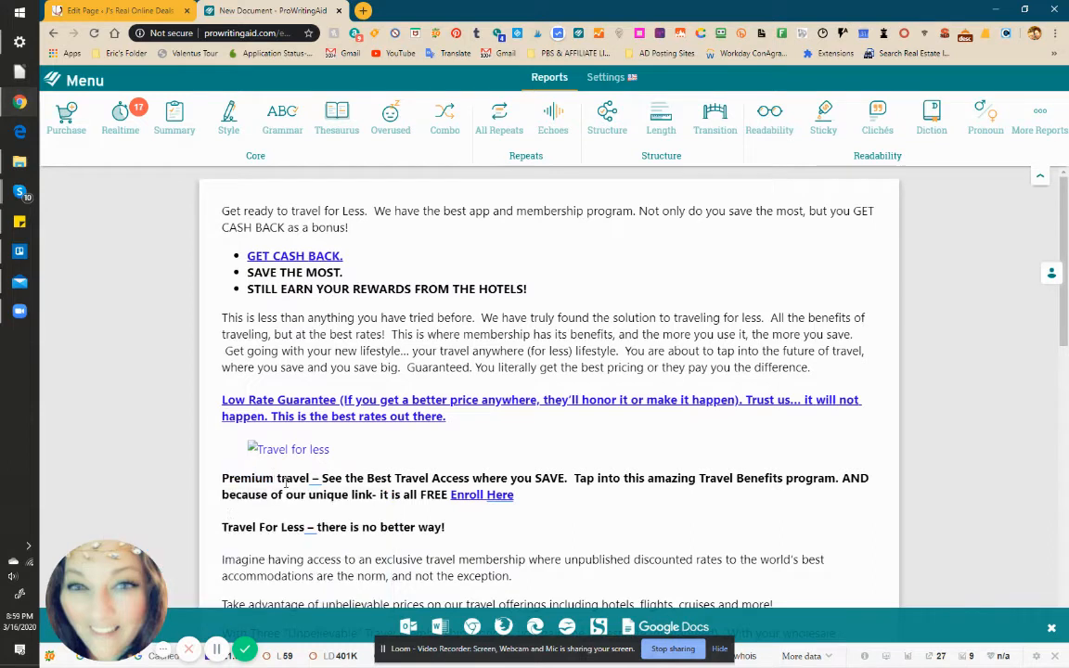
mouse_move(316, 483)
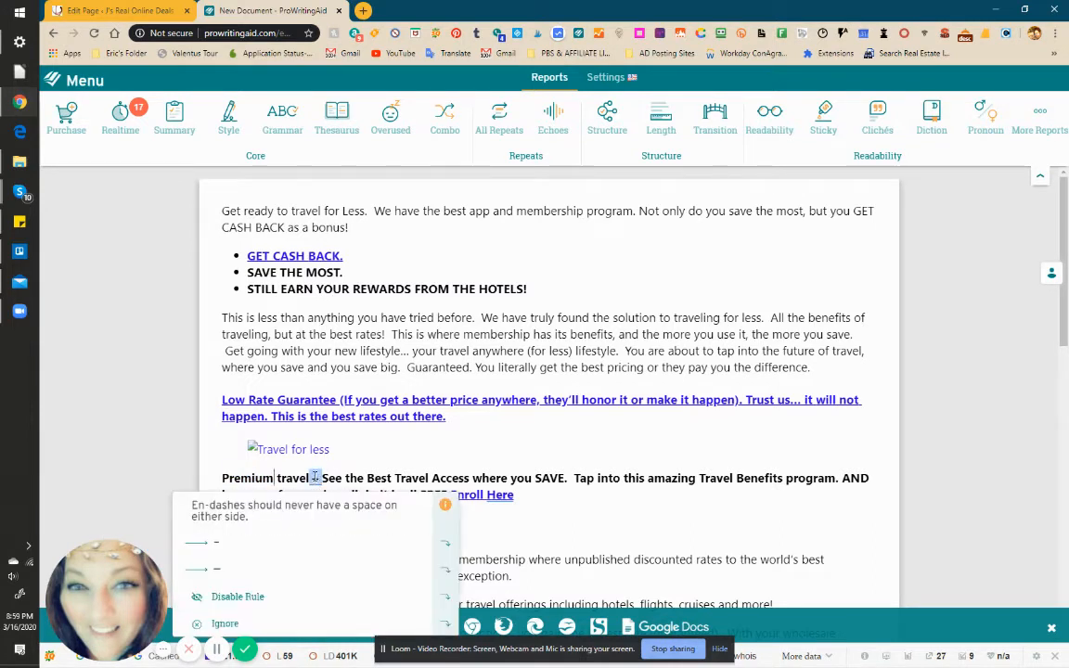
left_click(297, 547)
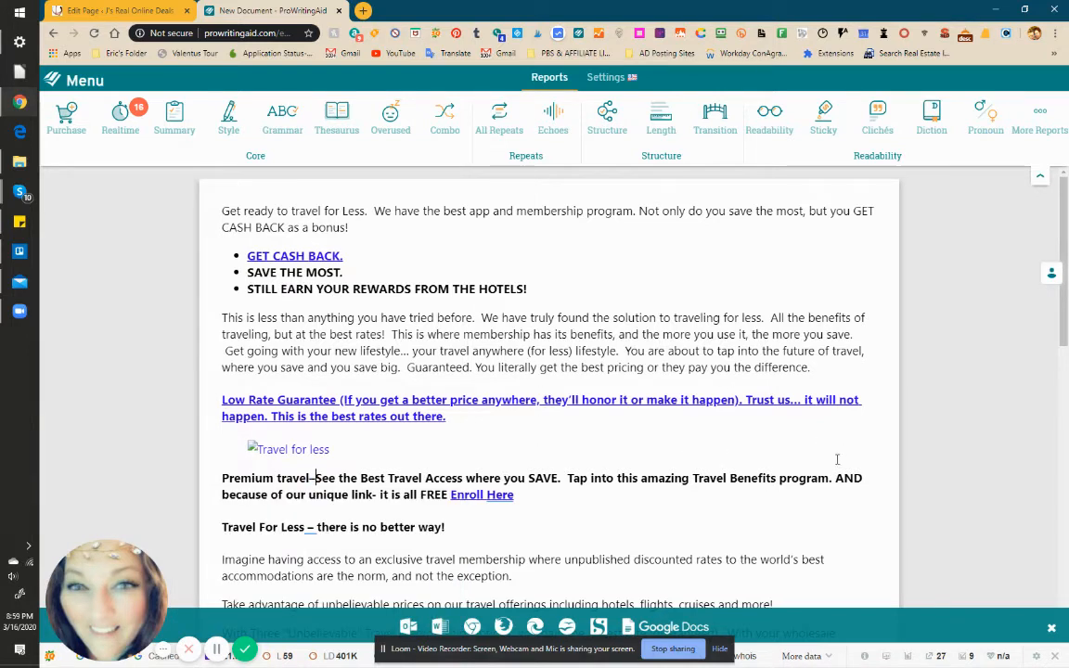
- Accept the suggested period after "Enroll Here" and the en dash without spaces in the "Travel For Less" heading
mouse_move(493, 499)
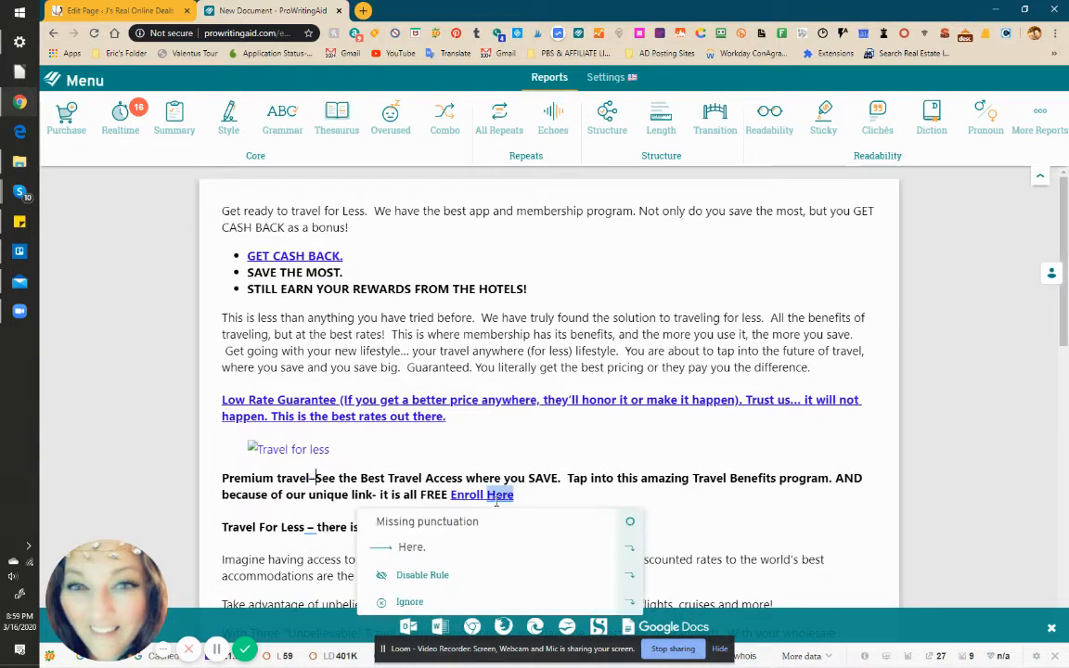
left_click(474, 550)
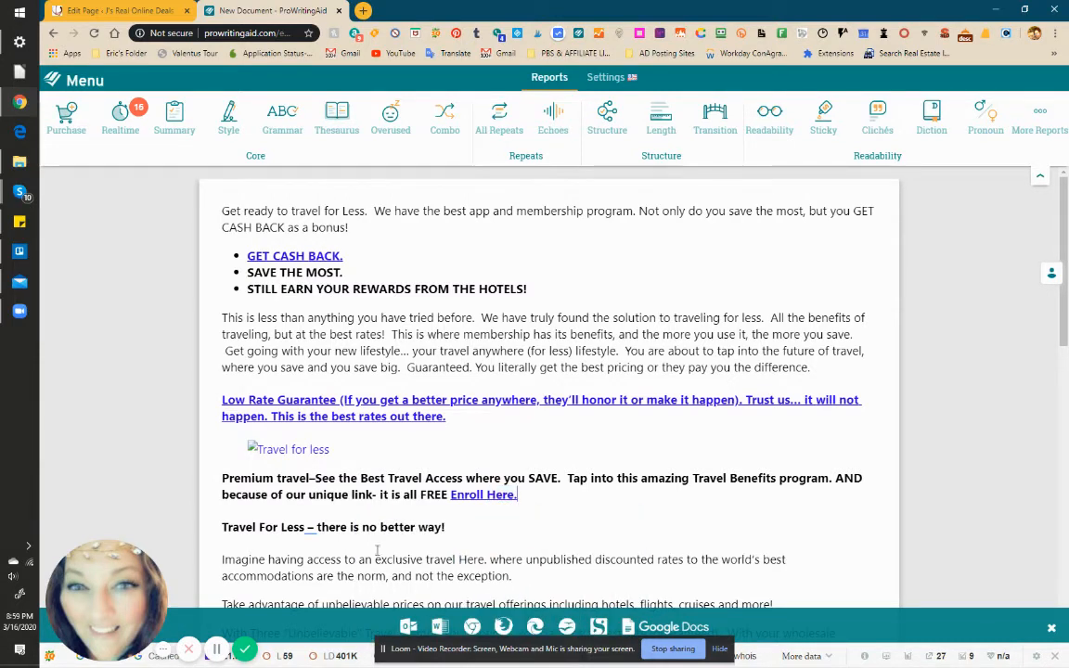
mouse_move(312, 530)
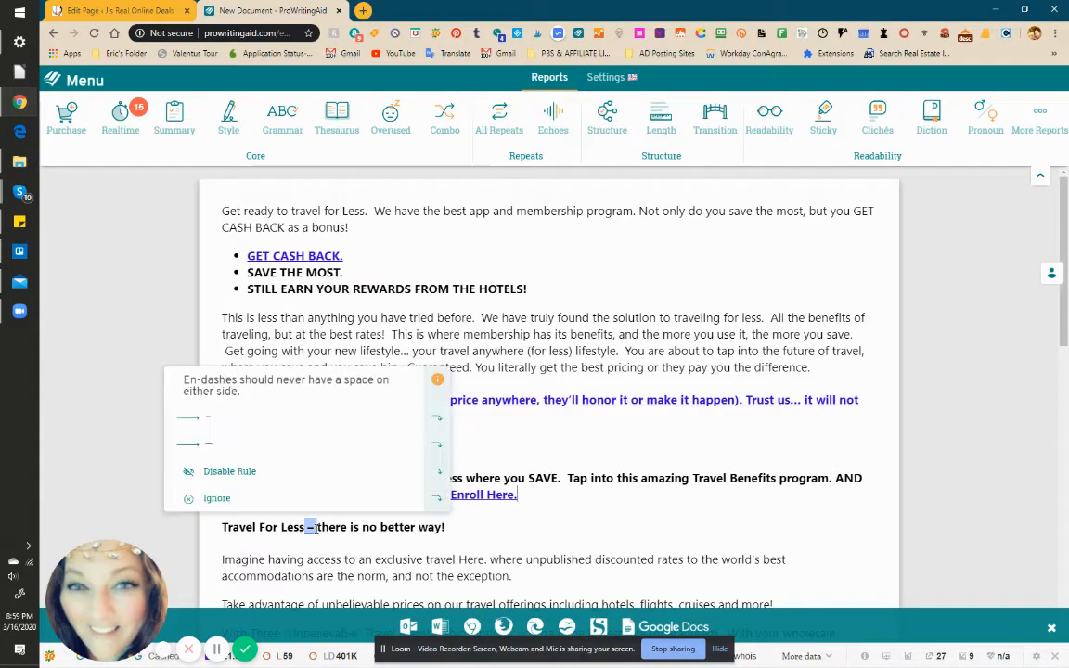
left_click(296, 420)
- Accept the en dash without spaces after "Events" in the paragraph about discounted rates for members
scroll(510, 469, "down", 4)
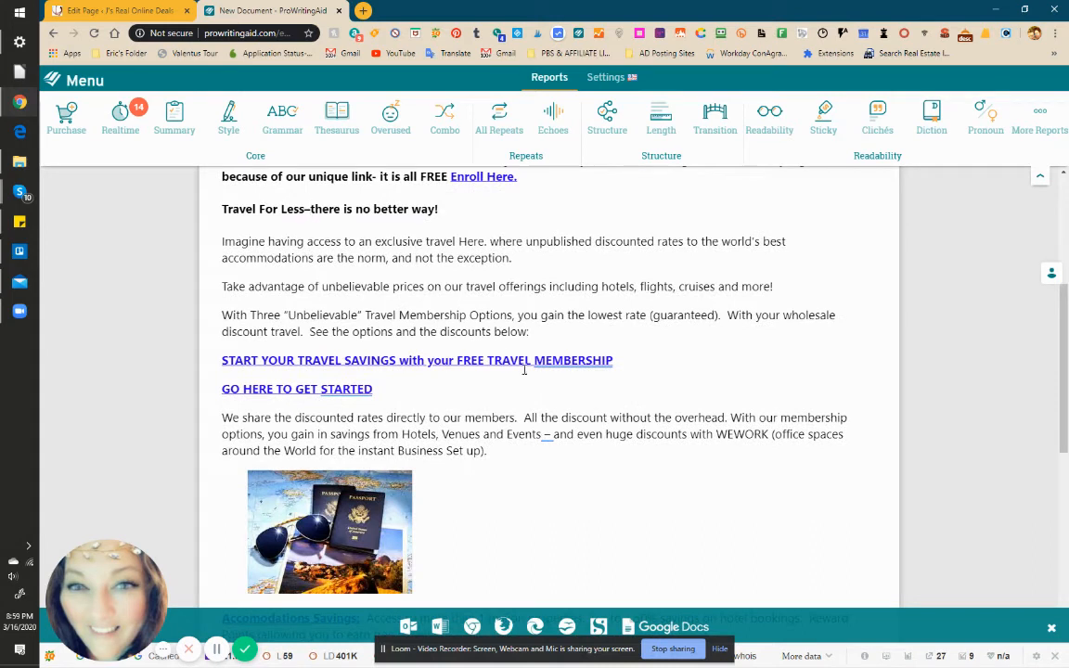
mouse_move(546, 434)
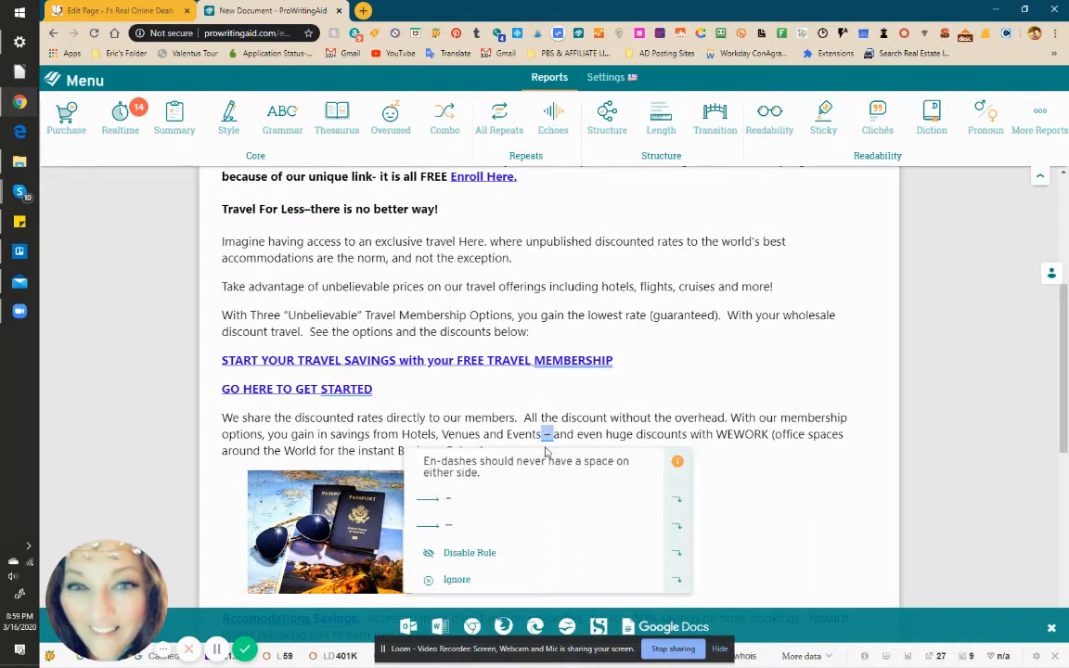
left_click(536, 499)
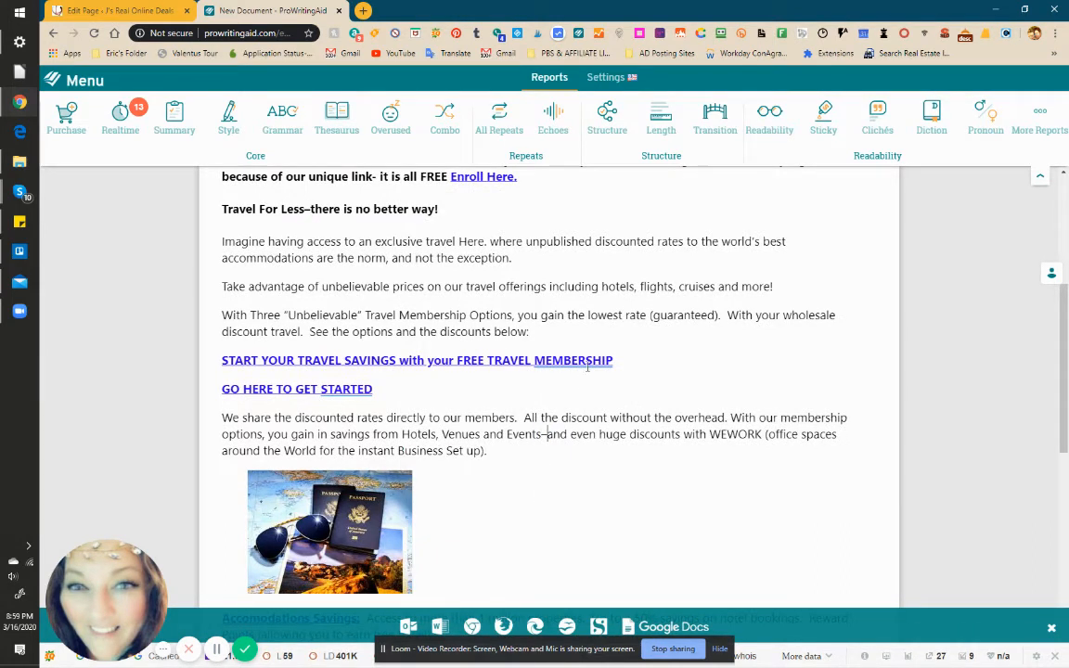
- Accept the suggested end punctuation "MEMBERSHIP!" and "STARTED." for the two call-to-action links
mouse_move(585, 365)
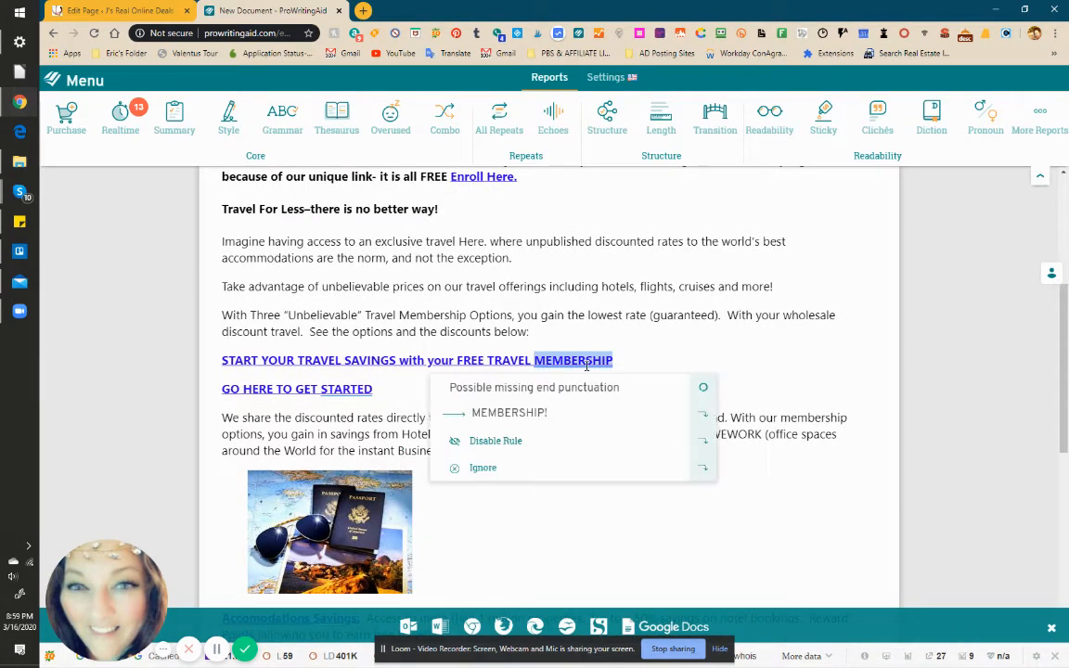
left_click(574, 415)
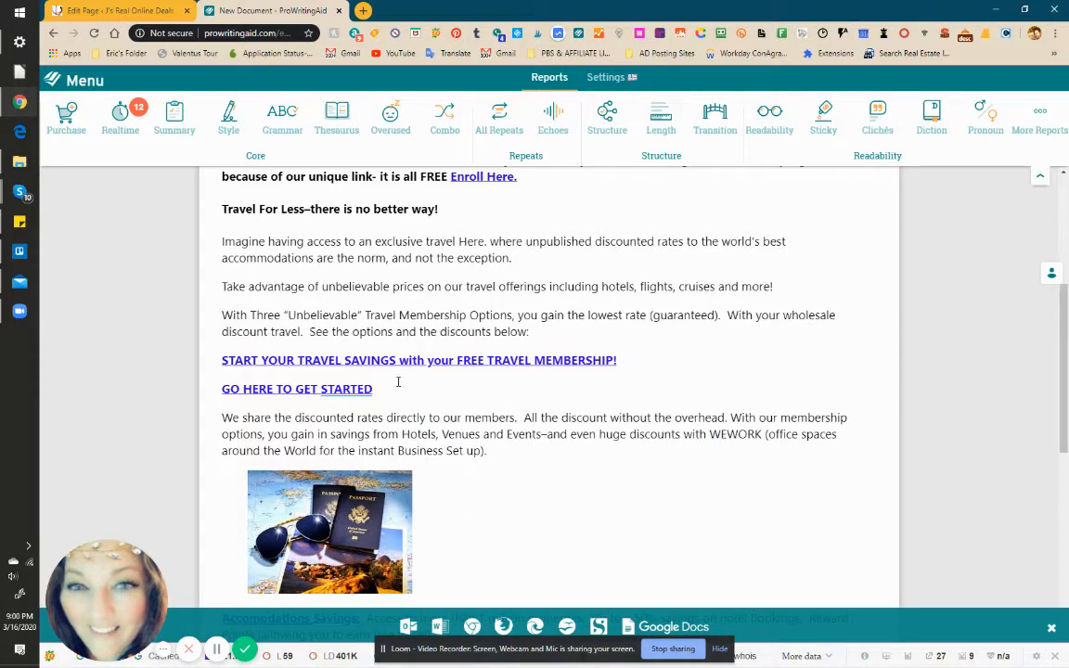
left_click(347, 390)
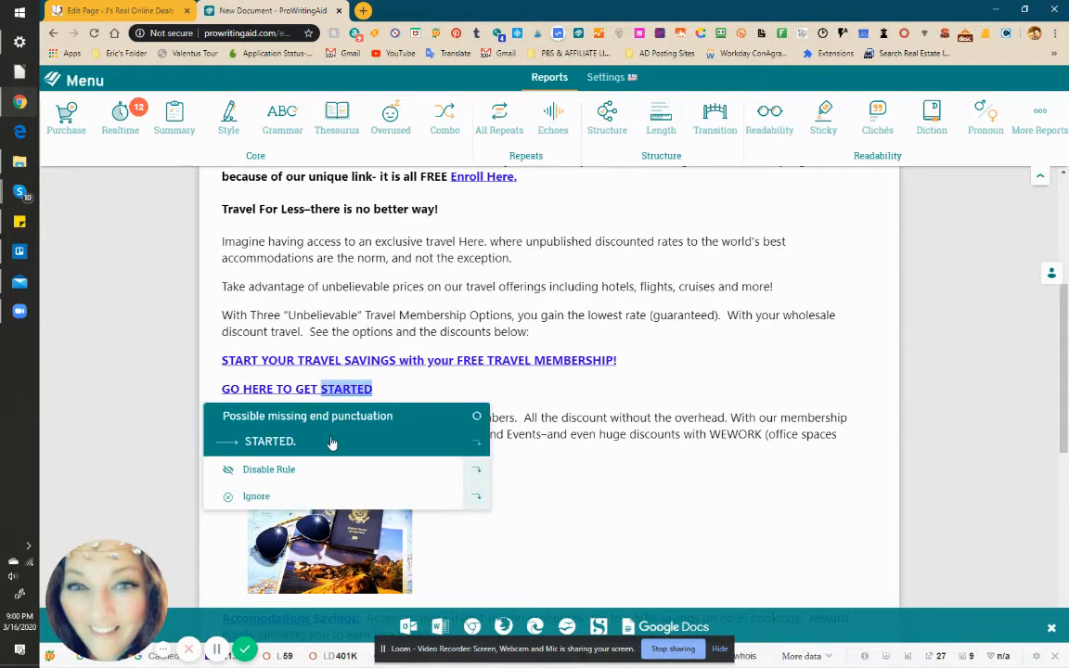
left_click(332, 443)
- Correct the misspelled "Accomodations" to "Accommodations" in the Savings link text
scroll(608, 492, "down", 3)
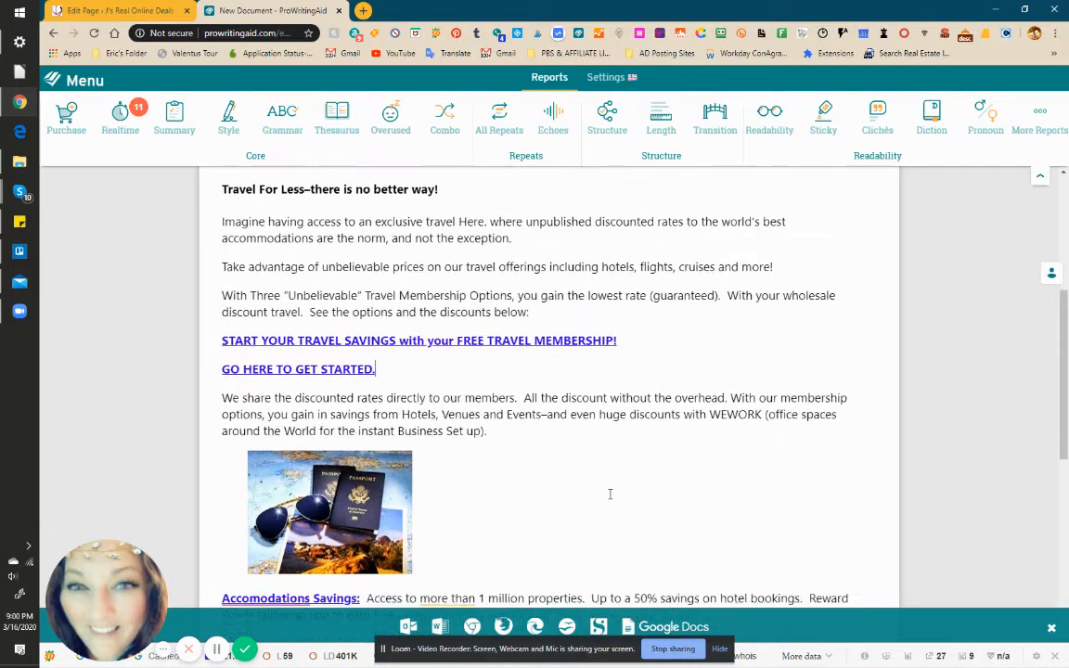
left_click(267, 427)
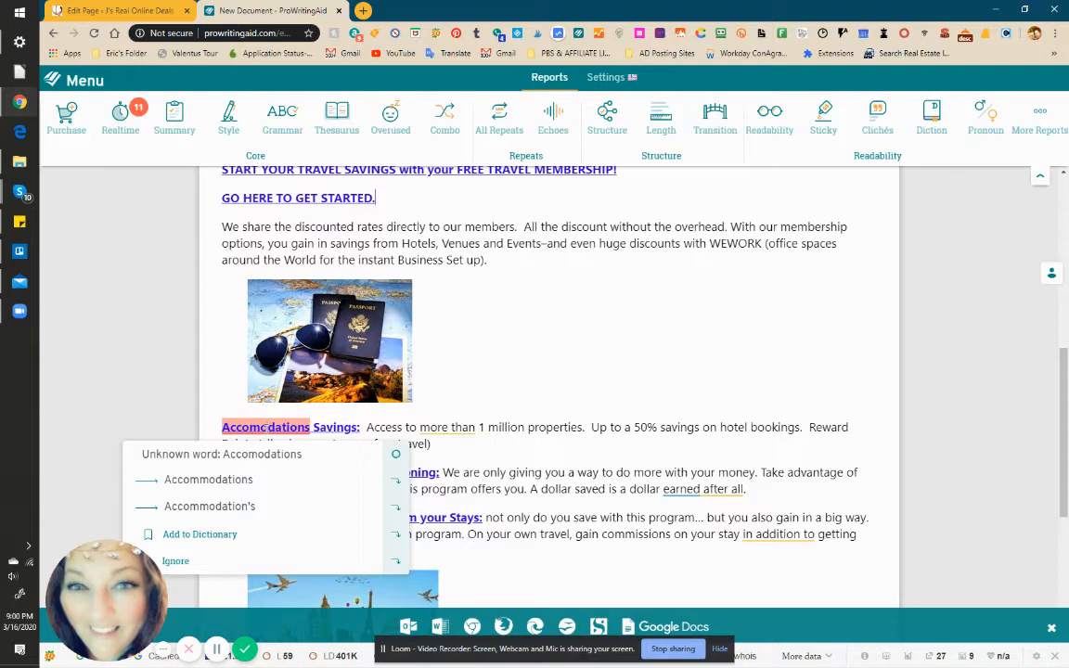
left_click(261, 483)
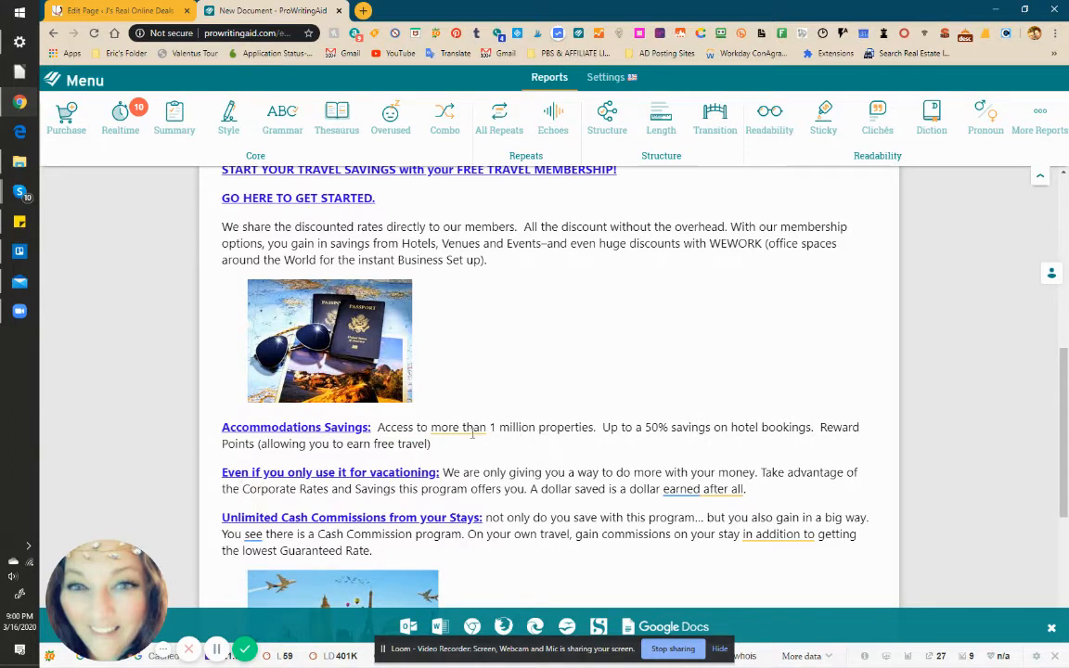
- Accept "over" for "more than" in the Accommodations Savings text and shorten the vacationing paragraph's ending to "a dollar earned."
mouse_move(472, 433)
left_click(470, 480)
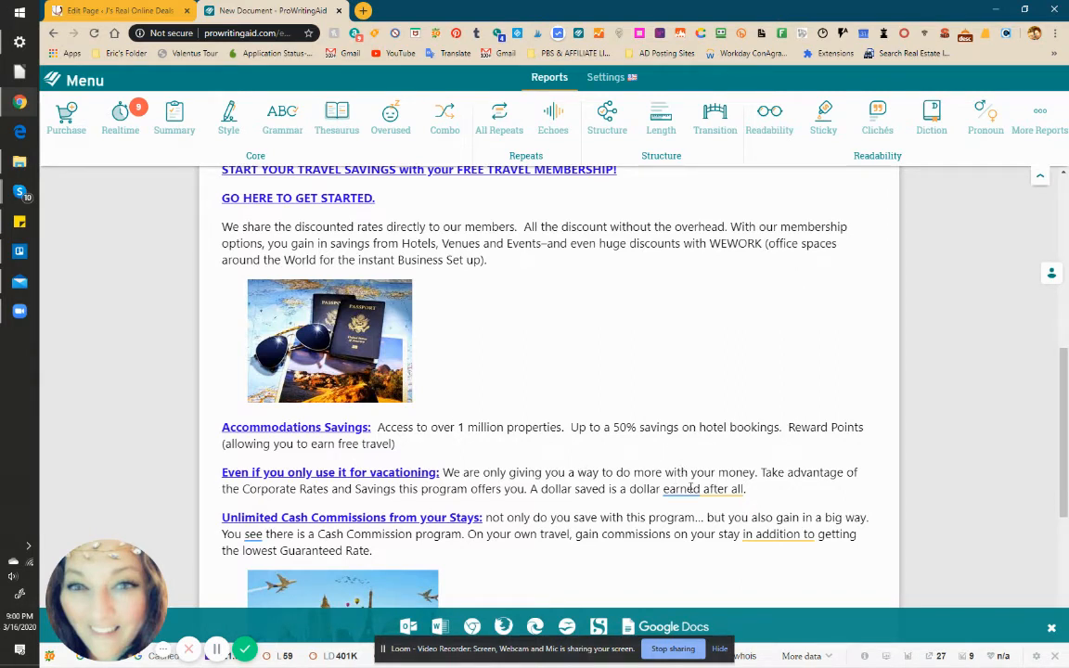
double_click(691, 489)
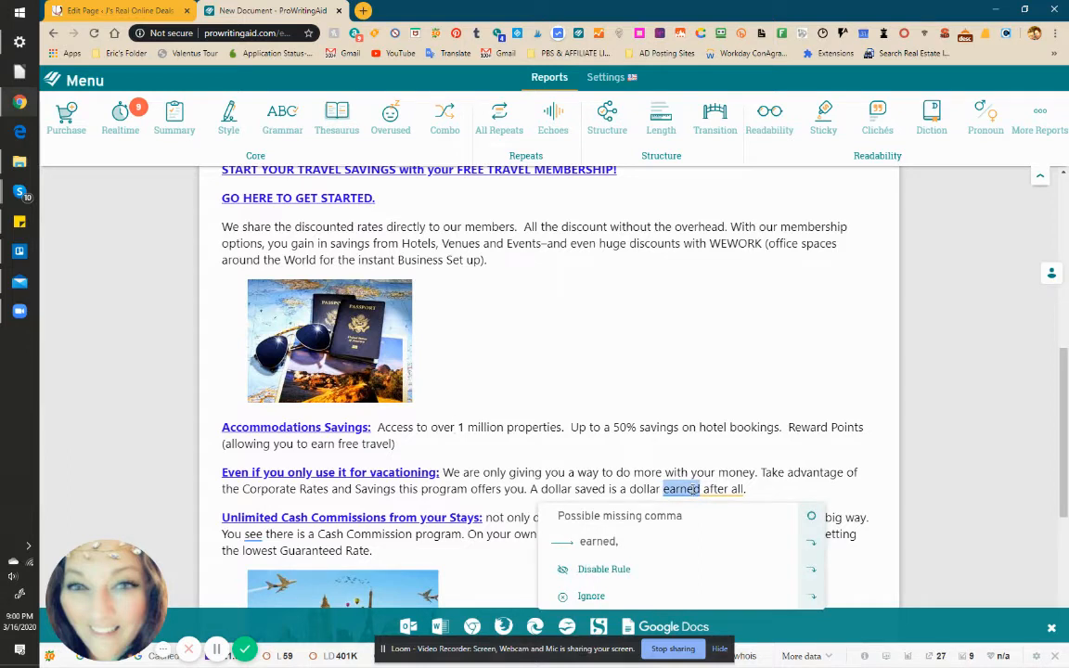
left_click(680, 538)
mouse_move(717, 490)
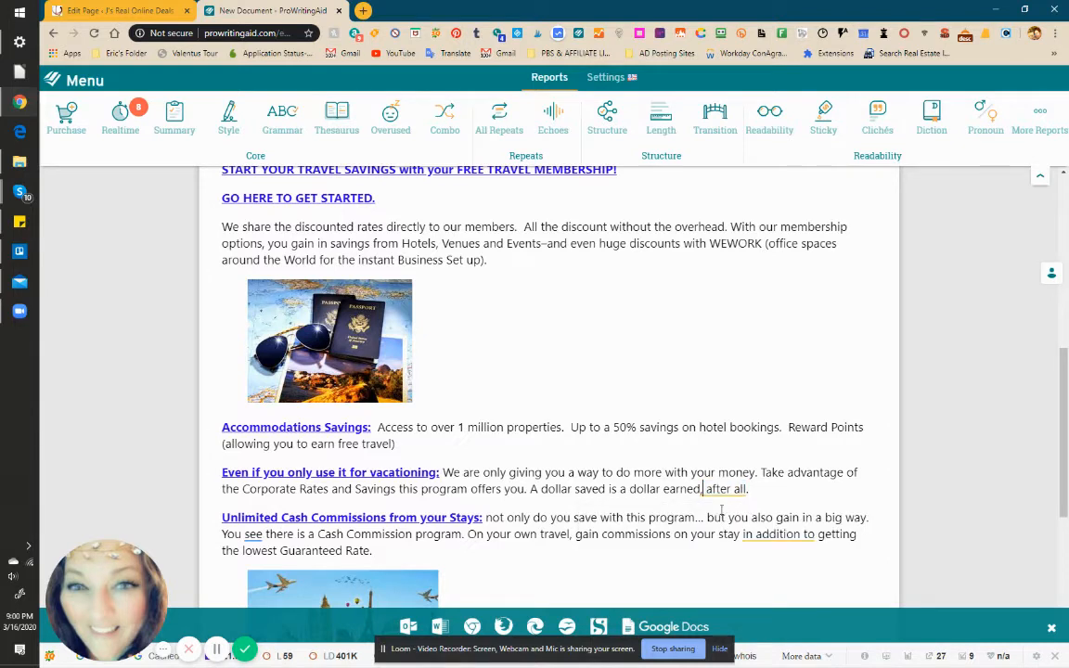
left_click(730, 554)
- In the Unlimited Cash Commissions paragraph, accept "There" in place of "You see, there" and "besides" in place of "in addition to"
scroll(227, 450, "down", 3)
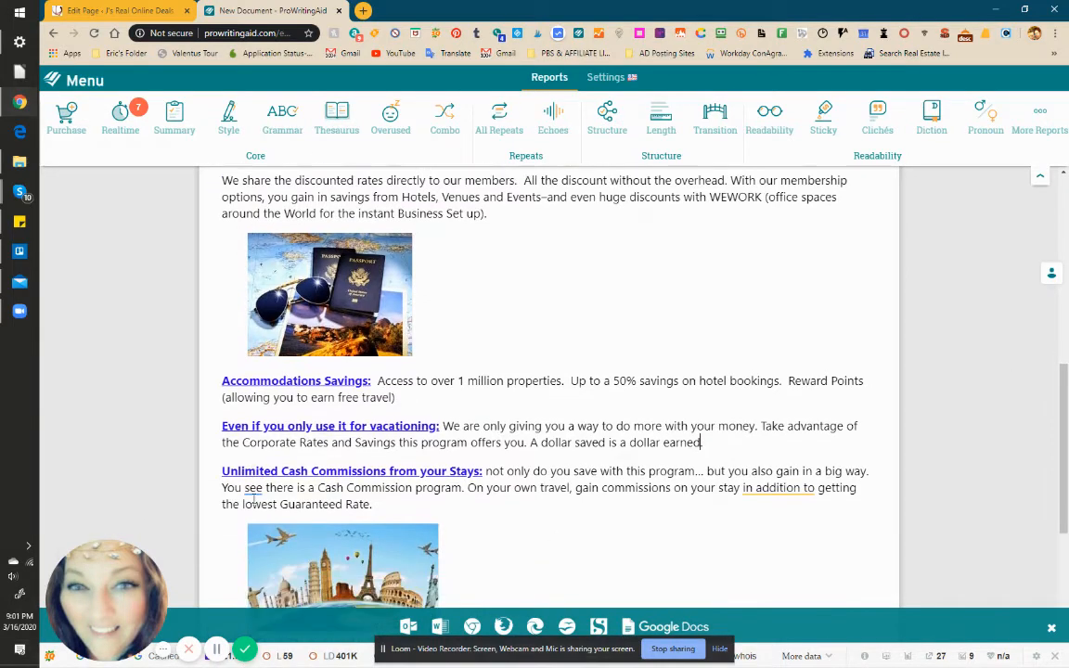
left_click(253, 406)
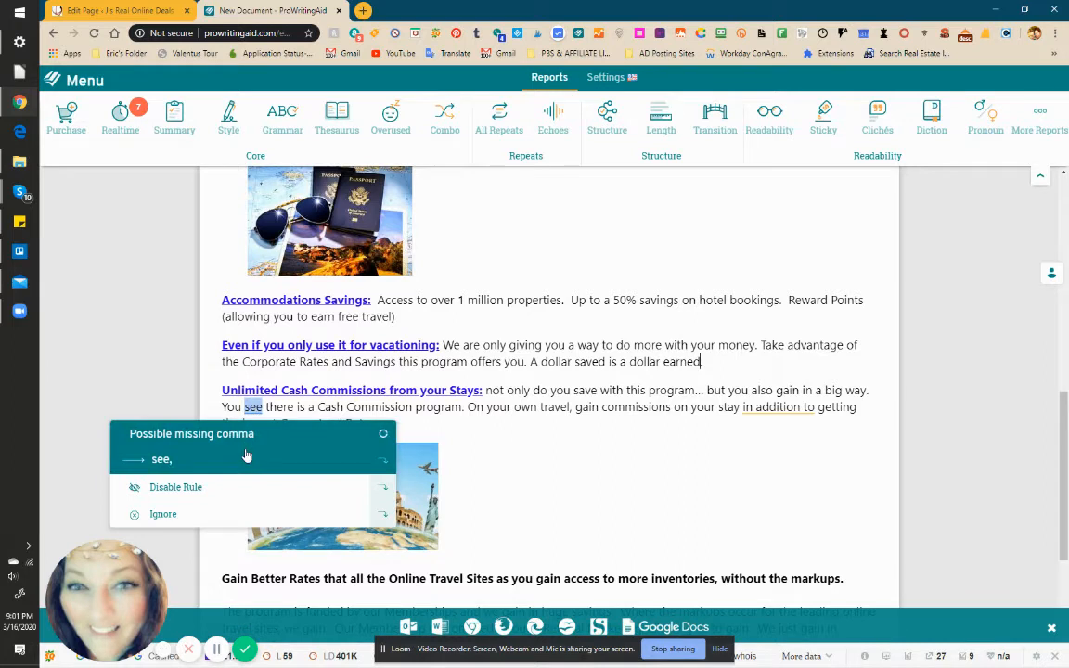
left_click(247, 458)
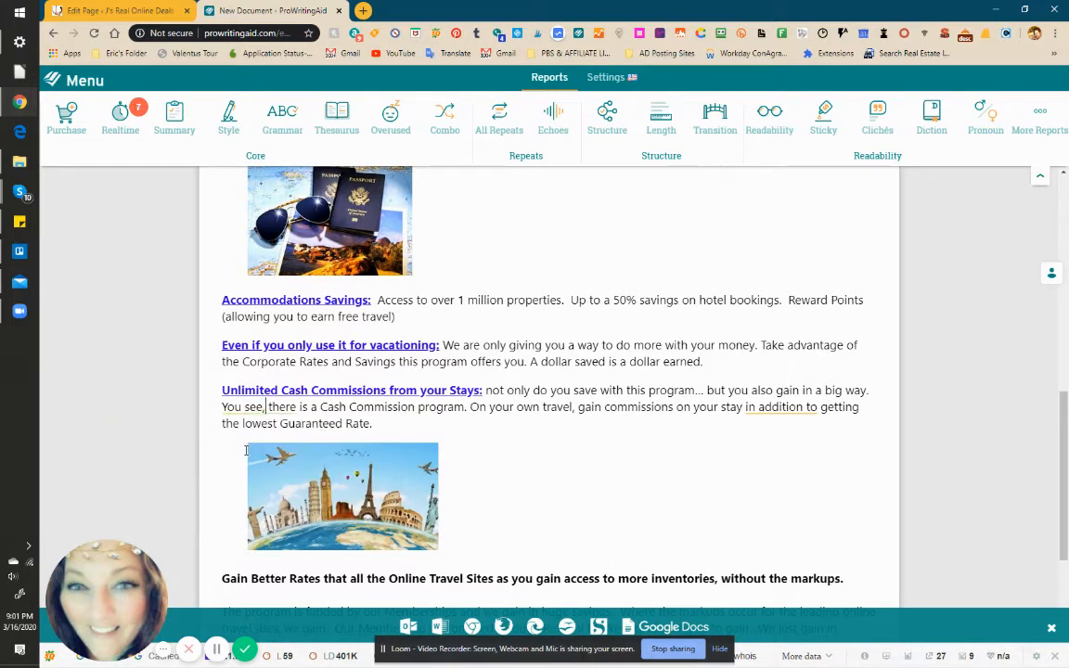
mouse_move(251, 406)
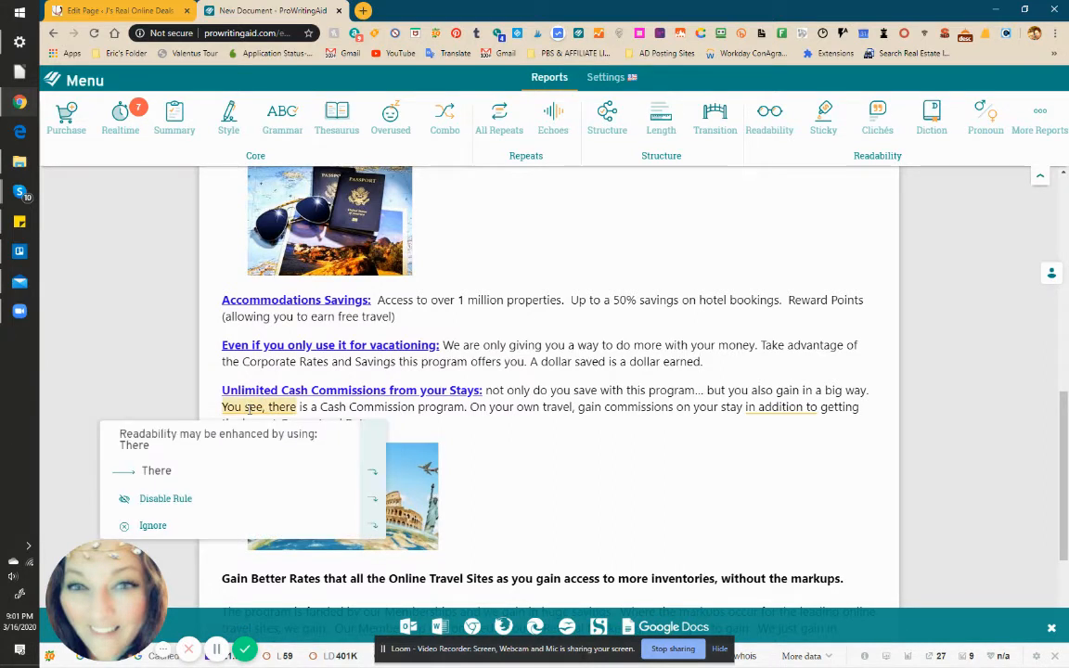
left_click(227, 460)
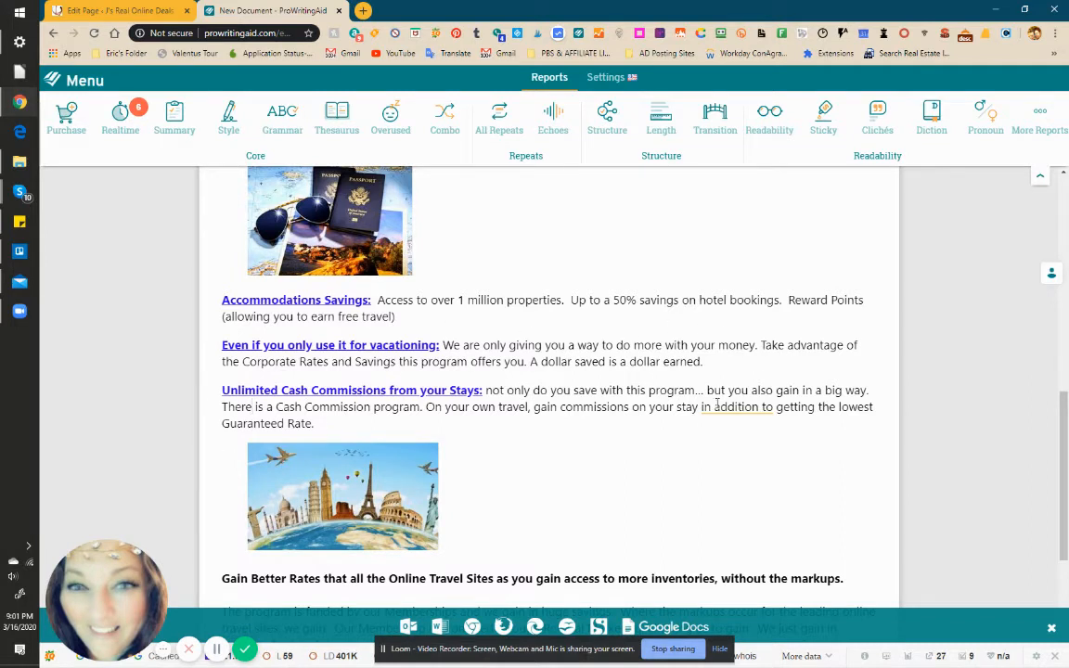
mouse_move(733, 407)
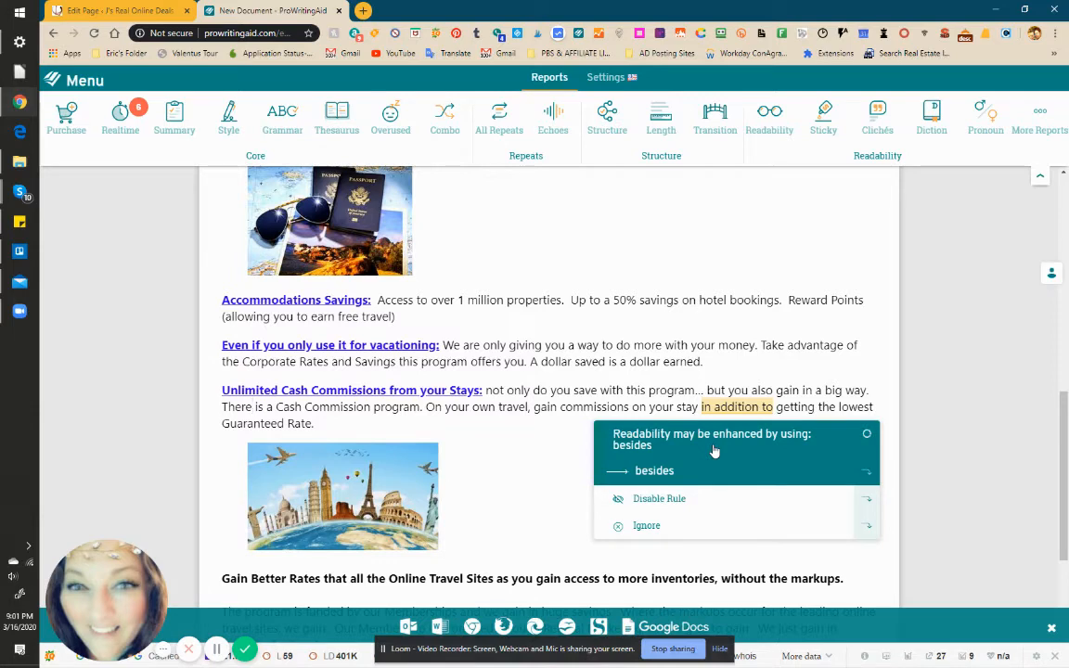
left_click(713, 468)
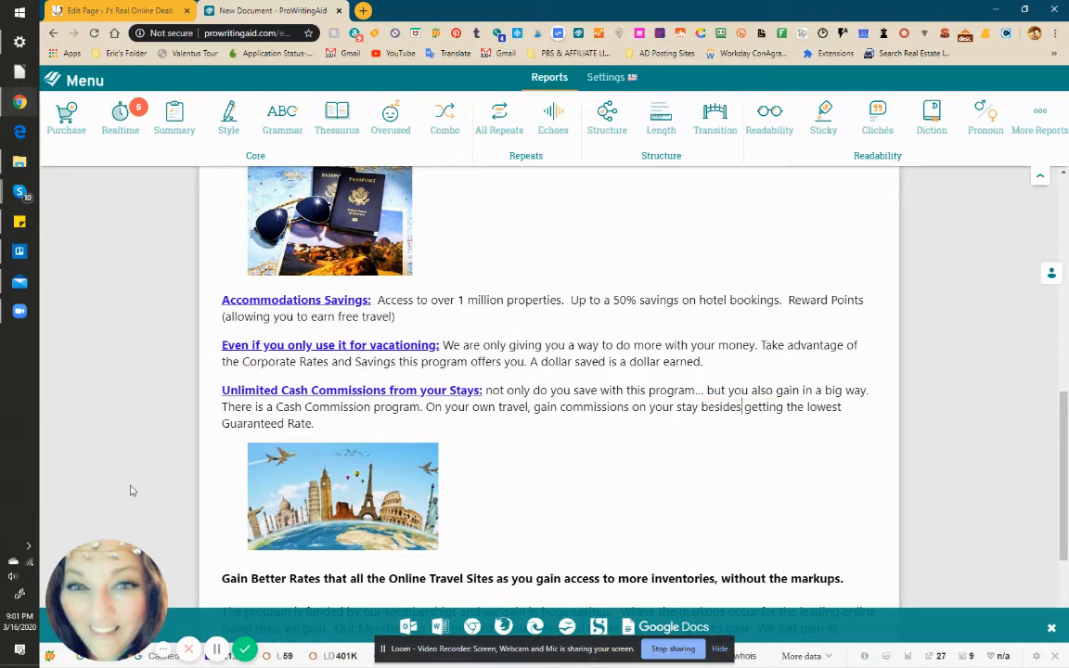
- Replace the passive "Our Membership is promoted" with the suggested "They promote our Membership"
scroll(443, 479, "down", 3)
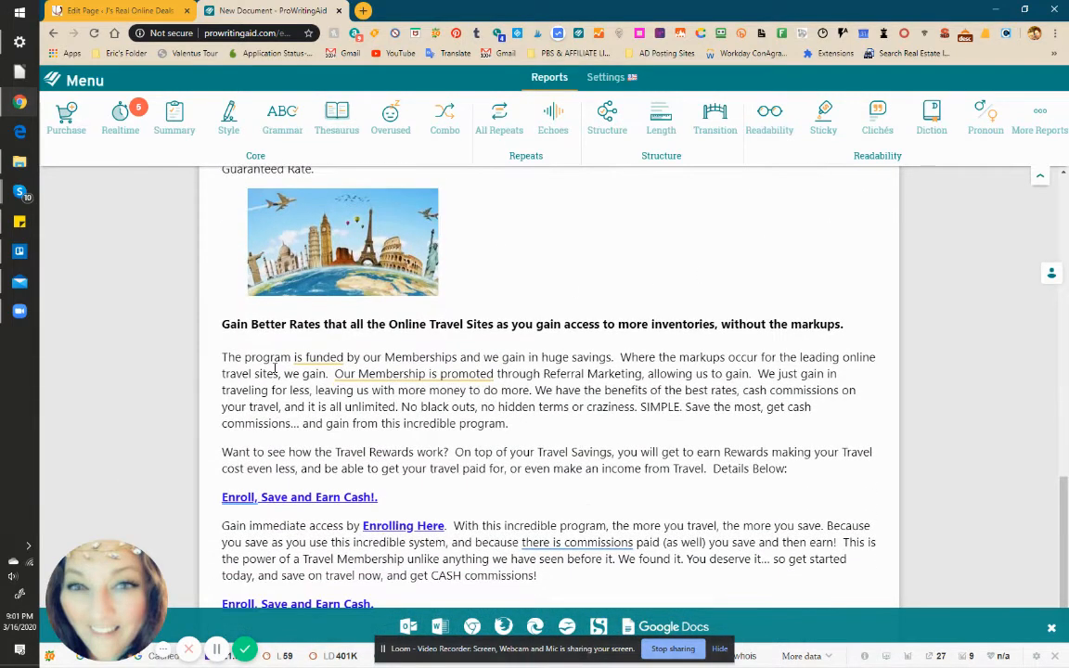
mouse_move(306, 357)
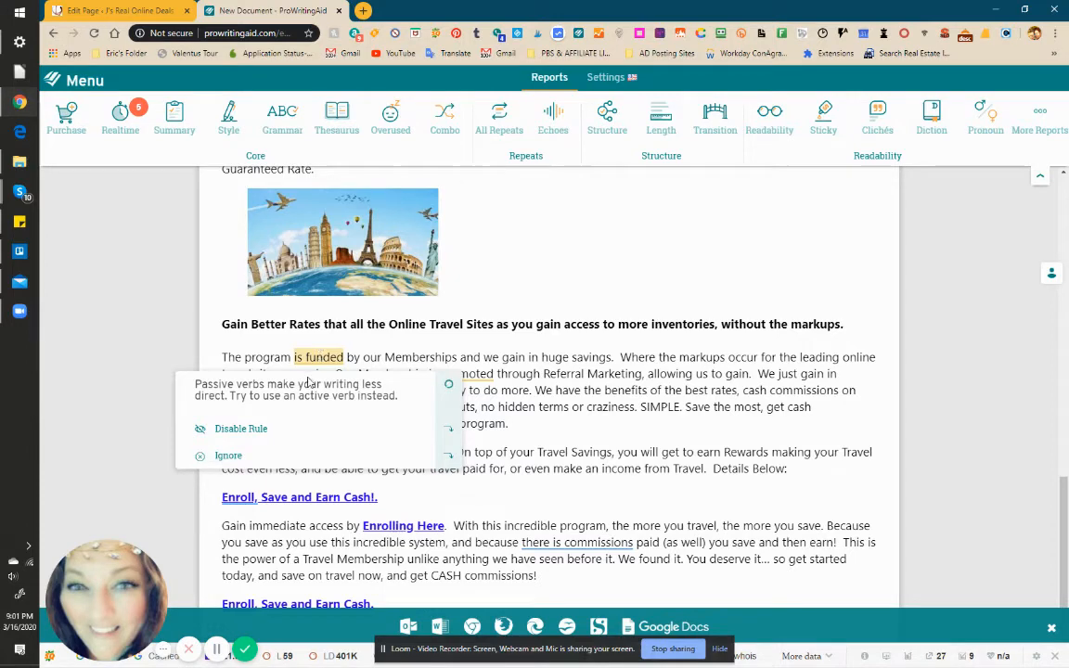
mouse_move(406, 374)
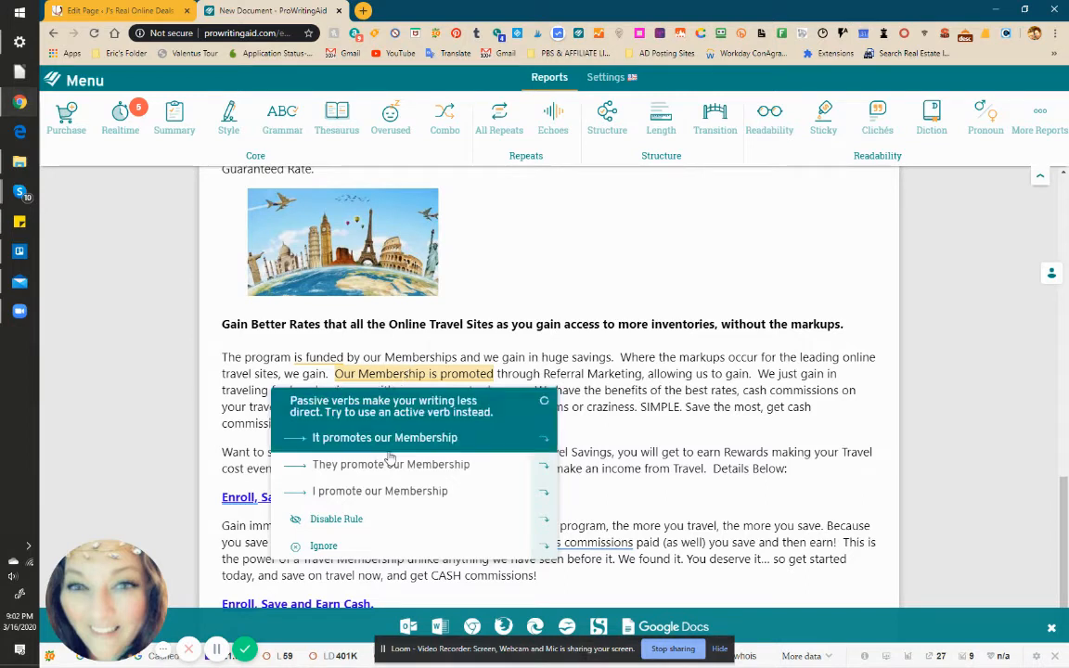
left_click(377, 465)
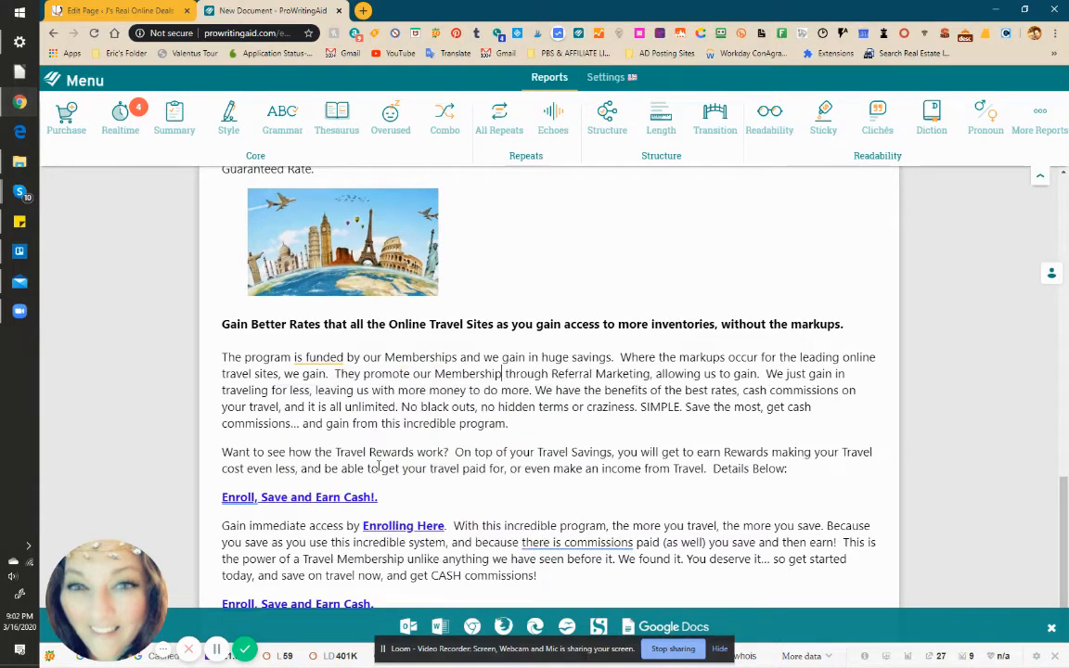
- Change "They" to "We" before "promote our Membership" in the Referral Marketing sentence
left_click(361, 373)
key("BackSpace")
key("BackSpace")
key("BackSpace")
key("BackSpace")
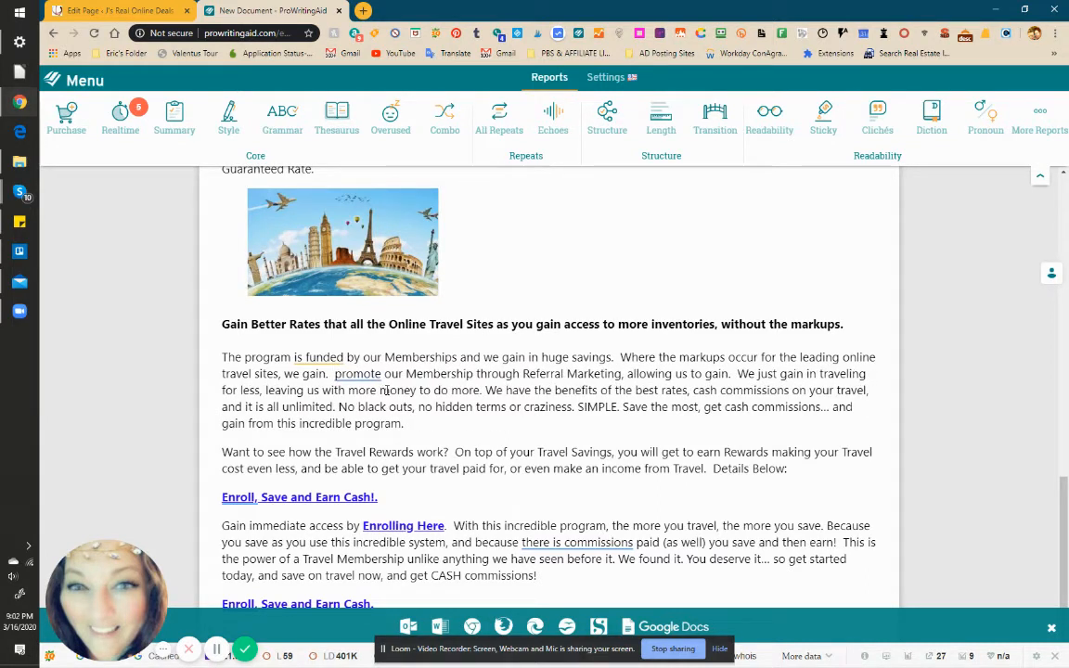
type("wE")
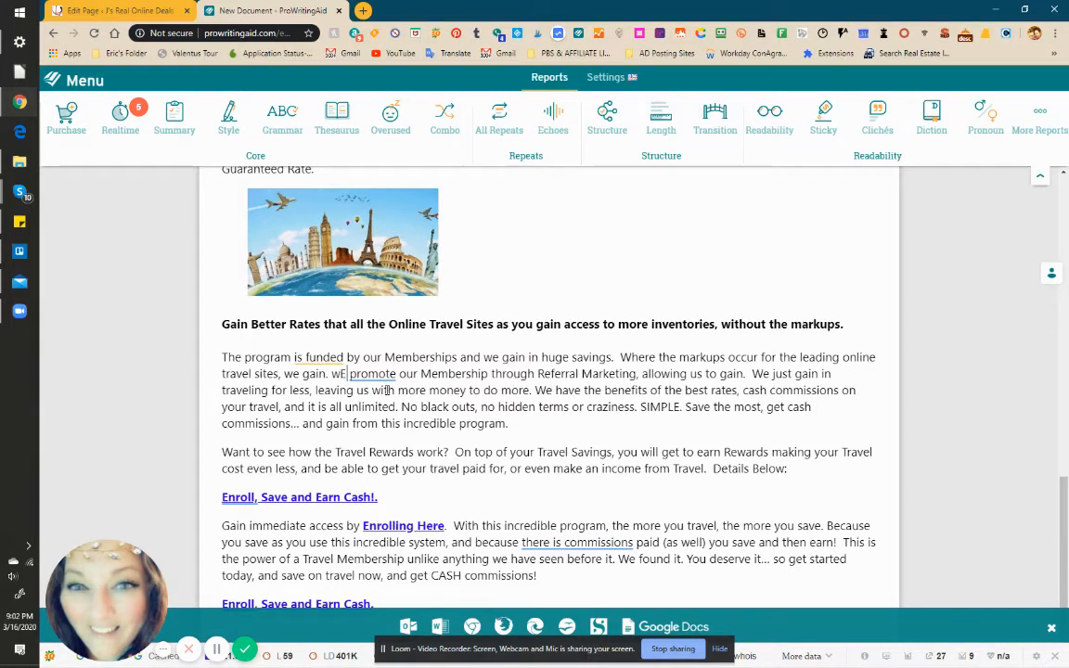
key("BackSpace")
key("BackSpace")
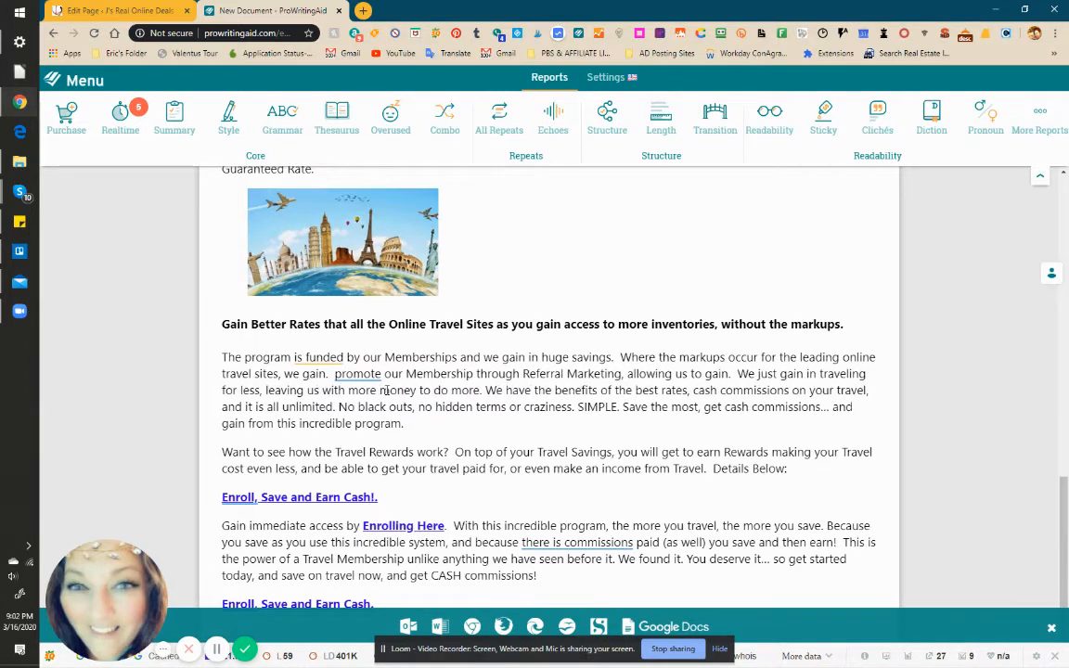
type("We")
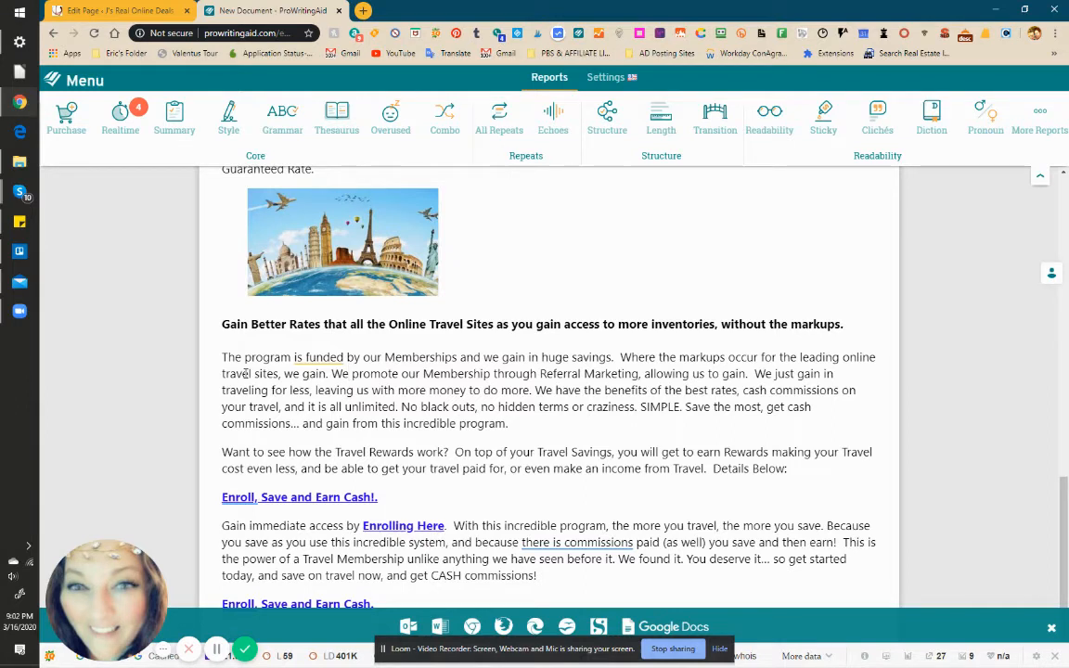
- Try rewording the flagged passive "is funded" as "is collectively funded" in the sentence about the program and Memberships
mouse_move(311, 358)
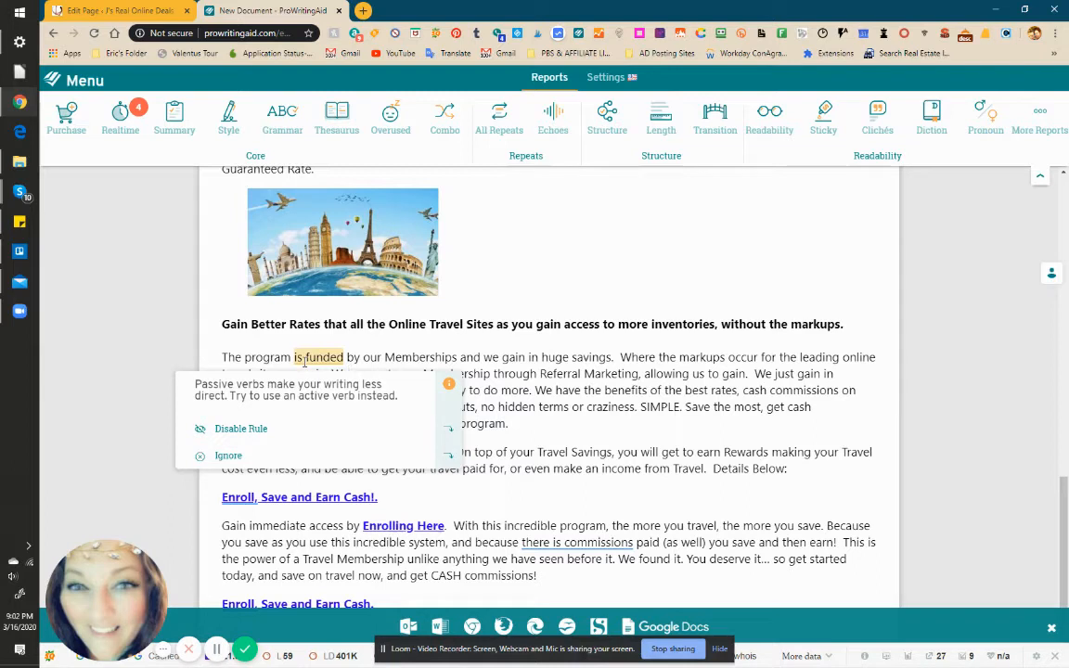
double_click(298, 359)
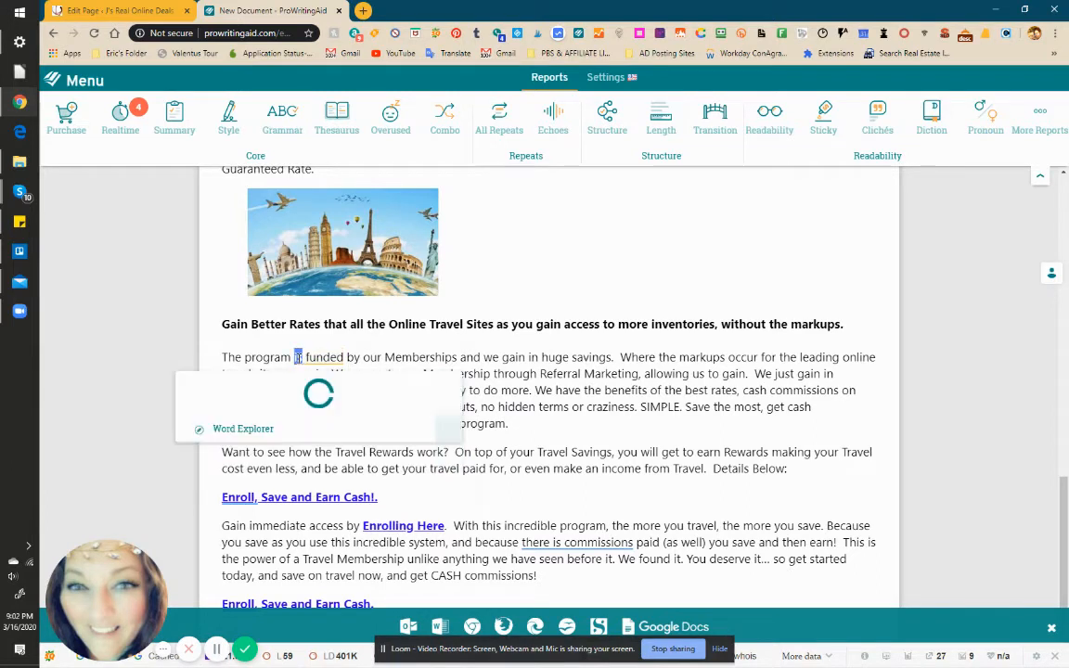
left_click(330, 358)
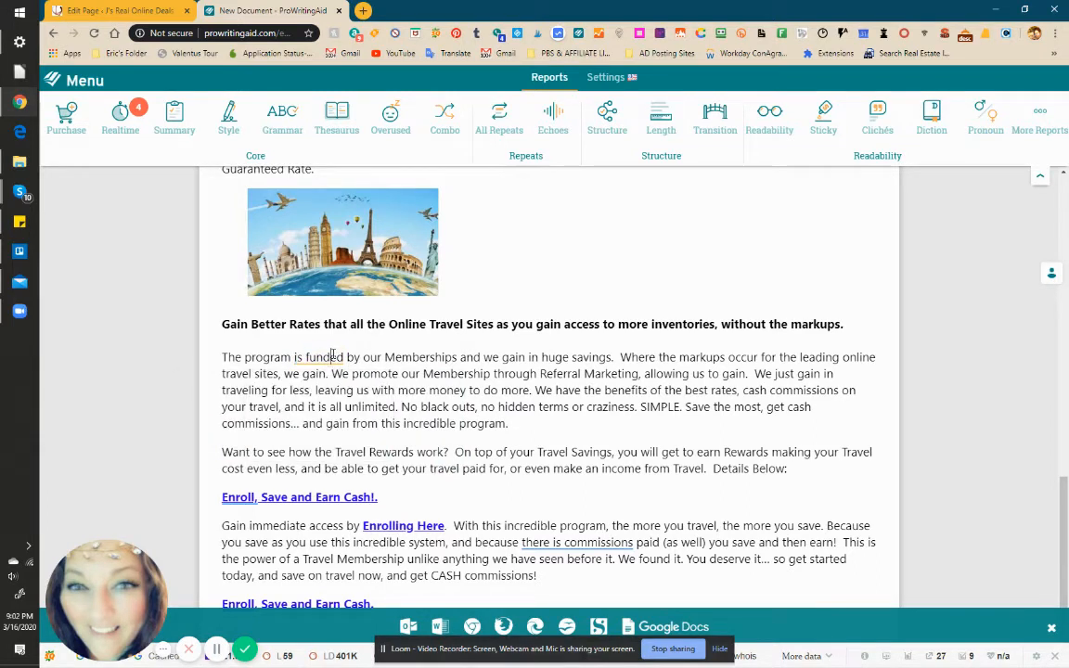
double_click(331, 358)
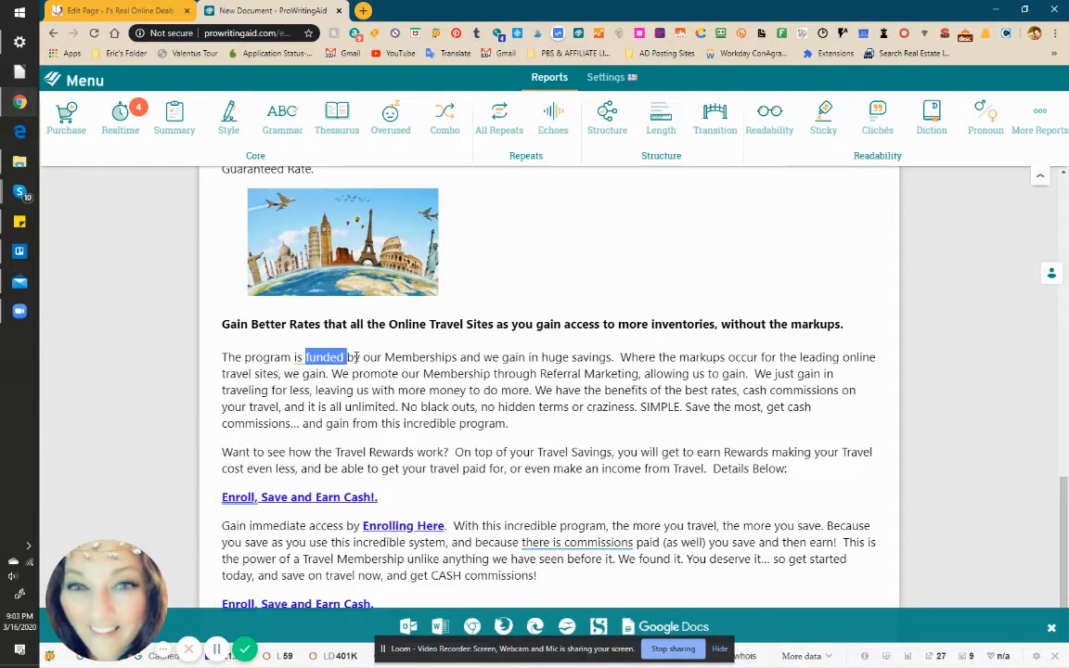
mouse_move(305, 359)
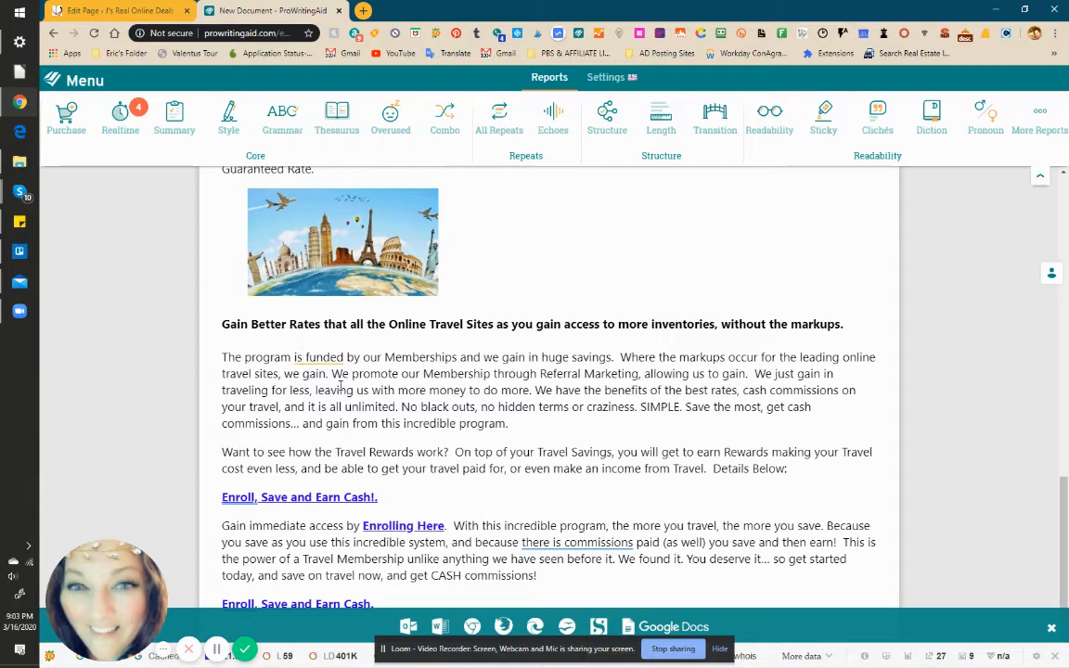
key("BackSpace")
key("BackSpace")
key("BackSpace")
key("BackSpace")
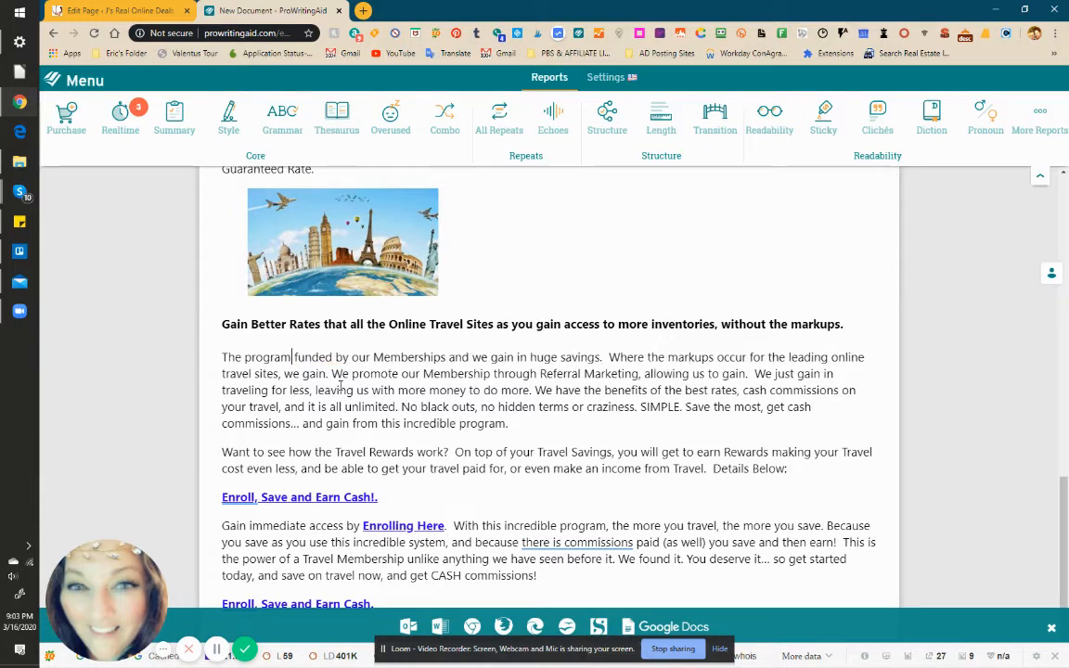
key("BackSpace")
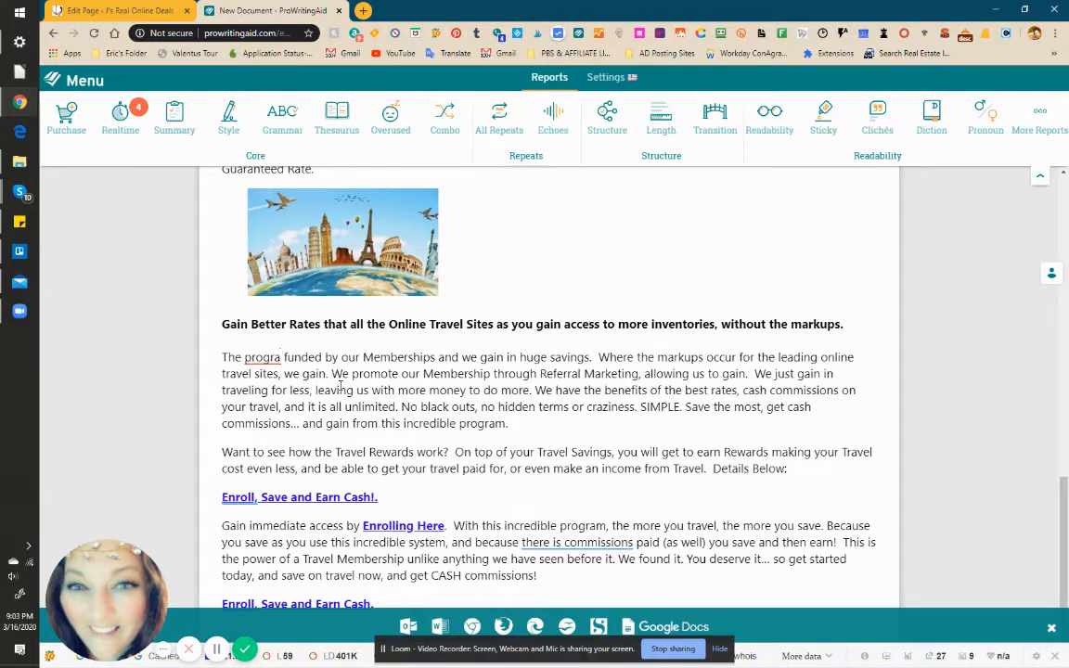
type(".")
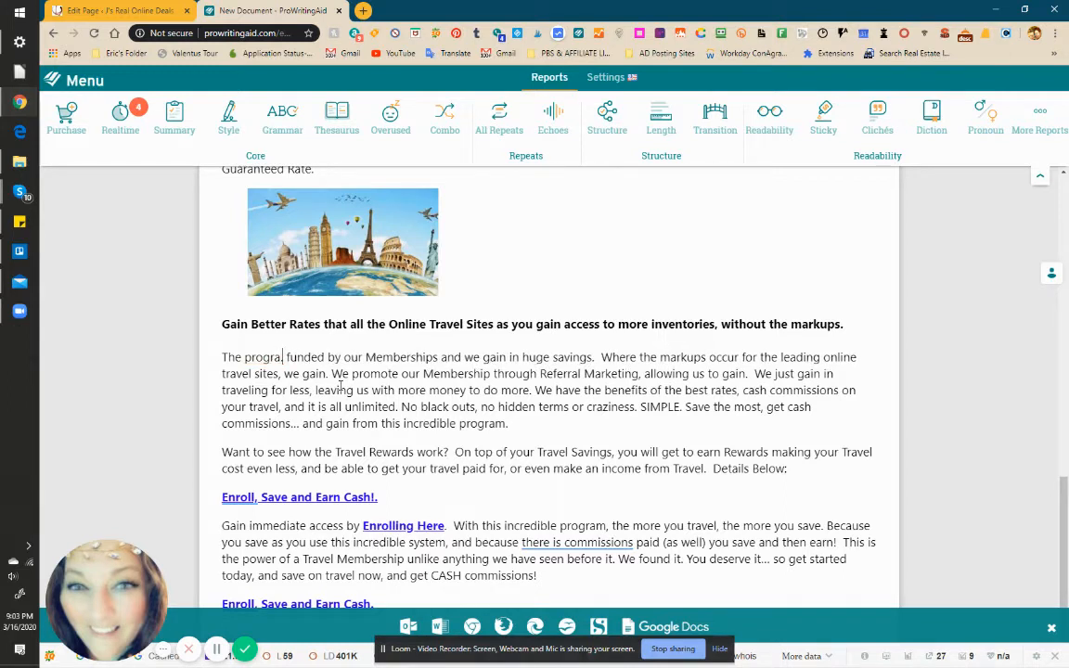
type("m is")
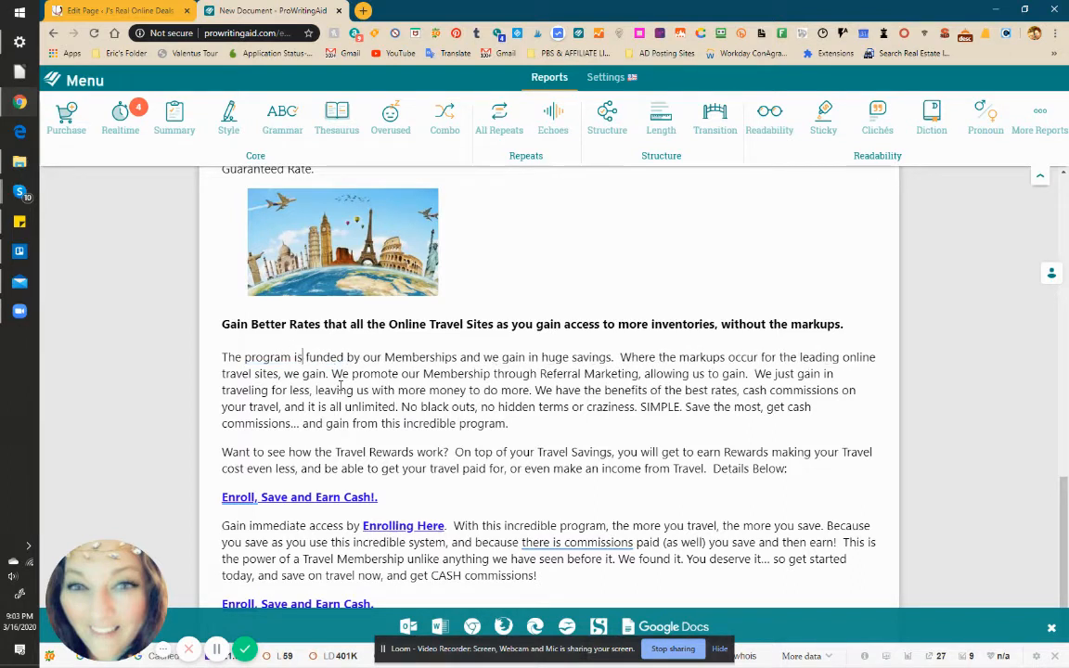
type(" coll")
type("ective")
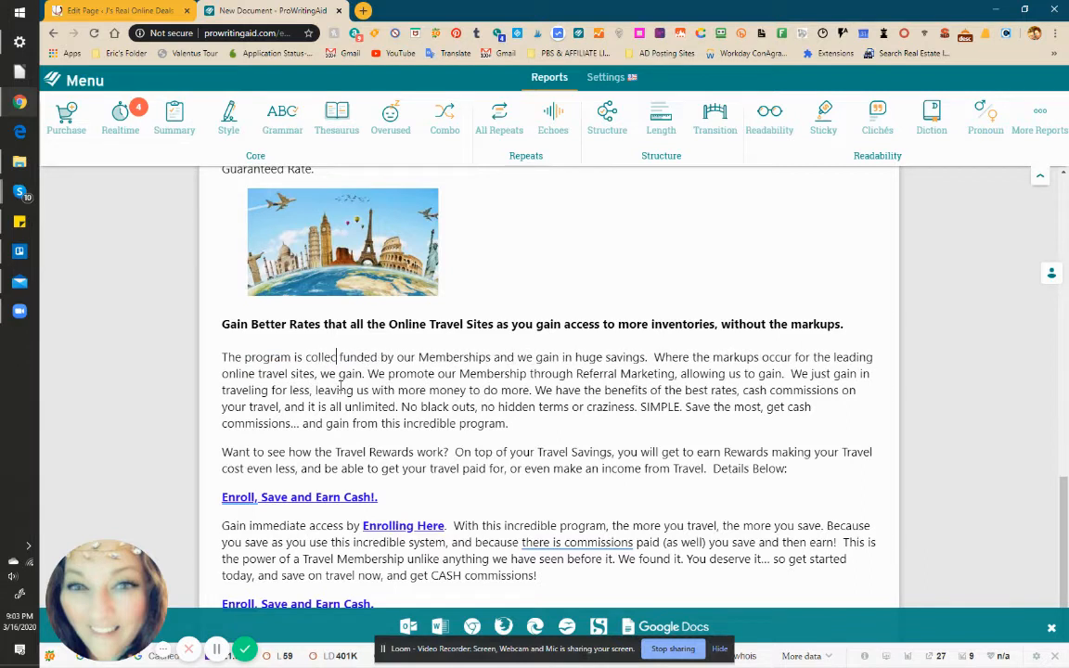
type("ly")
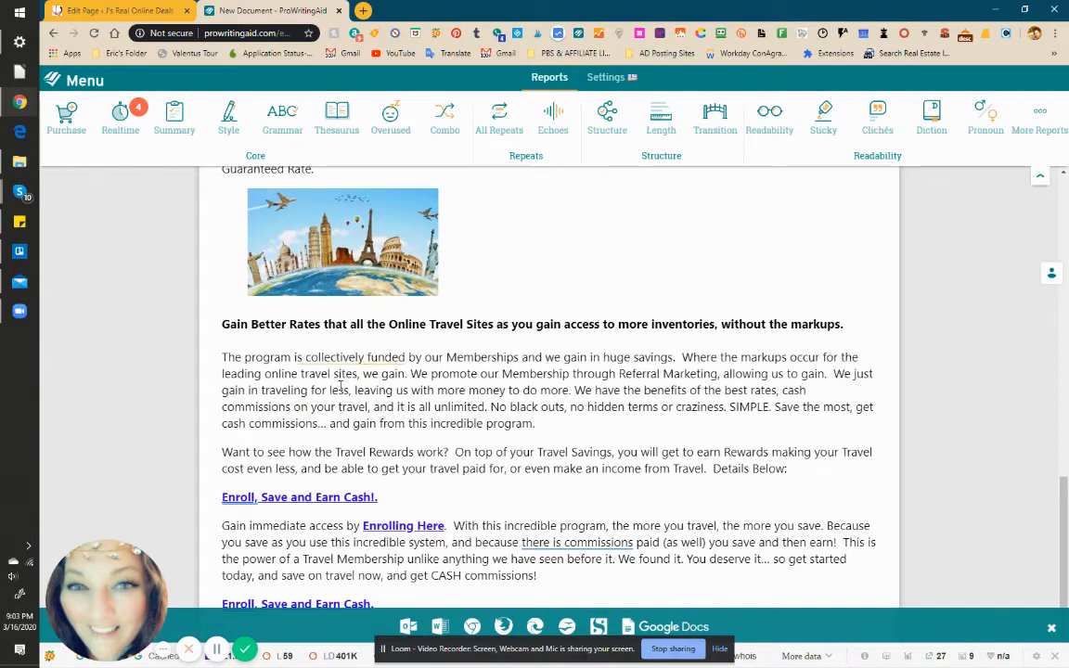
- Reword "The program is collectively funded by our Memberships" as "Our Memberships fund this amazing program" to remove the passive verb
mouse_move(338, 358)
left_click_drag(433, 358, 224, 358)
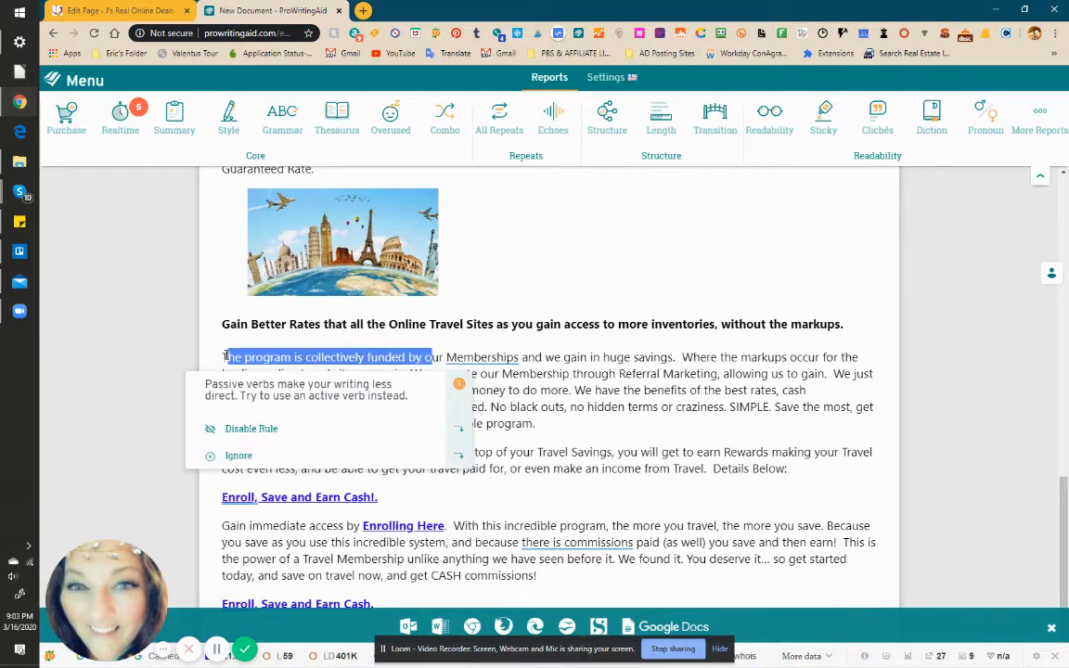
key("BackSpace")
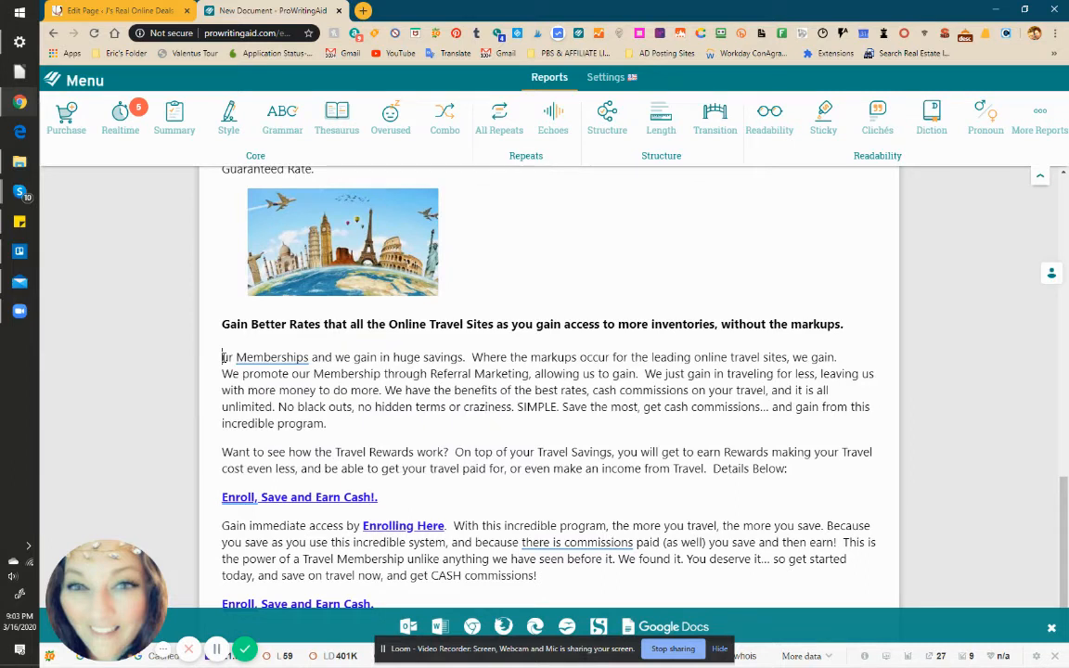
type("O")
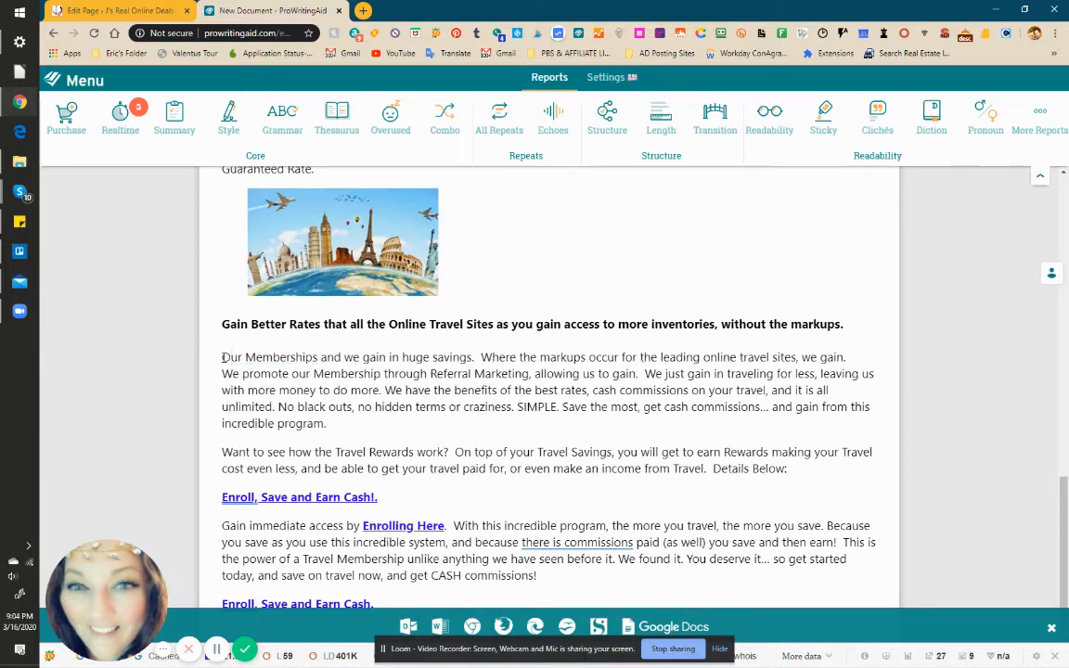
key("Right")
type("fund ")
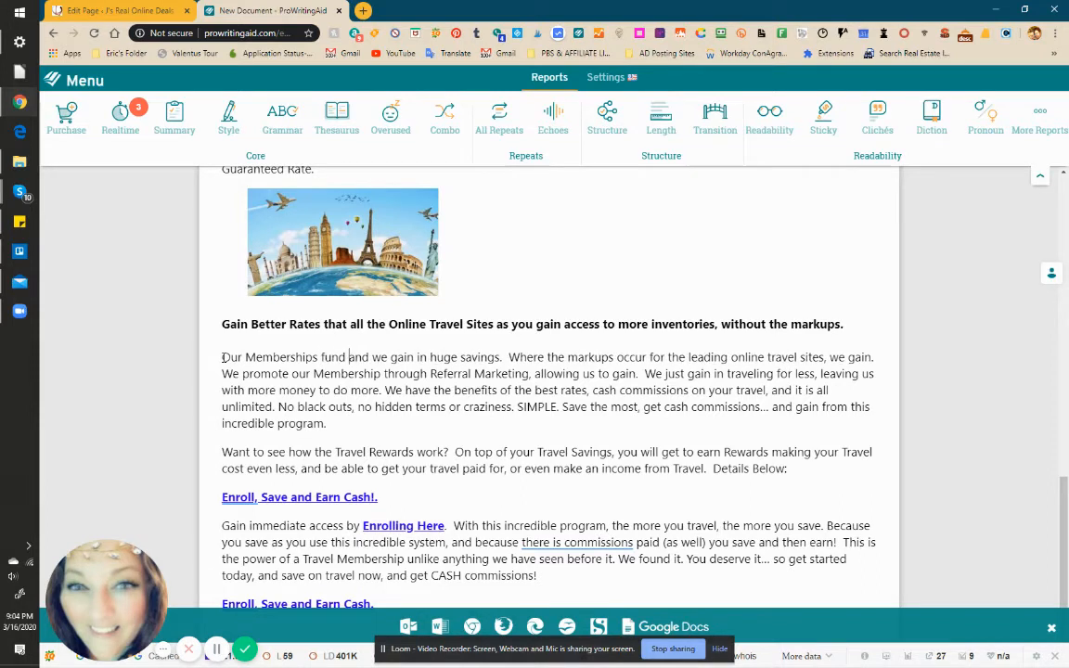
type("this ")
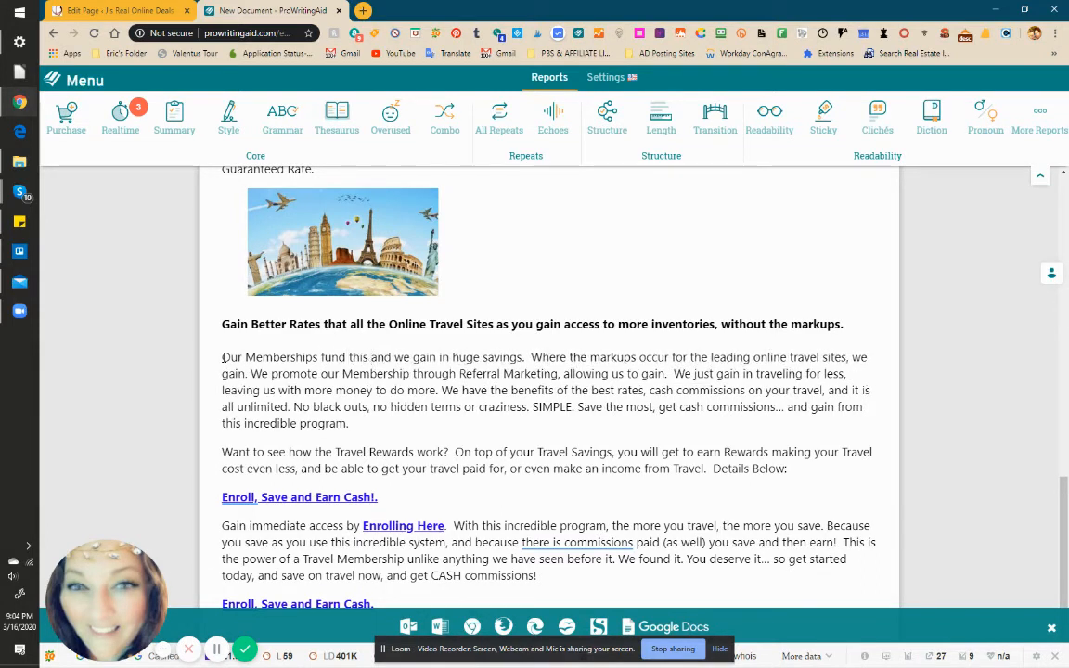
type("amazi")
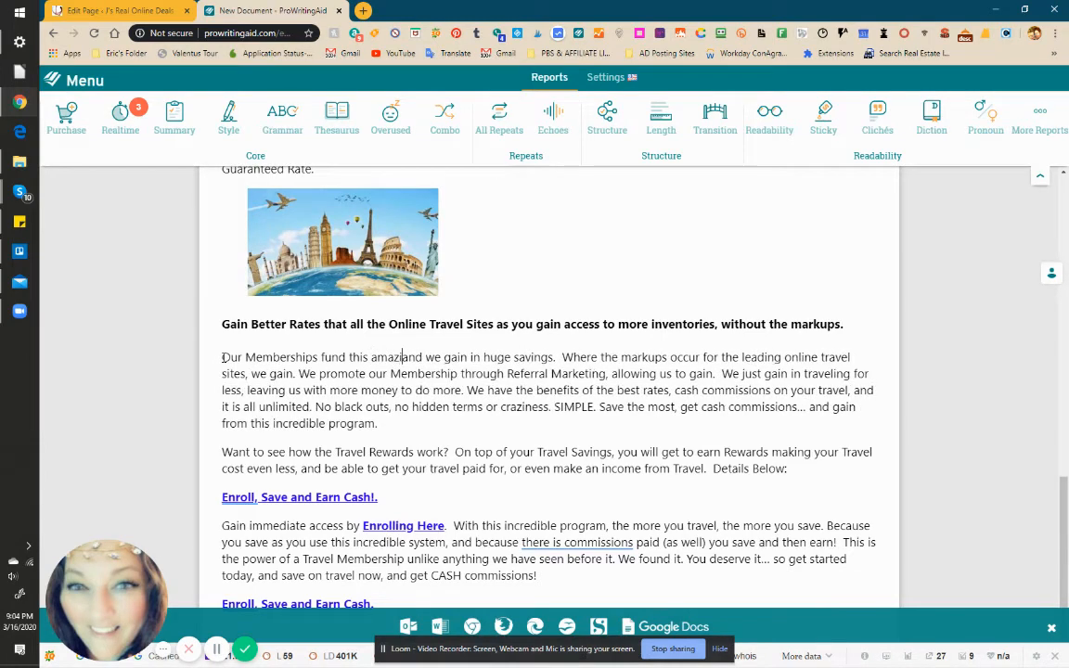
type("ng program")
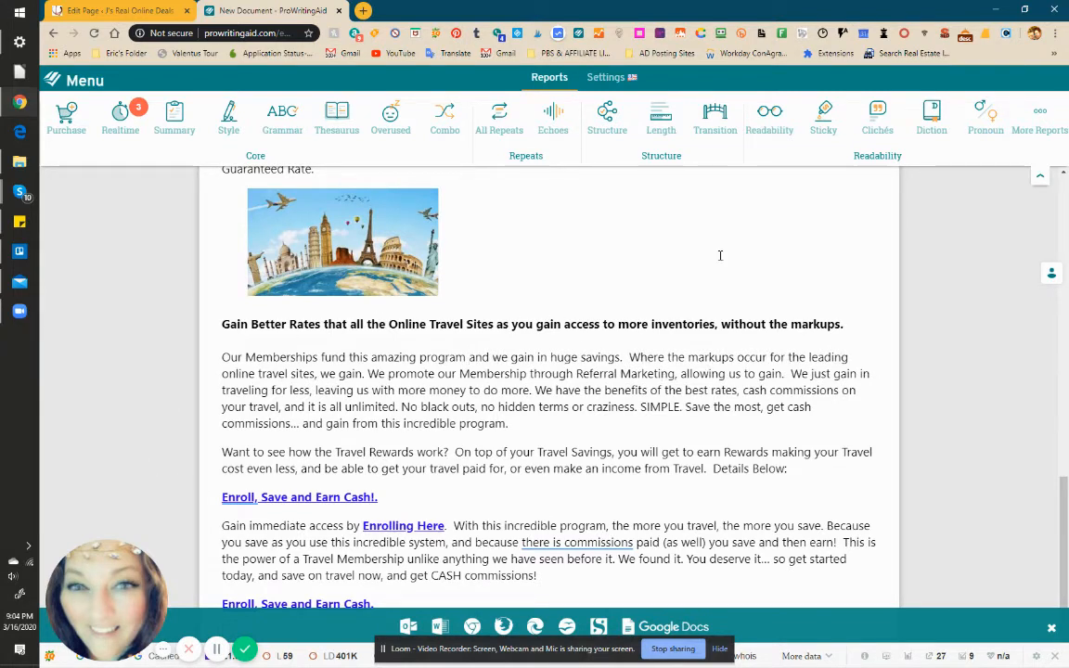
- Show the realtime issue summary and accept removing the comma after "Enroll" in the first "Enroll, Save and Earn Cash!" link
left_click(126, 135)
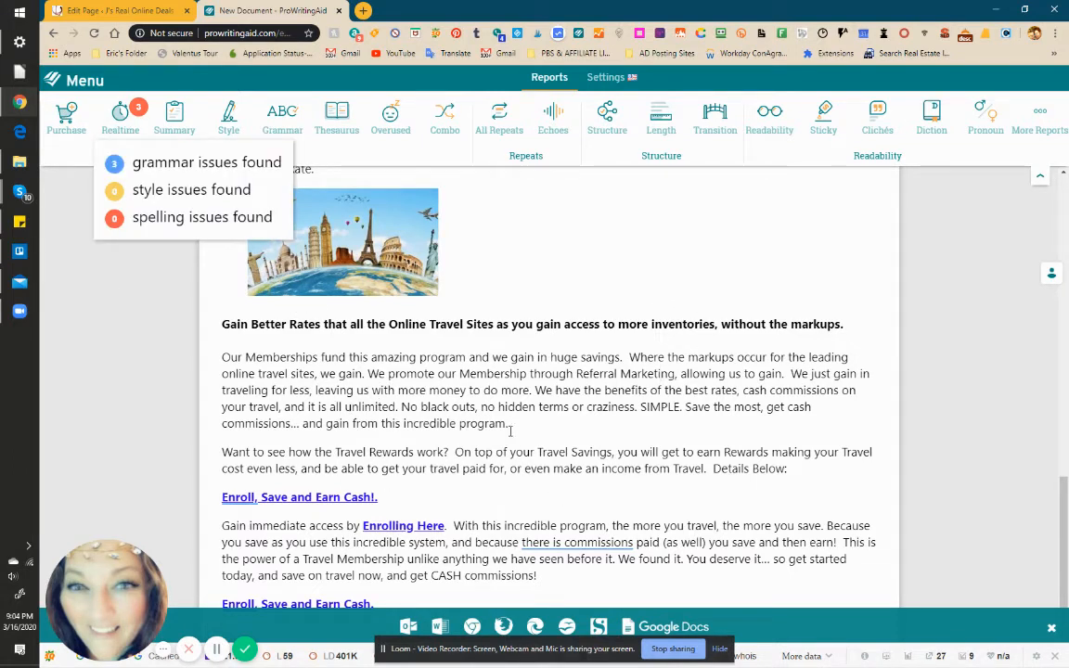
scroll(342, 497, "down", 1)
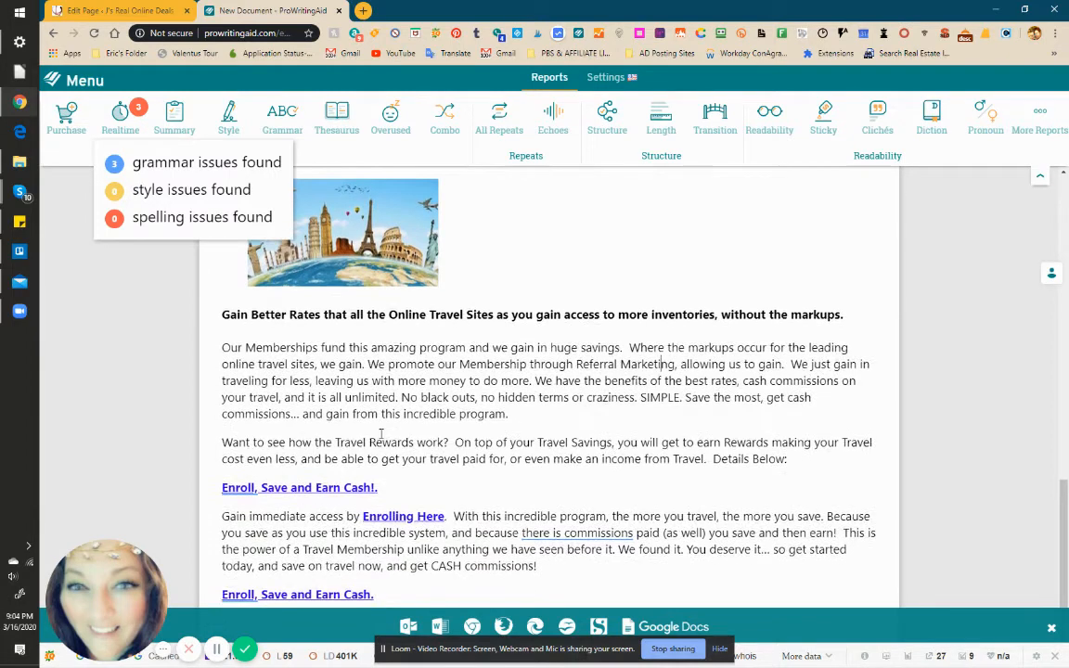
double_click(242, 465)
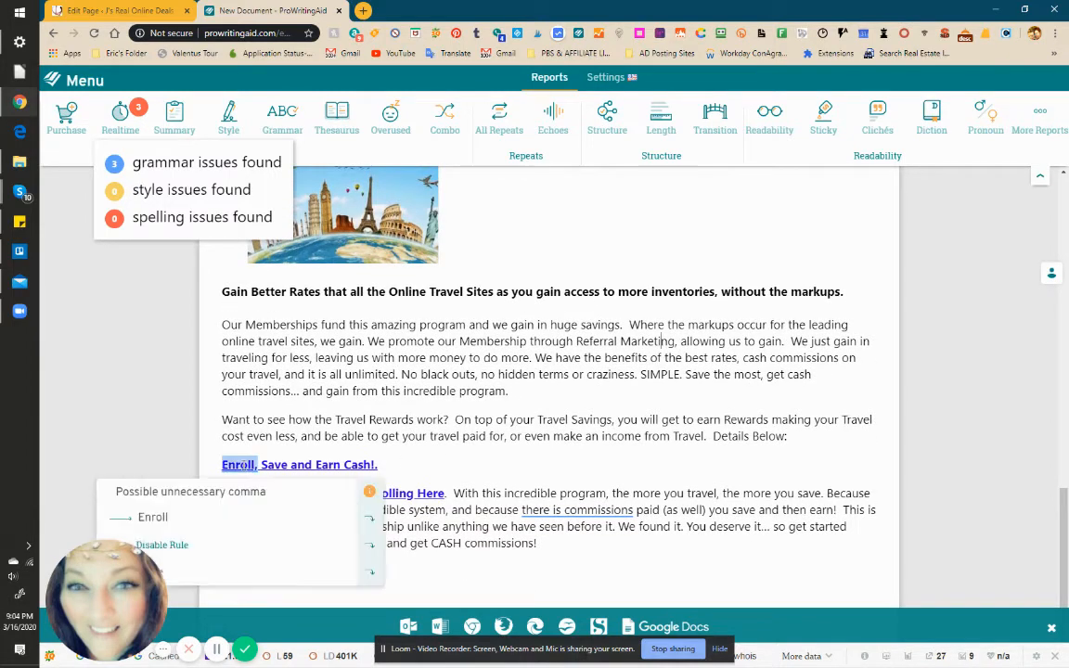
left_click(240, 501)
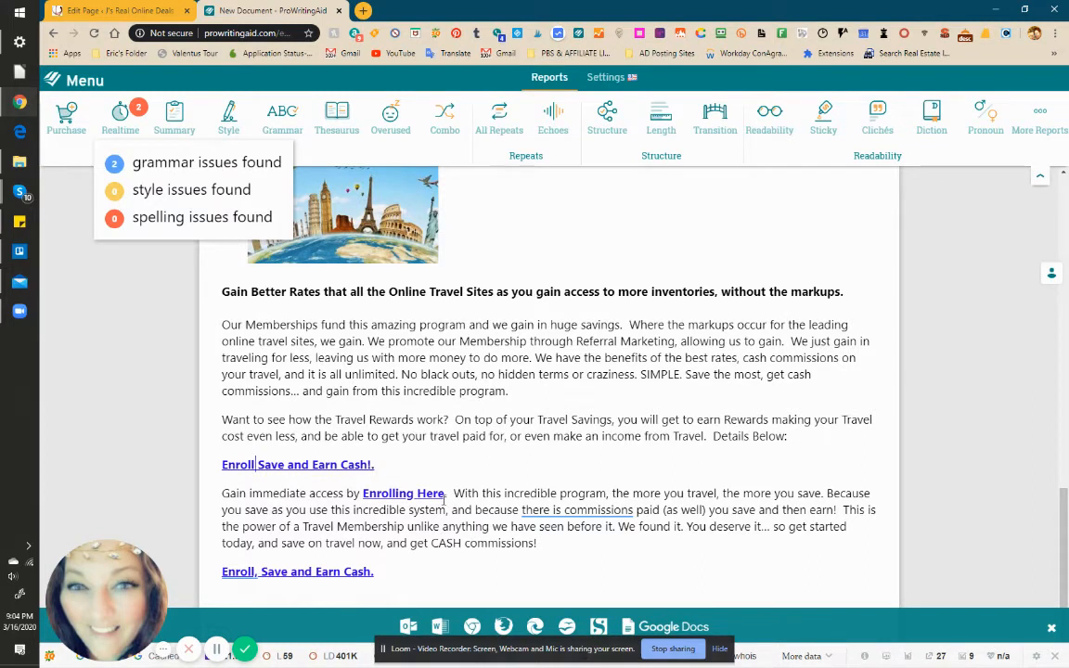
- Accept "there are commissions" in the closing paragraph and remove the comma after "Enroll" in the final link
mouse_move(563, 509)
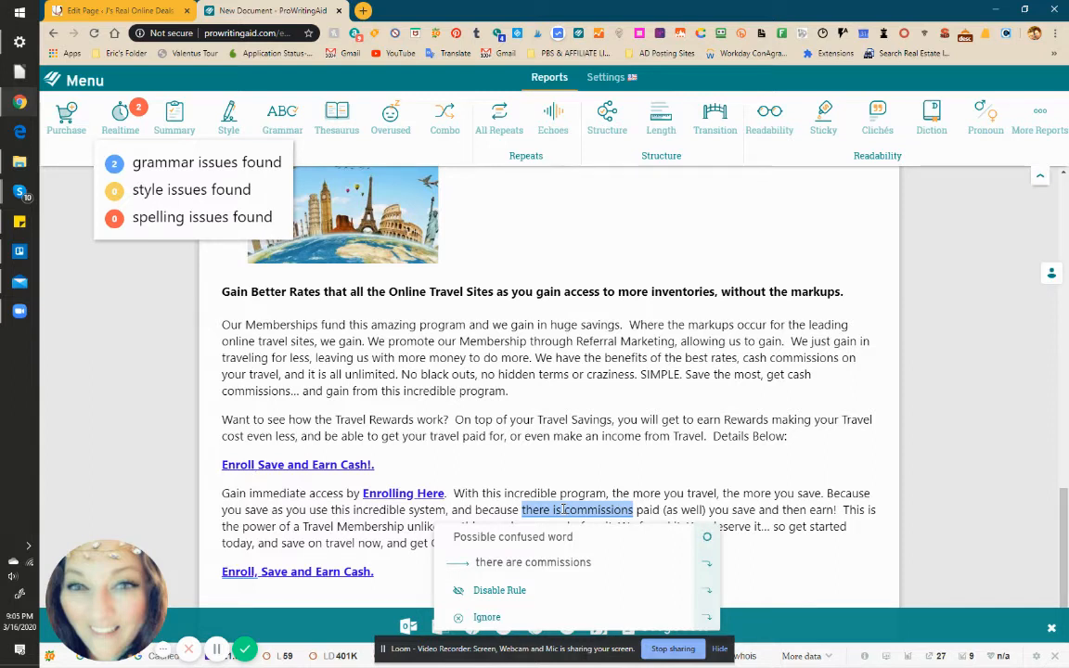
left_click(533, 563)
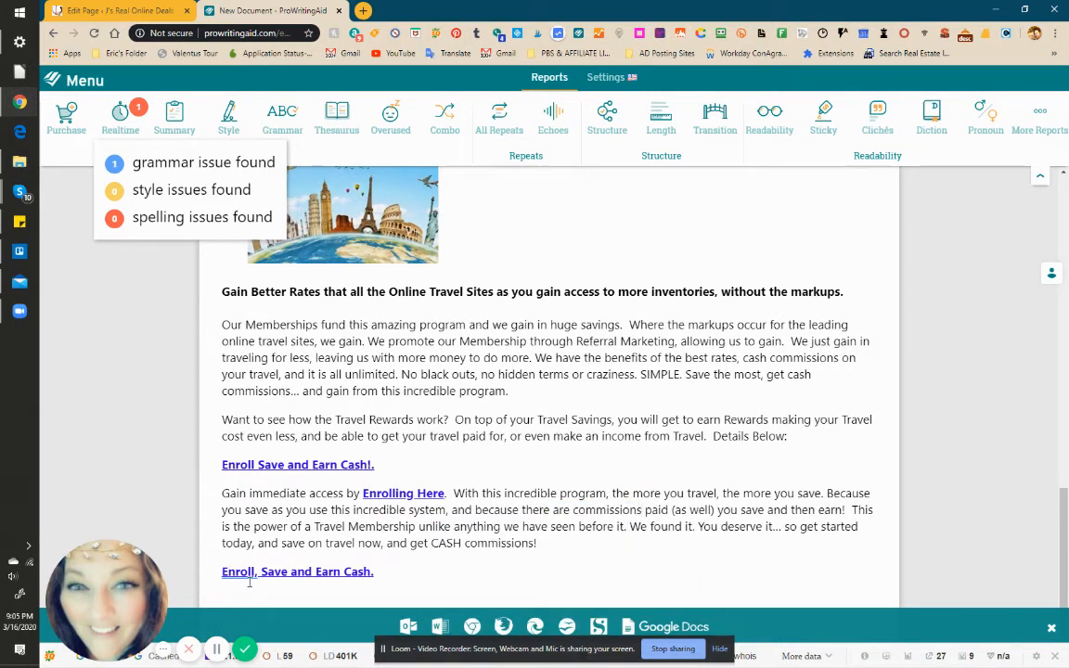
mouse_move(247, 572)
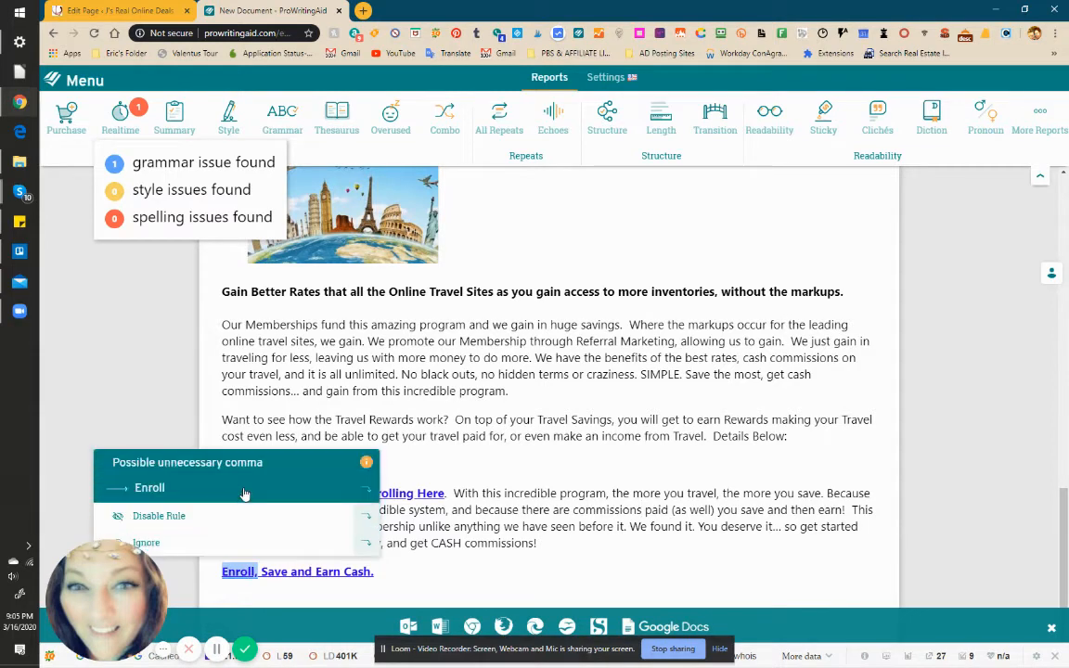
left_click(185, 488)
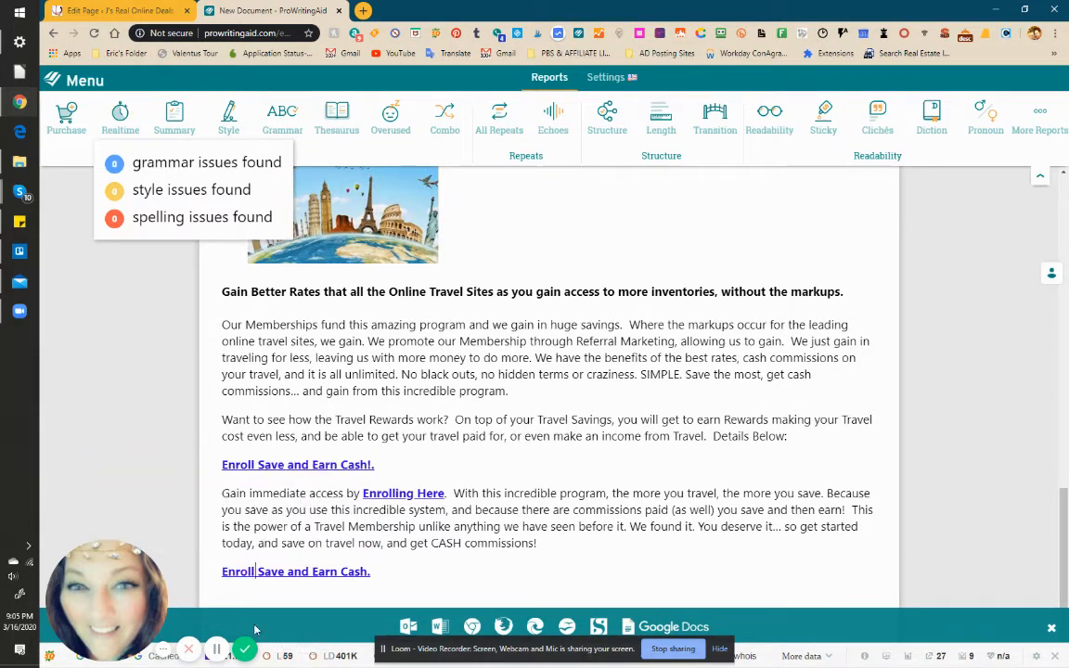
- Switch realtime checking off and on again to review the issue summary for the whole text
scroll(533, 351, "up", 1)
scroll(532, 350, "up", 5)
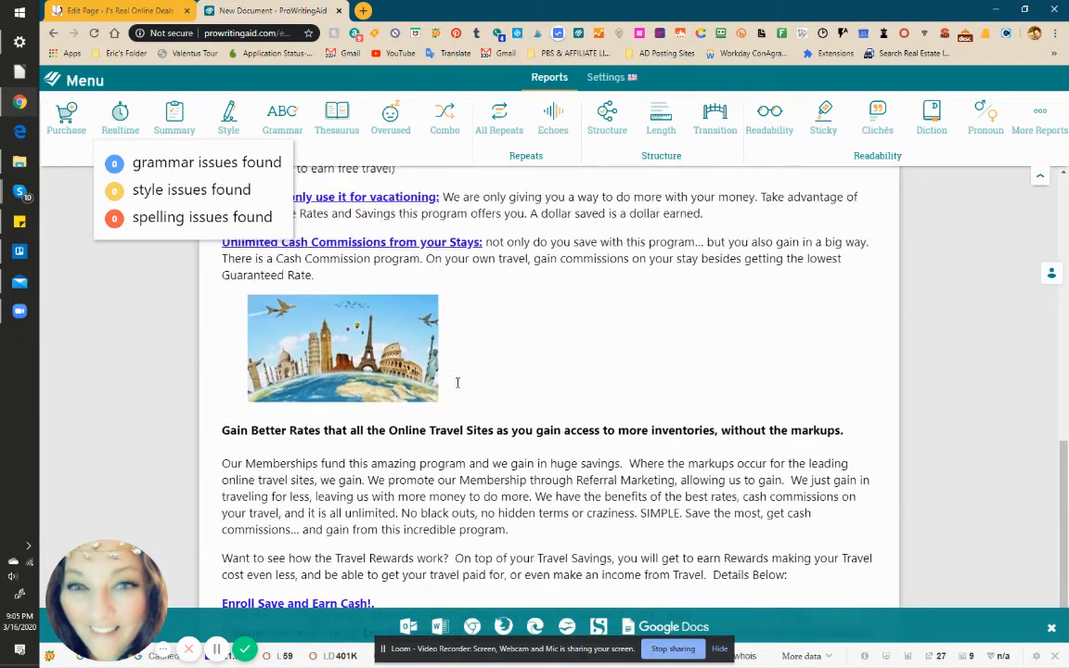
left_click(123, 113)
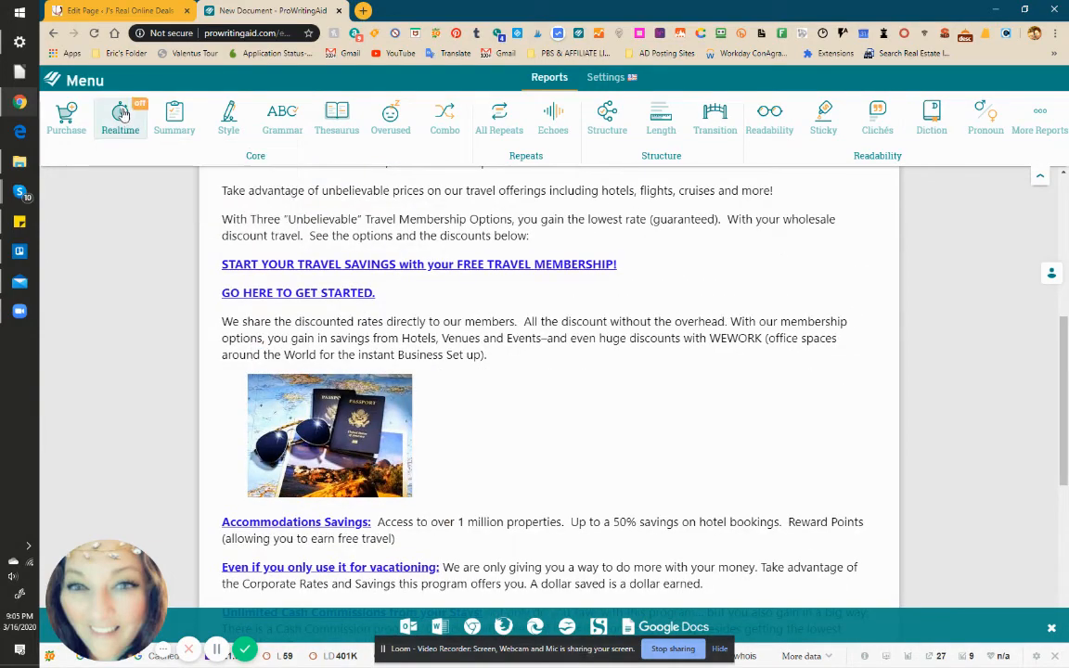
left_click(124, 113)
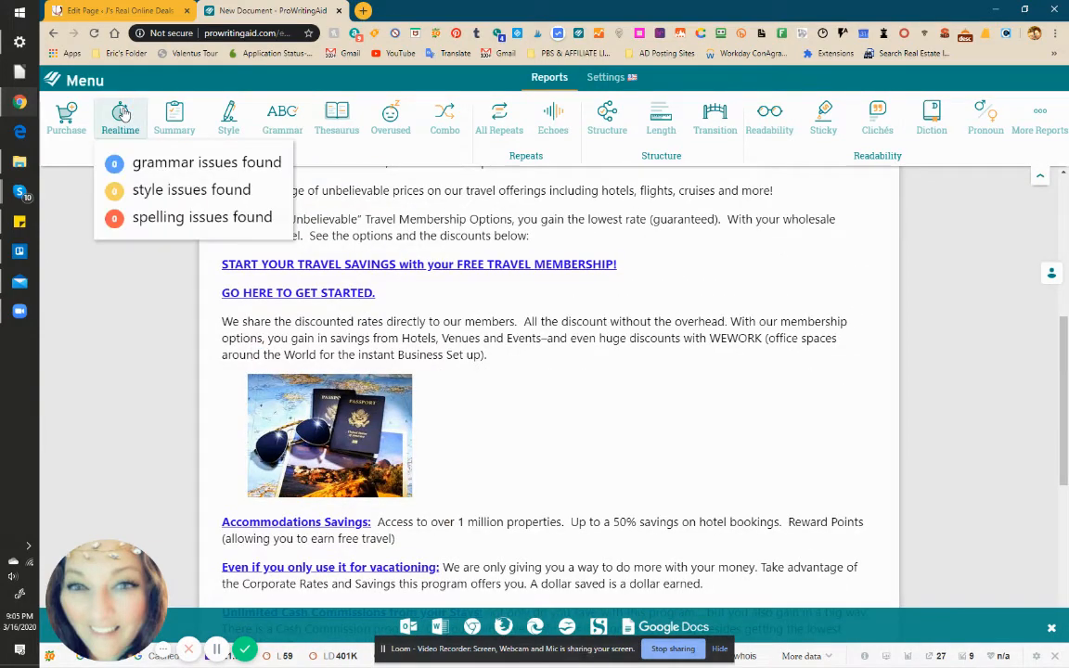
scroll(352, 335, "up", 4)
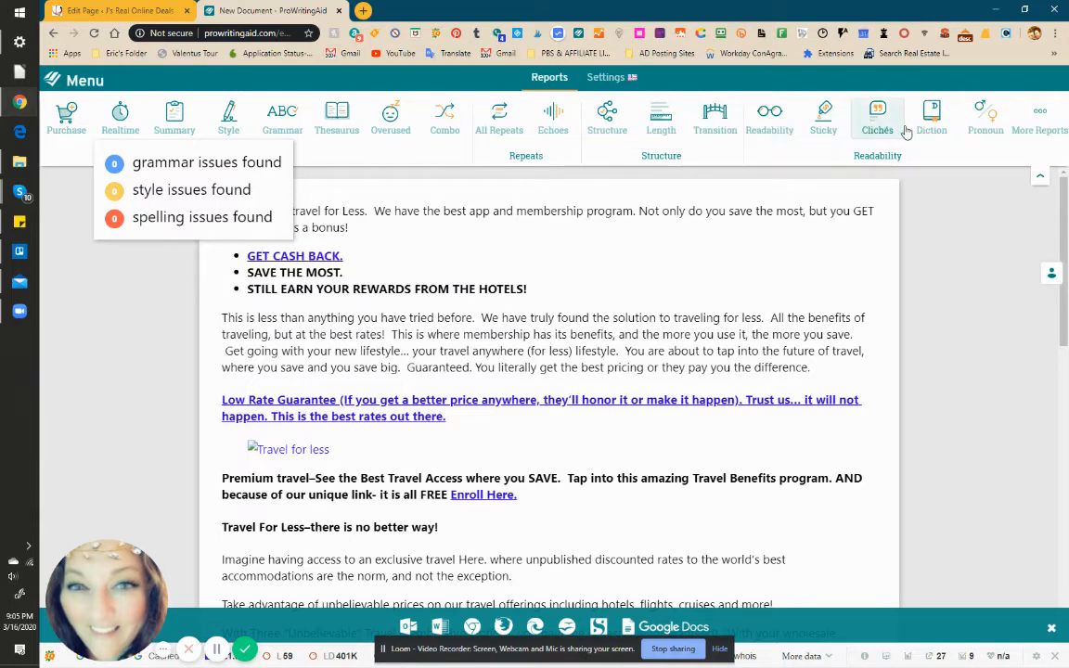
- Run the Clichés report and the Sticky Sentences check, and view the explanation for the flagged "Not only do you save the most" sentence
left_click(877, 113)
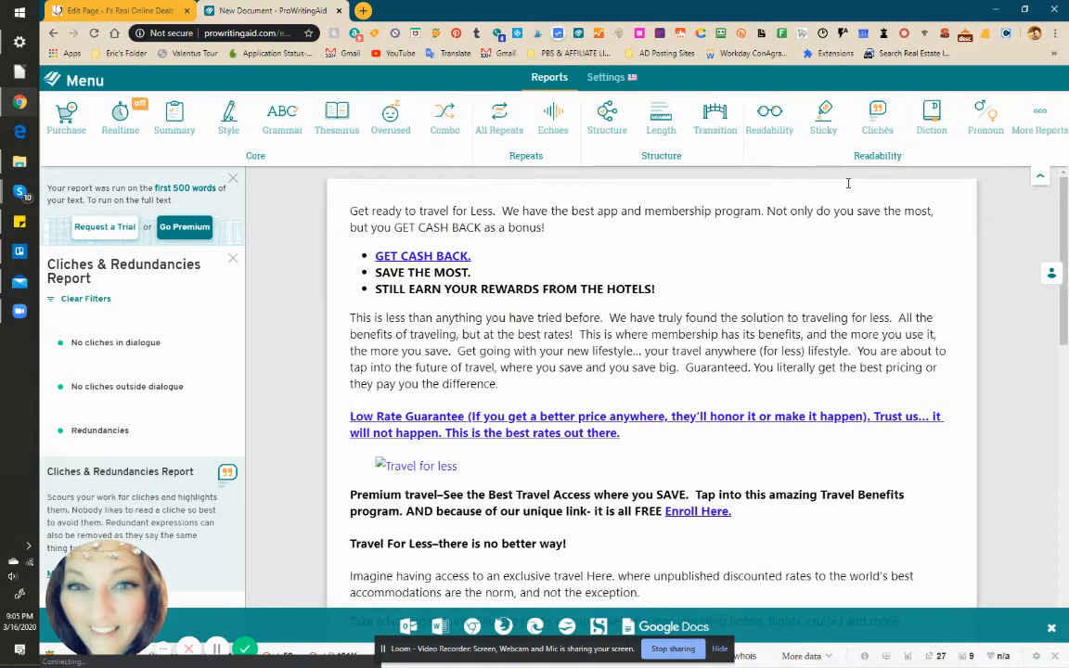
left_click(818, 121)
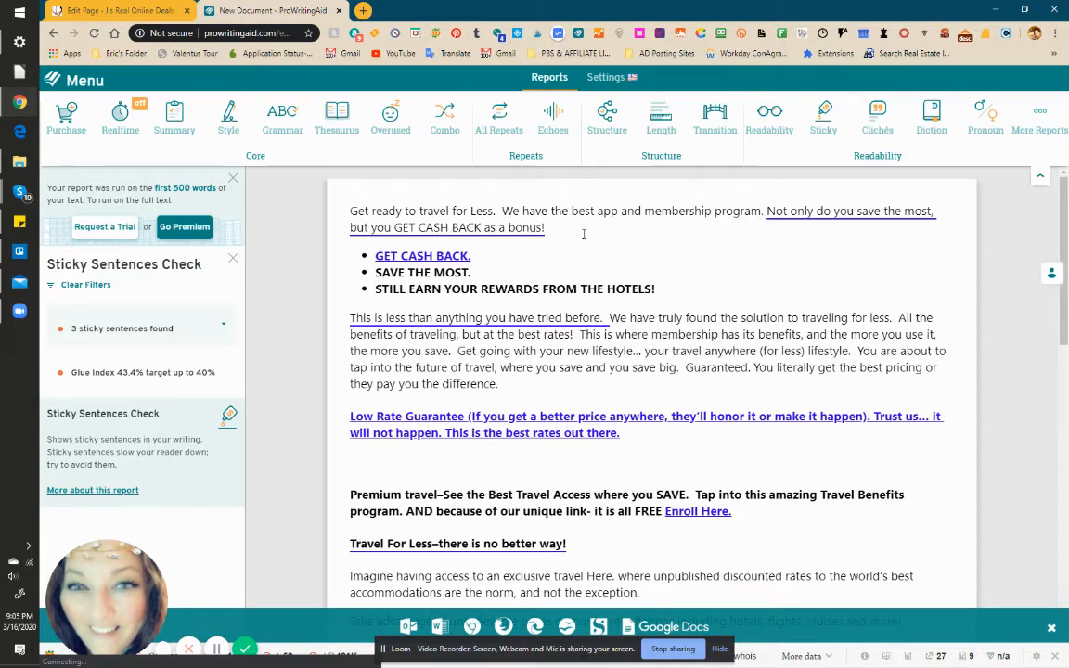
left_click(480, 227)
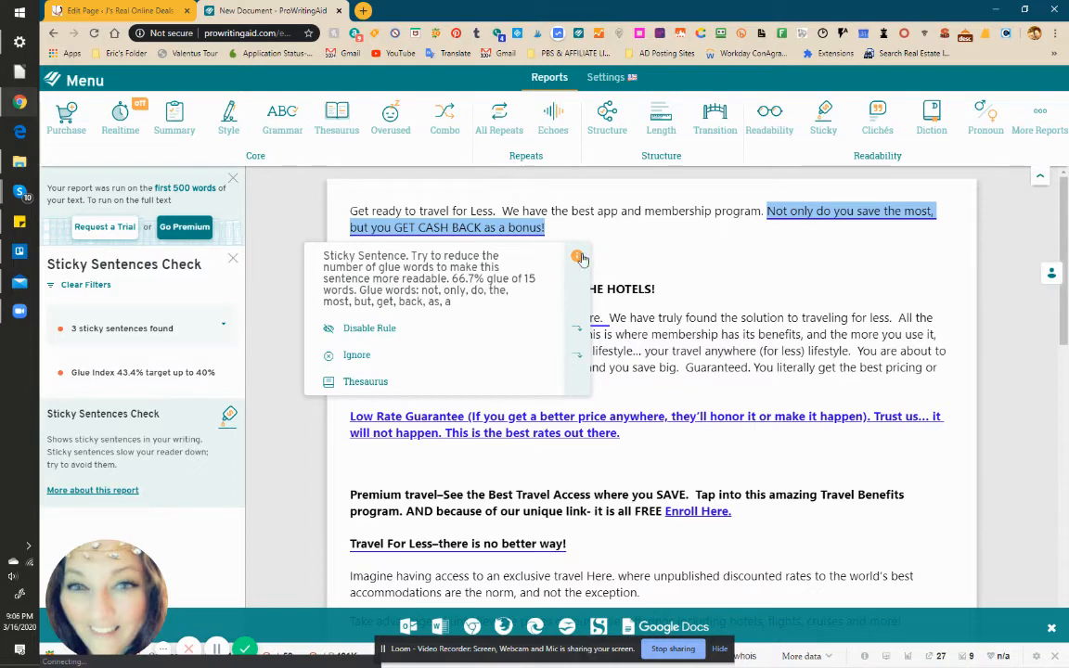
- Look up thesaurus alternatives for "Not" and "only" in the opening paragraph's sticky sentence
double_click(769, 211)
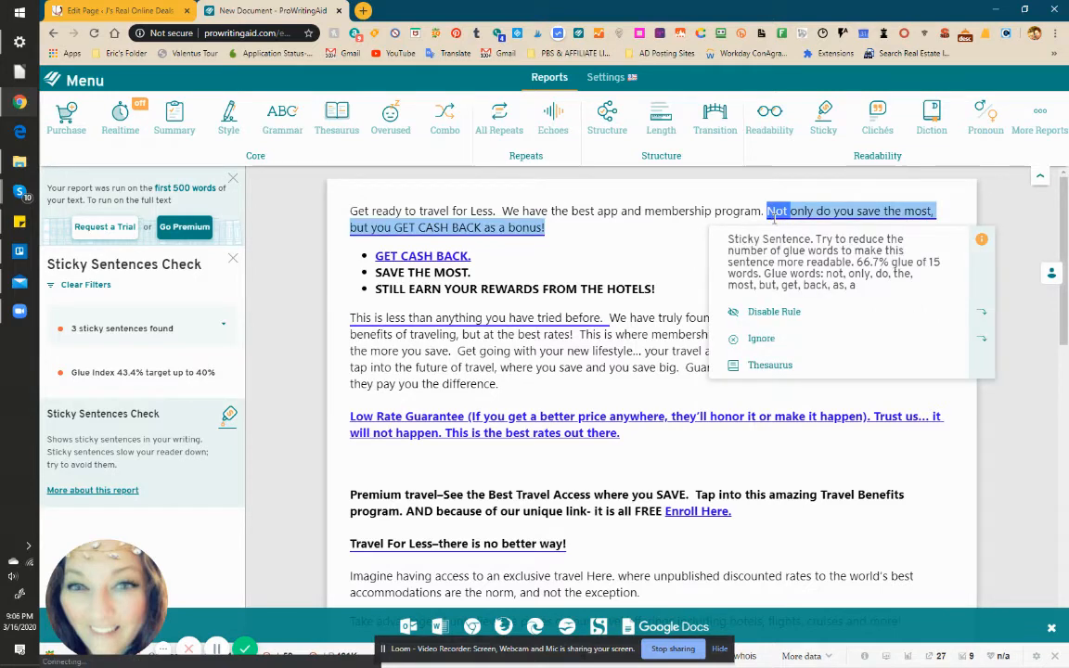
left_click(772, 365)
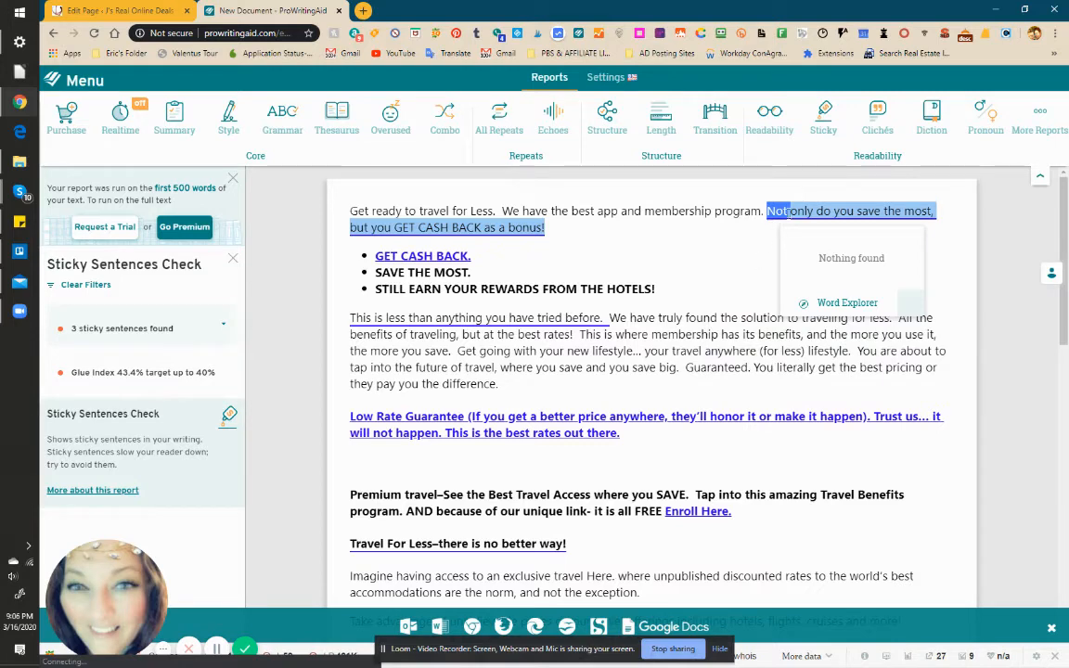
double_click(804, 211)
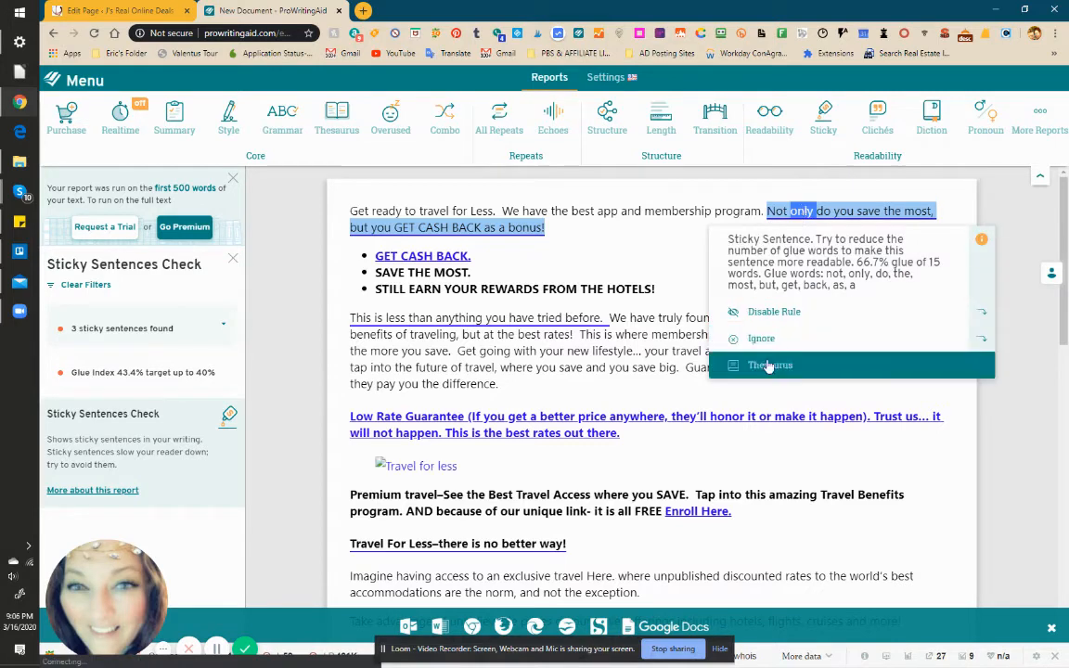
- Replace "do" with "will" so the sticky sentence begins "Not only will you save the most"
double_click(824, 211)
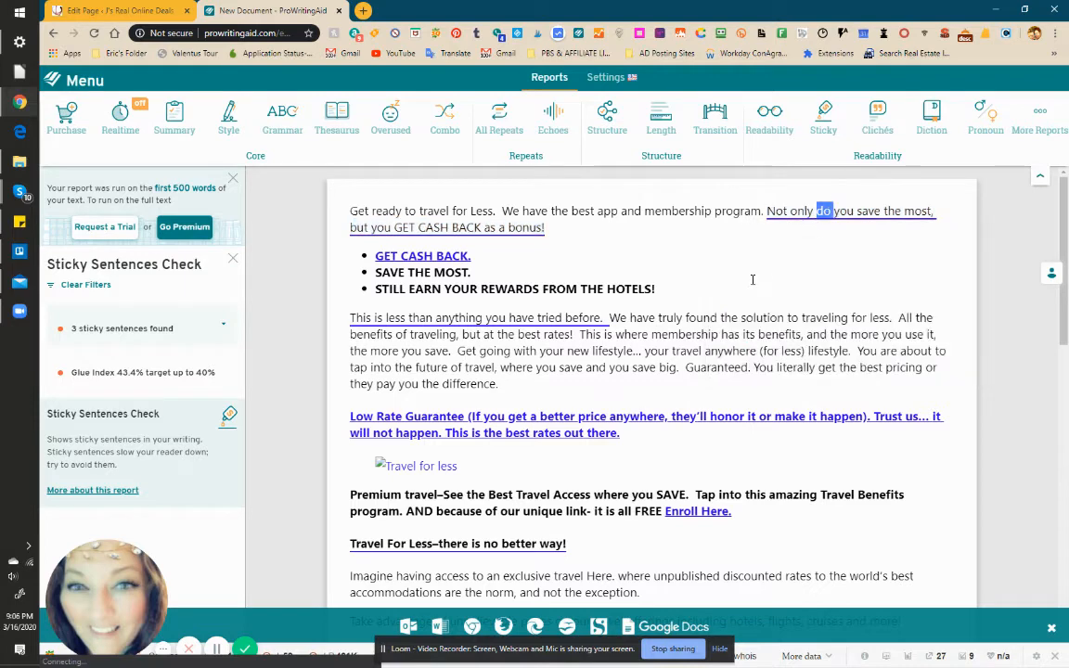
left_click(824, 211)
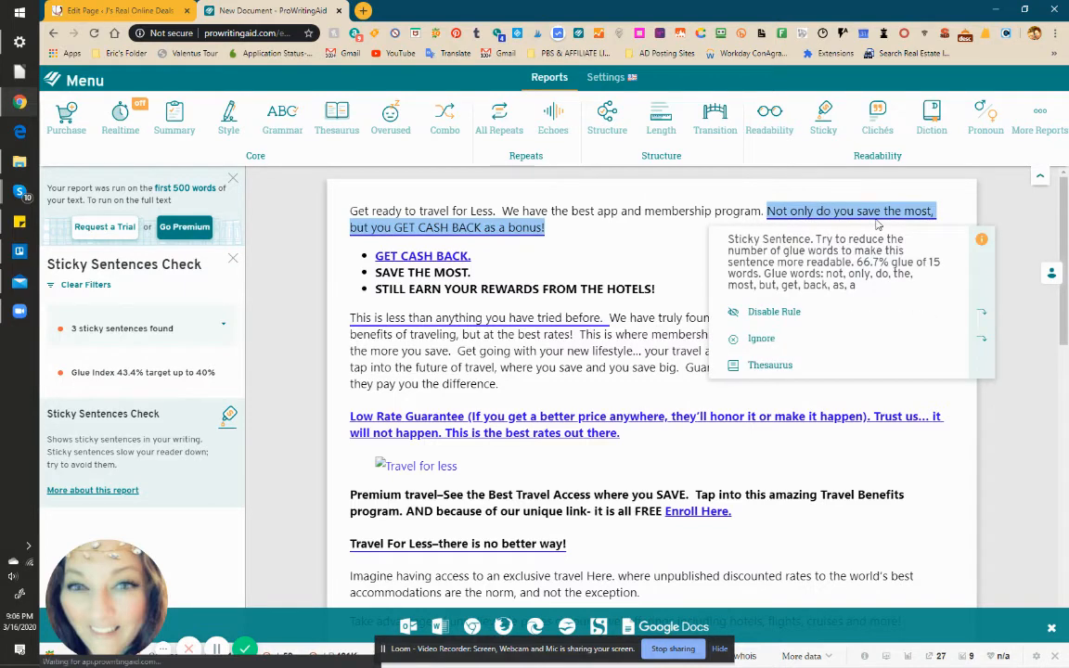
key("Delete")
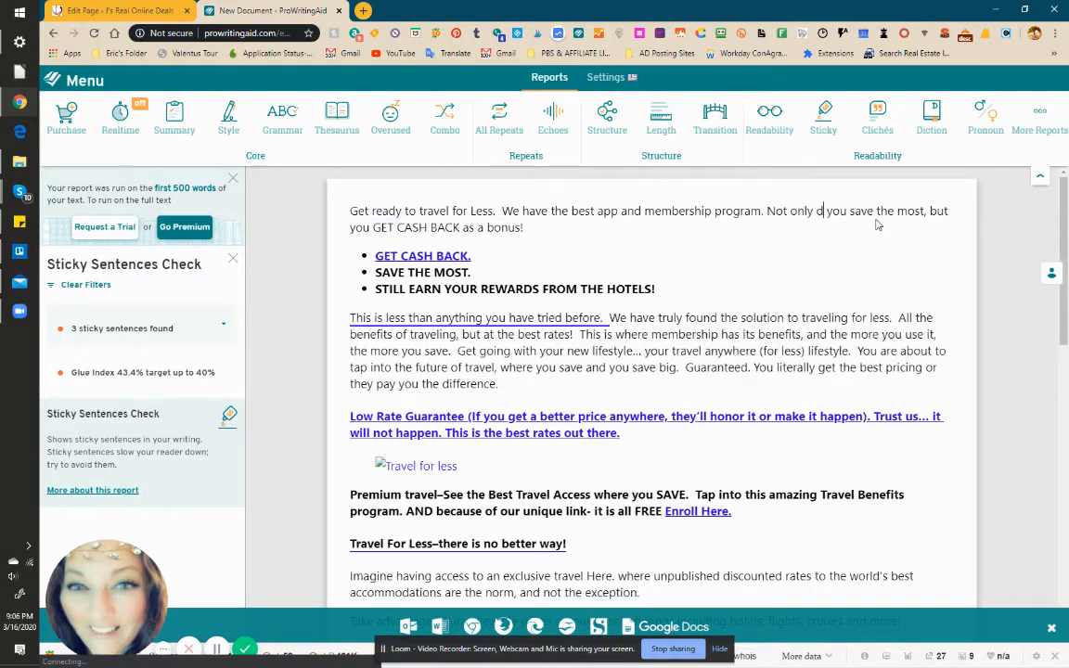
key("BackSpace")
type("will")
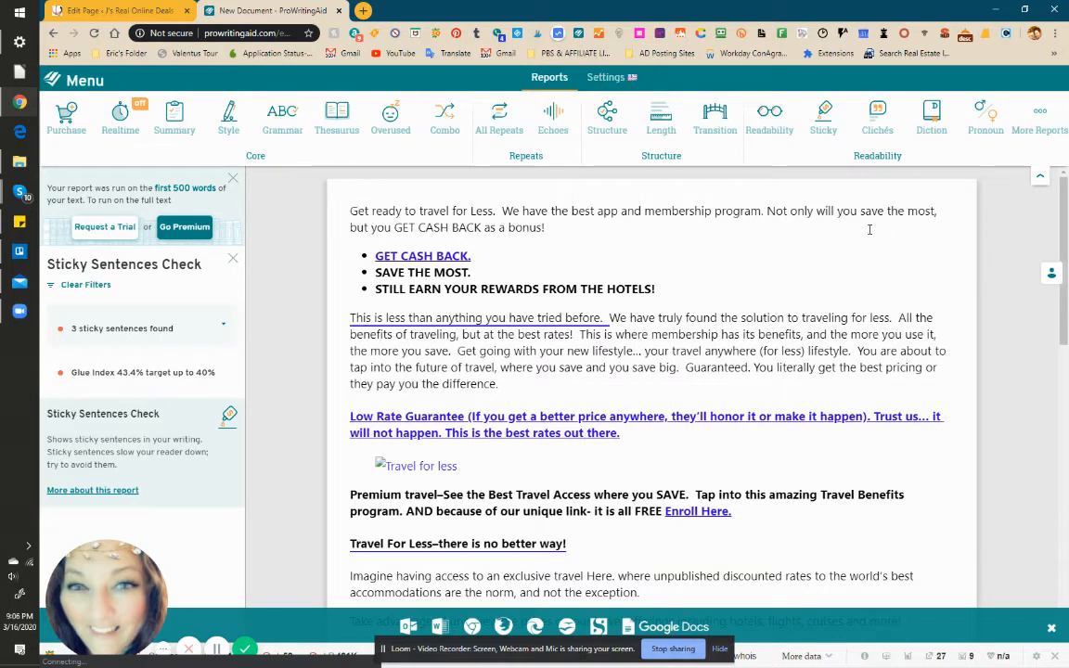
- Look up alternatives for "but", and replace "anything" with the suggested "everything" in the sentence starting "This is less than"
double_click(360, 229)
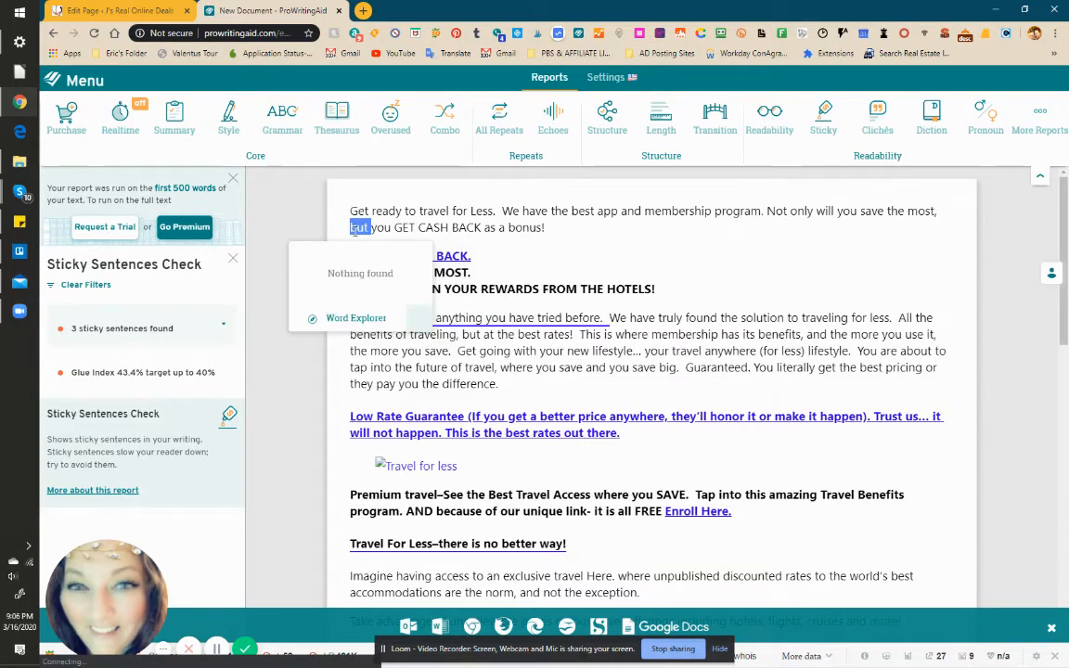
left_click_drag(630, 236, 555, 261)
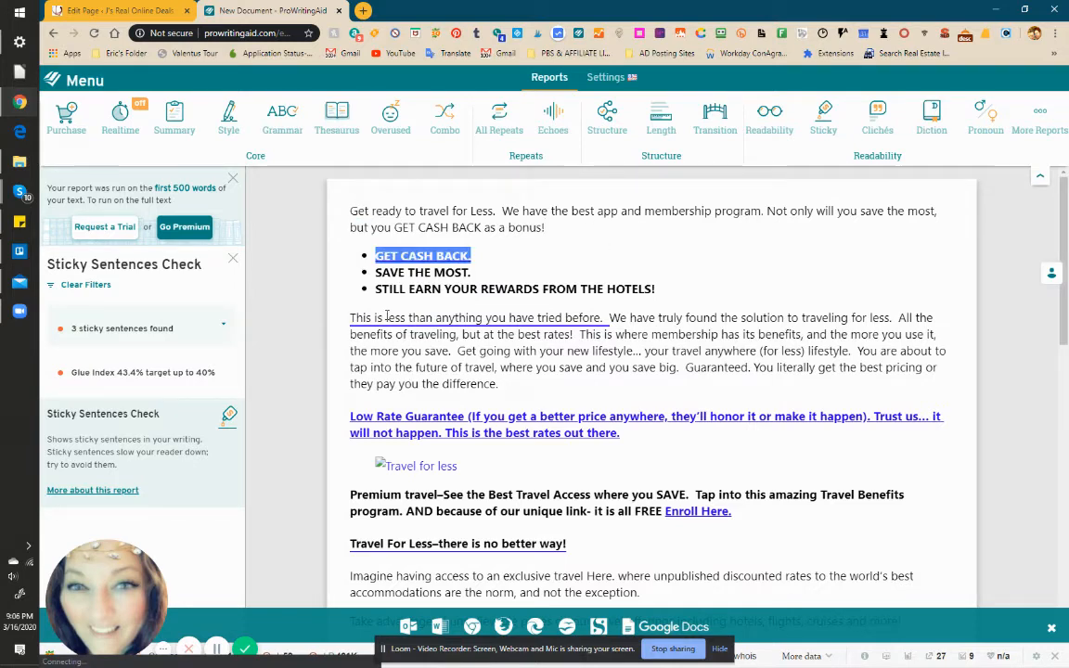
double_click(457, 318)
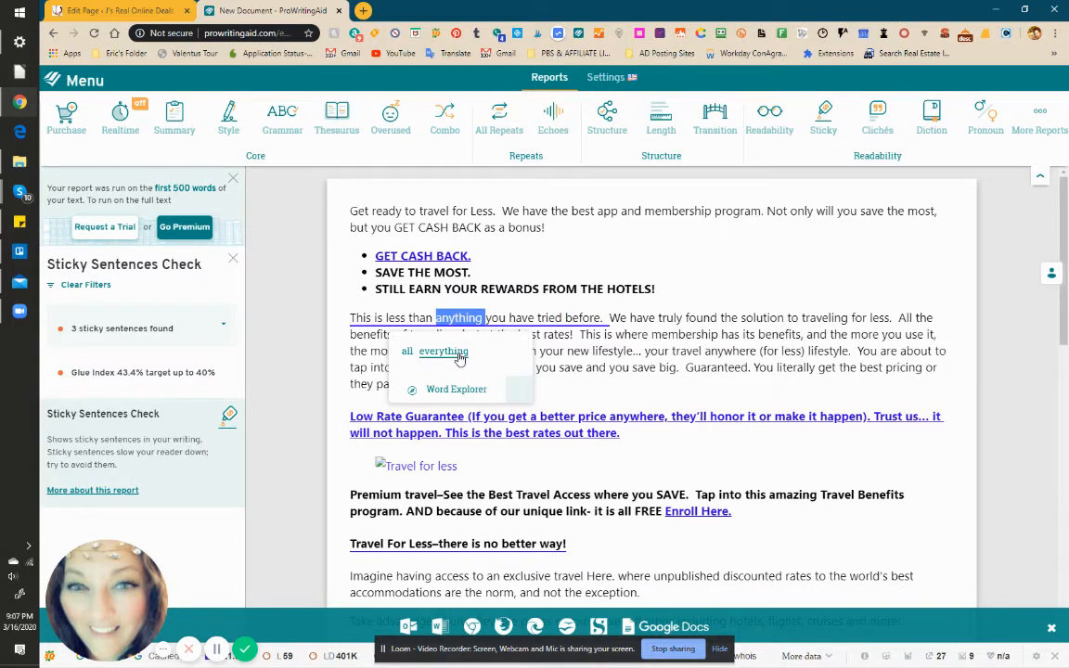
left_click(458, 356)
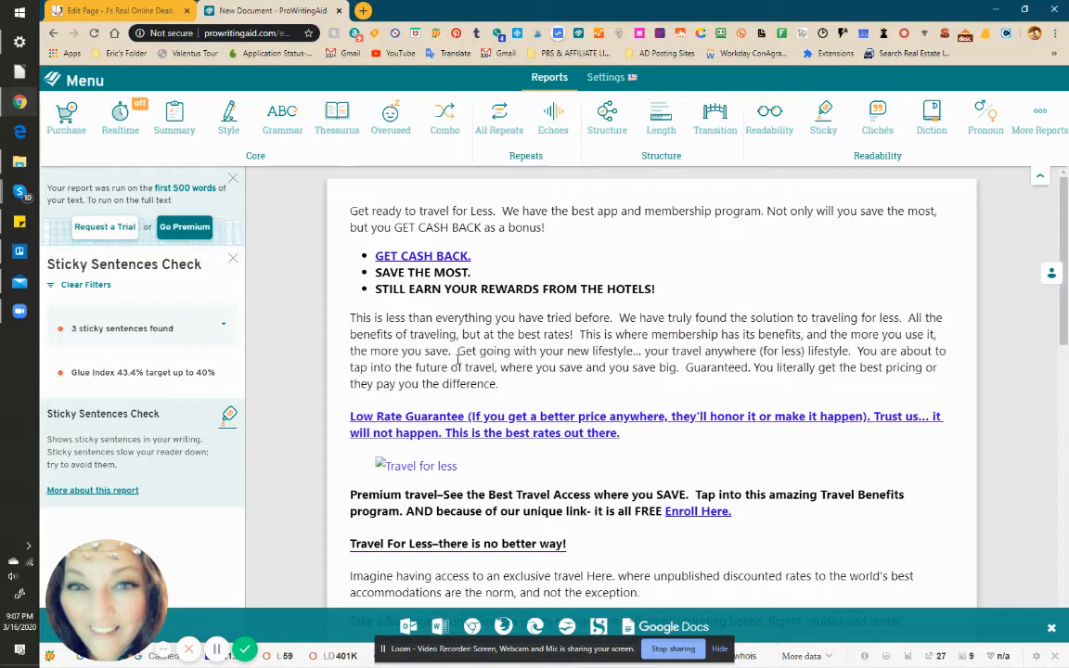
- Look up thesaurus alternatives for "is" and "no" in the flagged heading "Travel For Less–there is no better way!"
double_click(578, 351)
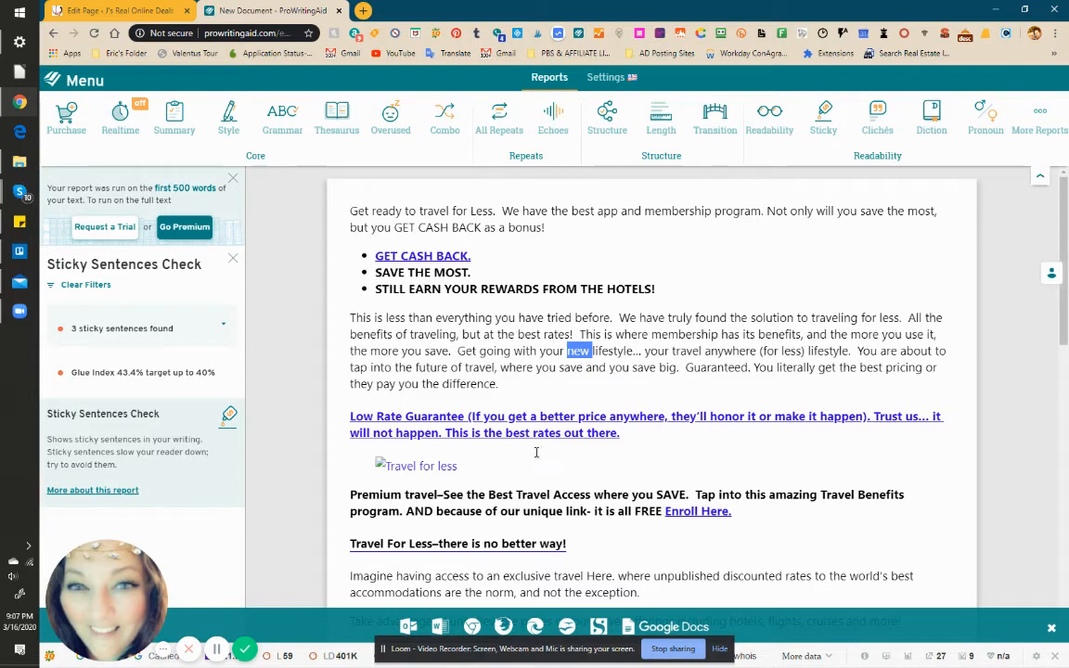
scroll(538, 464, "down", 2)
mouse_move(449, 424)
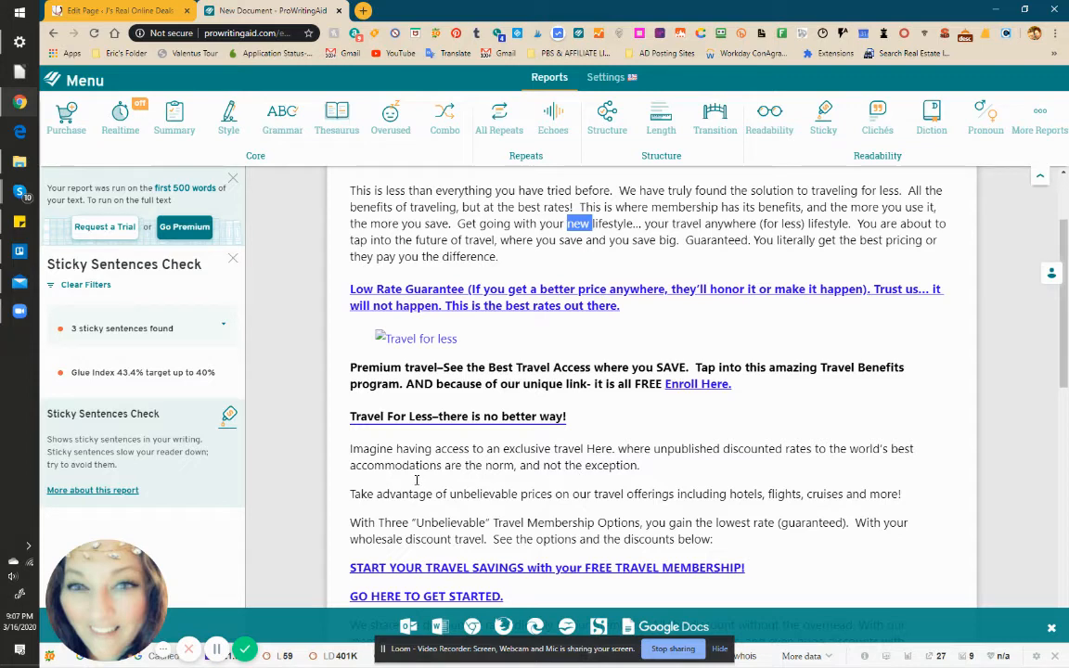
left_click(474, 417)
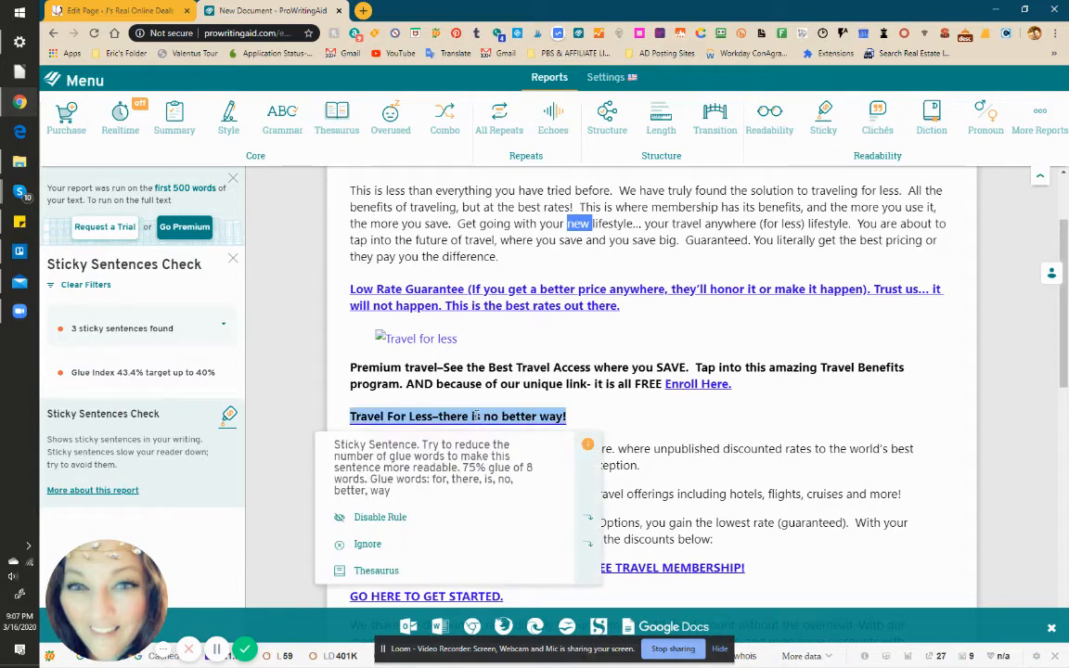
double_click(475, 417)
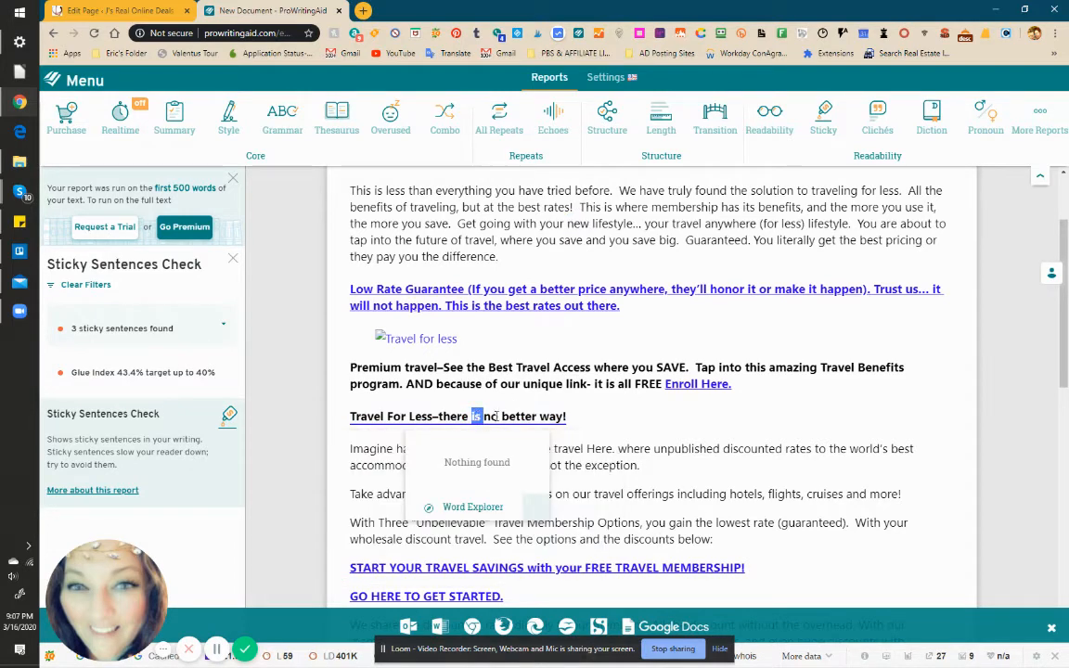
mouse_move(496, 417)
left_click(380, 570)
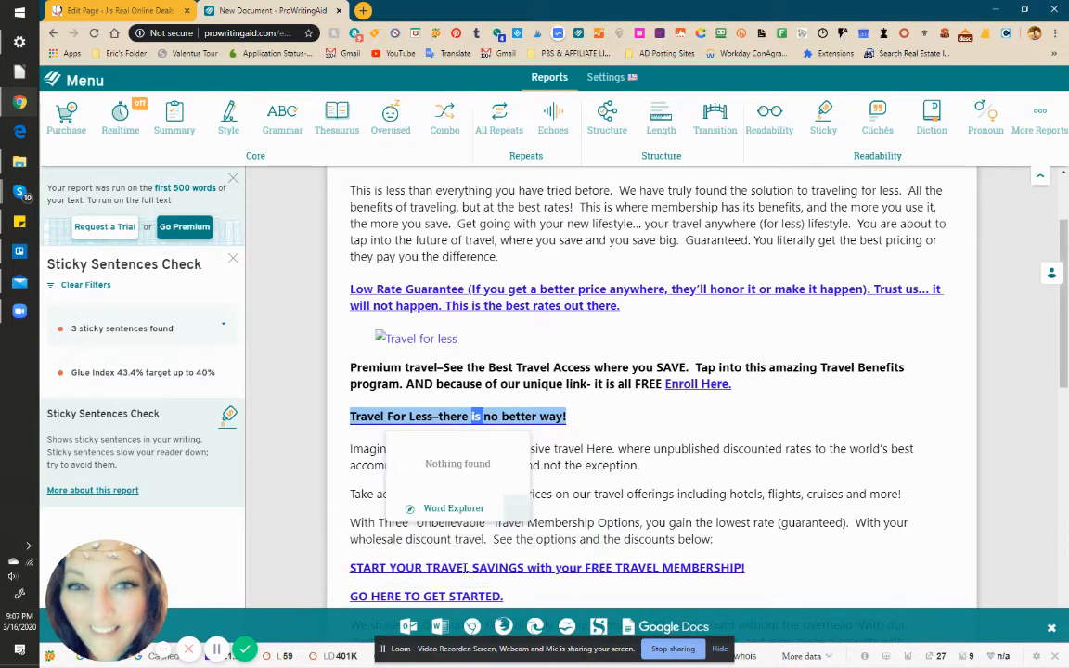
left_click(492, 416)
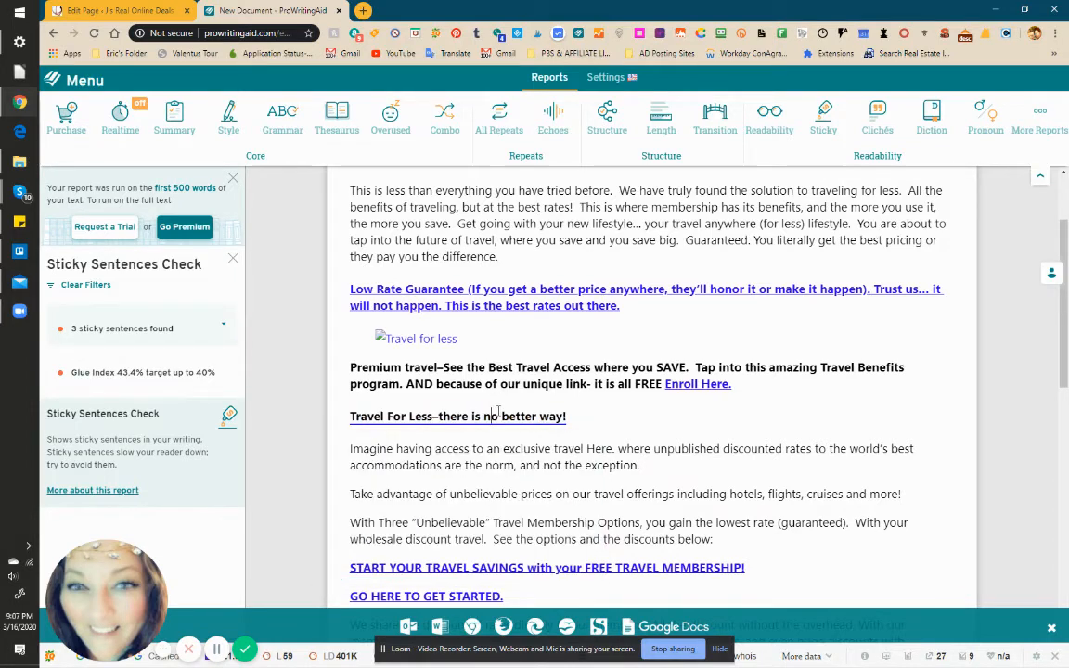
mouse_move(492, 414)
left_click(437, 572)
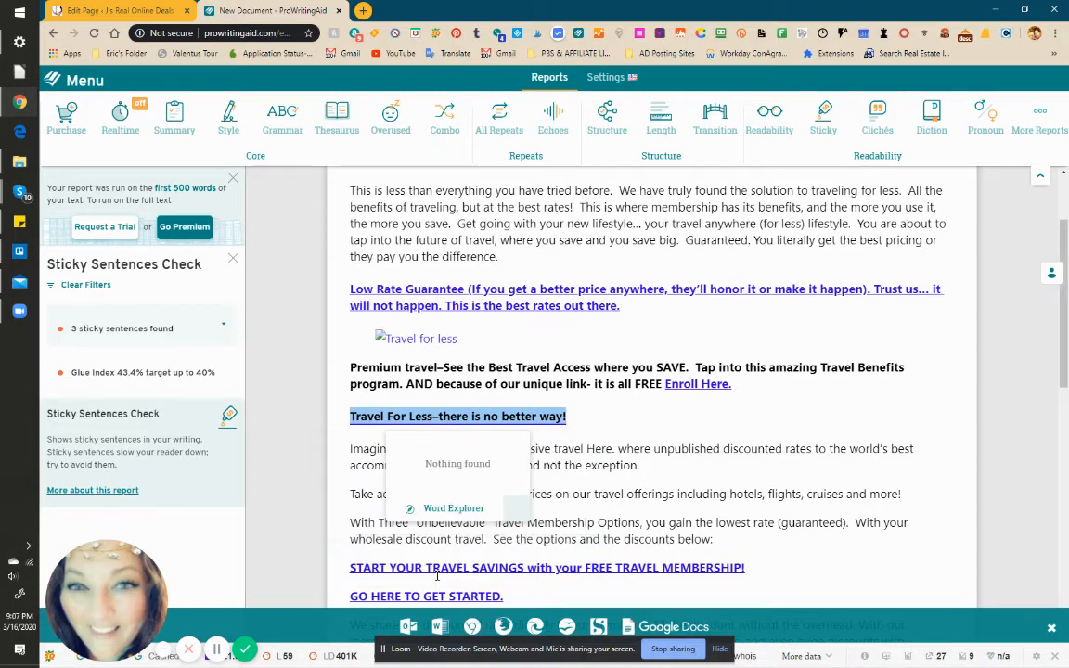
- Look up thesaurus alternatives for "better" and "way" in the same sticky heading
mouse_move(466, 413)
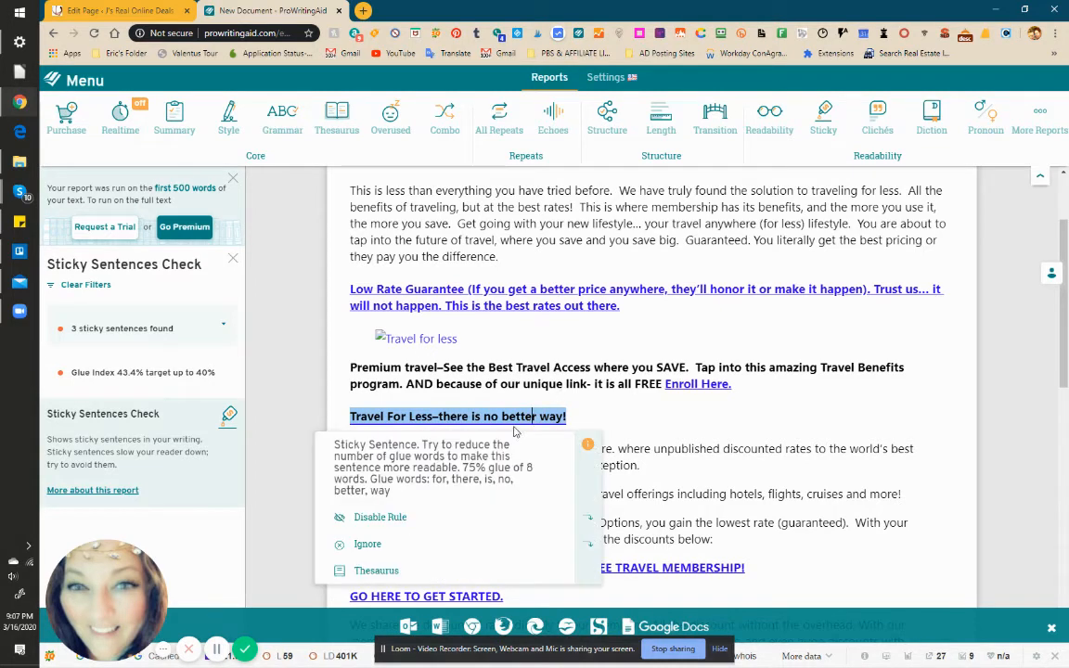
double_click(513, 417)
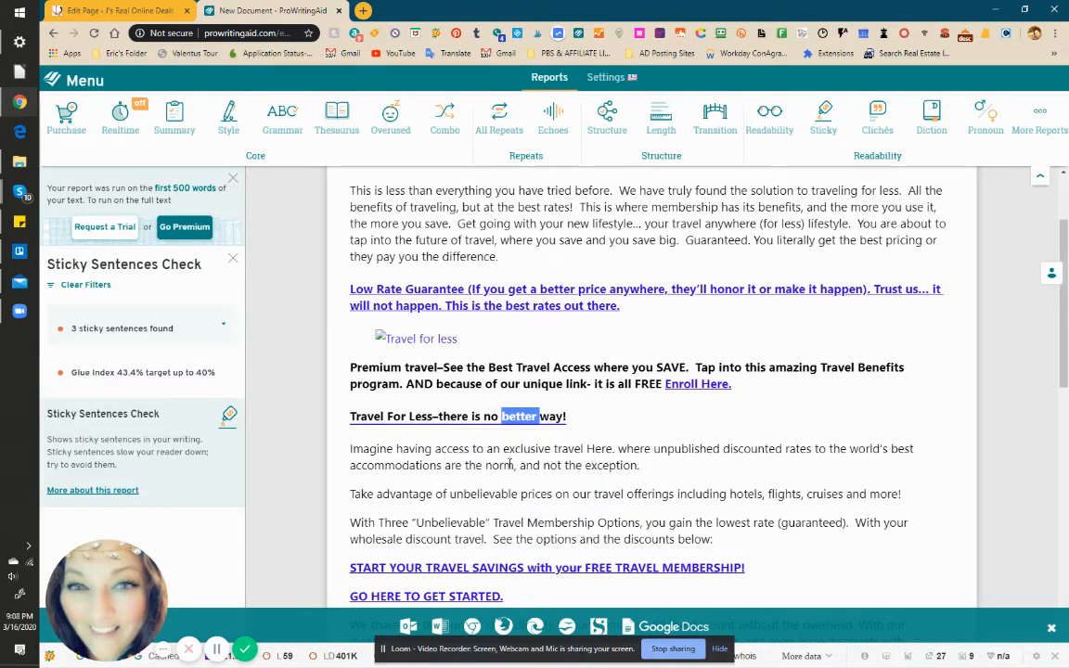
double_click(547, 417)
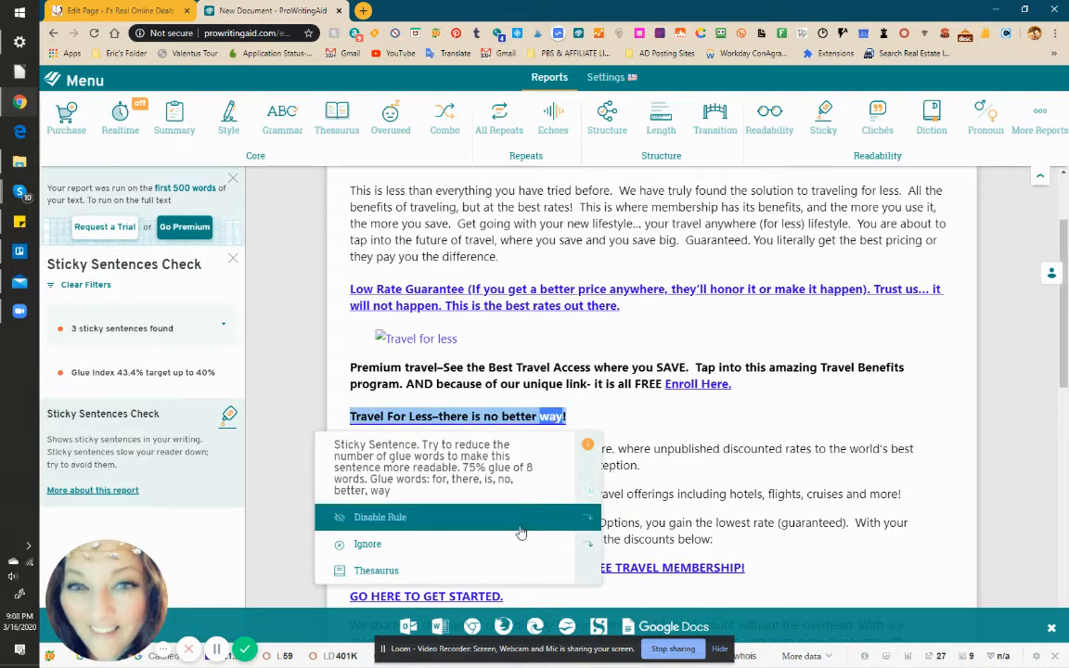
left_click(501, 568)
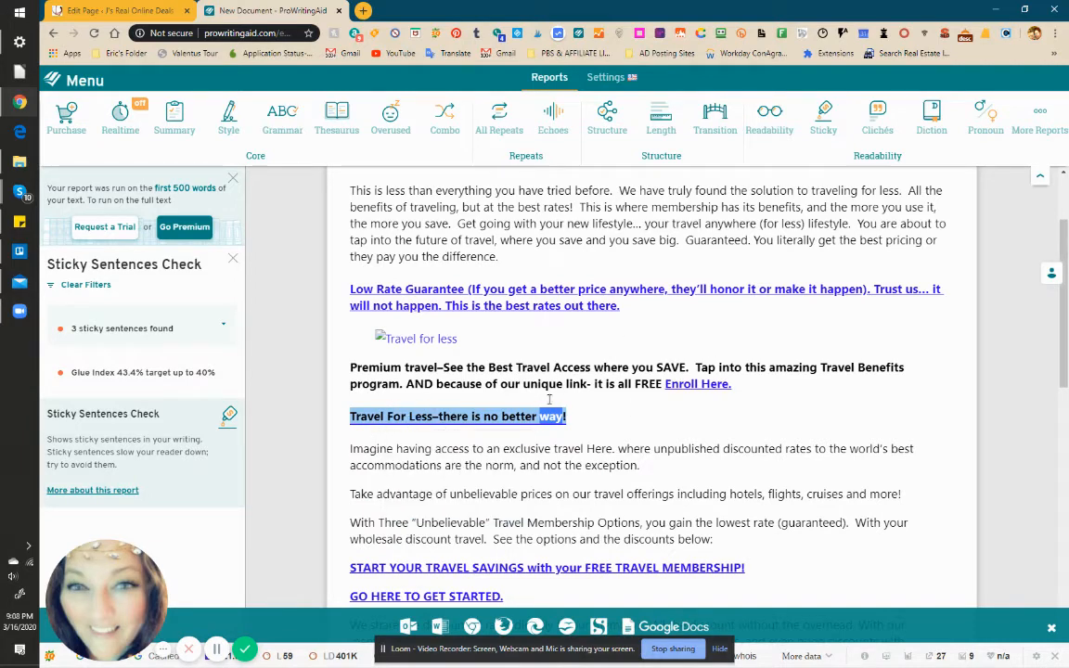
left_click(607, 421)
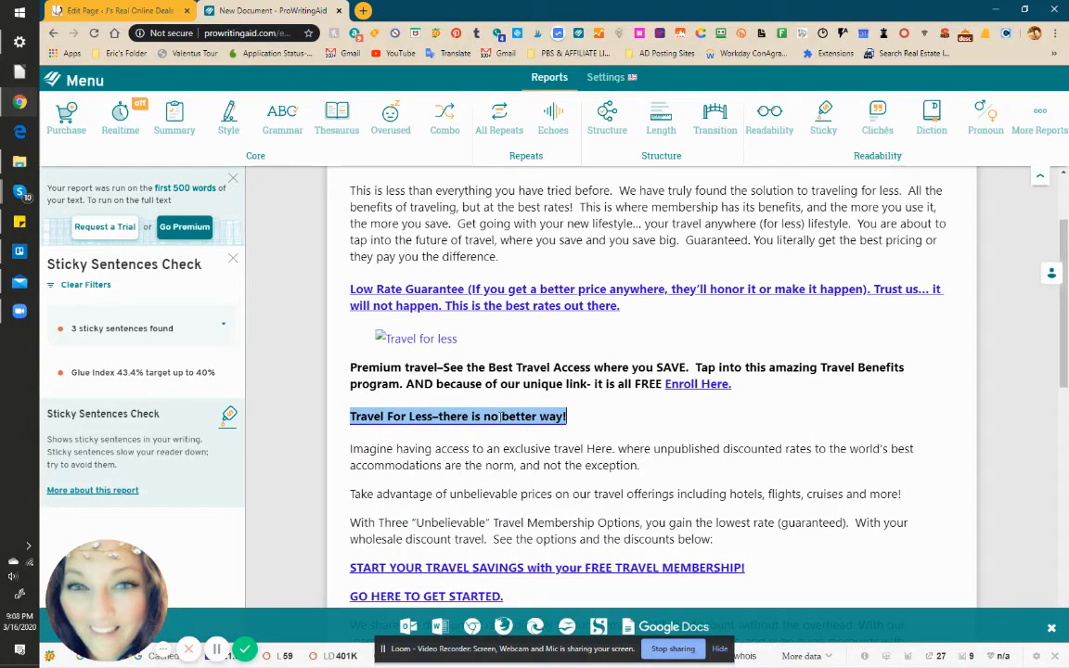
- Delete "as a bonus" from the end of the opening paragraph's flagged sentence, keeping the exclamation mark after "CASH BACK"
scroll(706, 501, "down", 5)
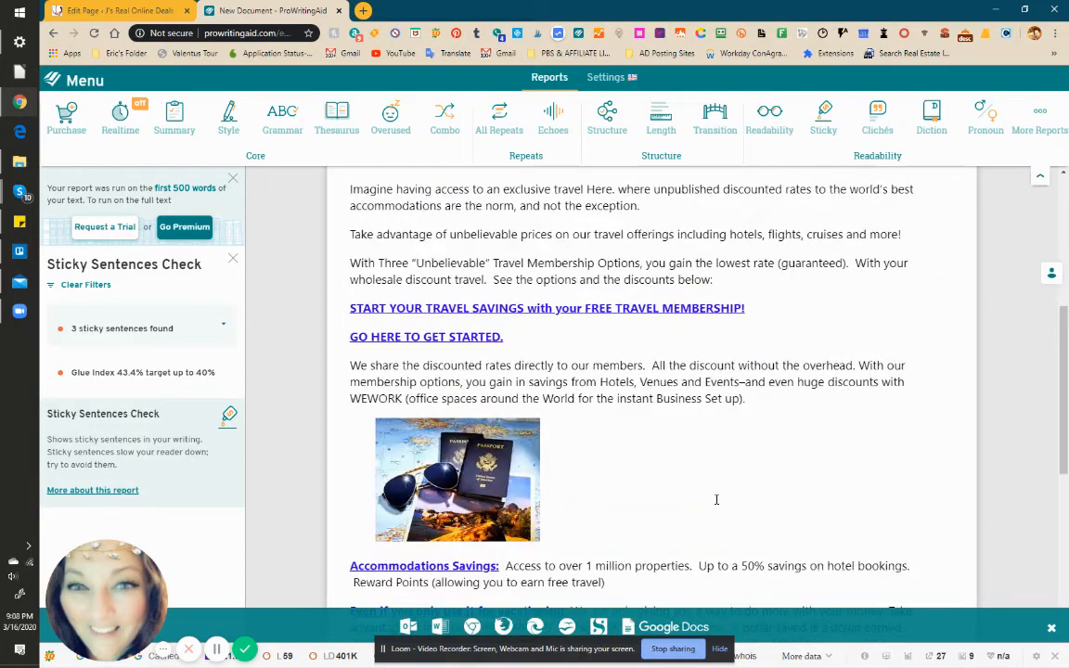
scroll(682, 504, "down", 4)
scroll(679, 512, "up", 5)
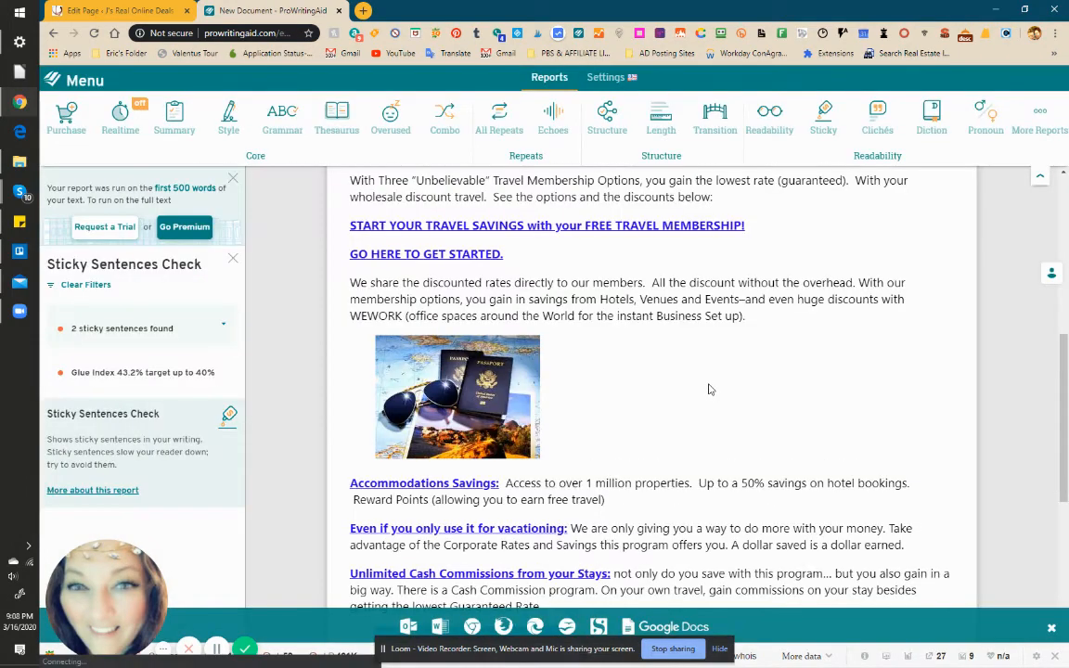
scroll(708, 389, "up", 3)
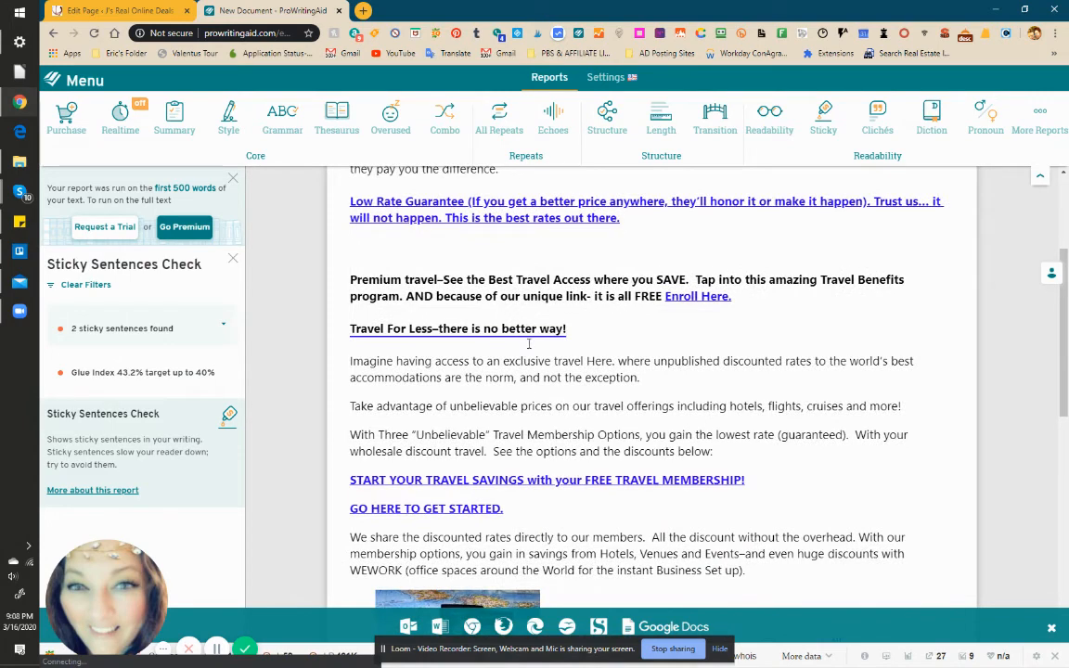
scroll(513, 360, "up", 3)
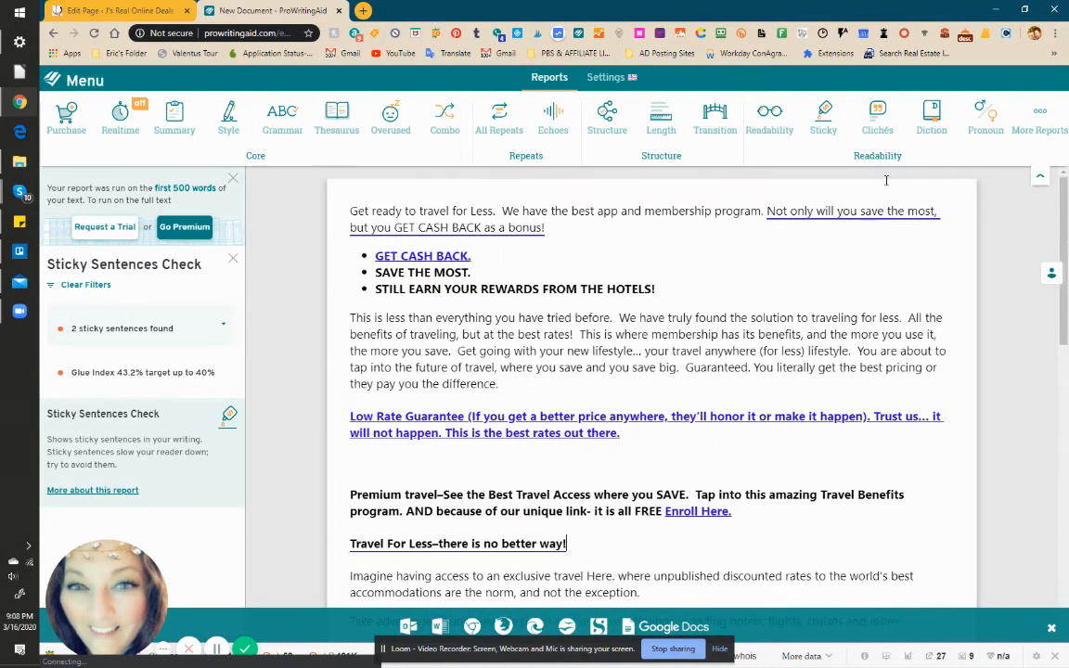
left_click(794, 211)
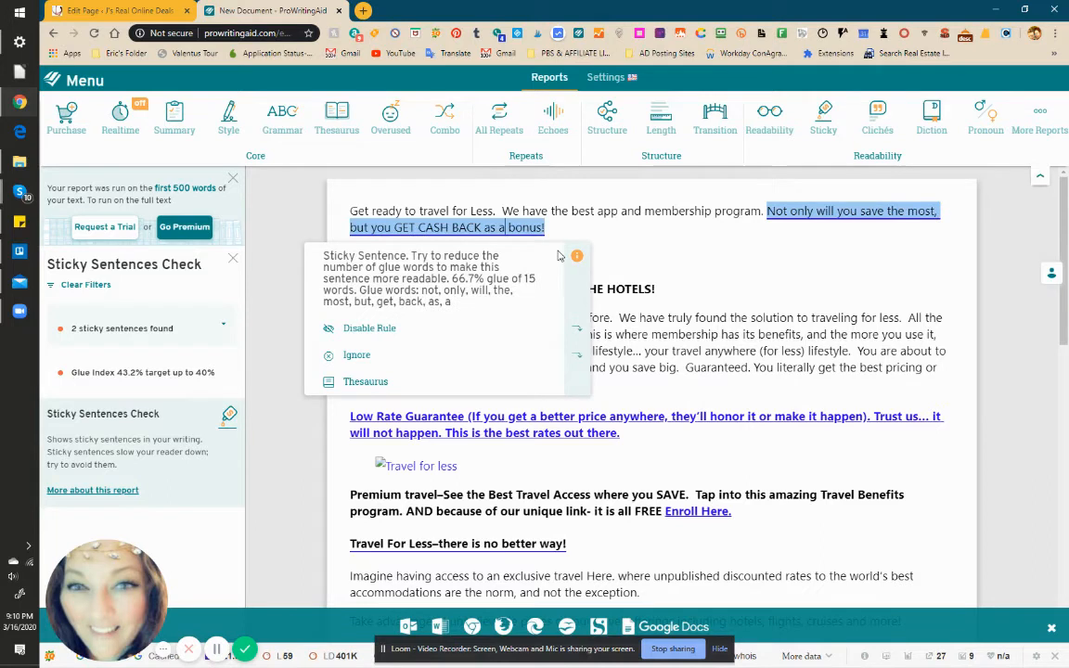
key("BackSpace")
key("BackSpace")
key("BackSpace")
key("BackSpace")
key("BackSpace")
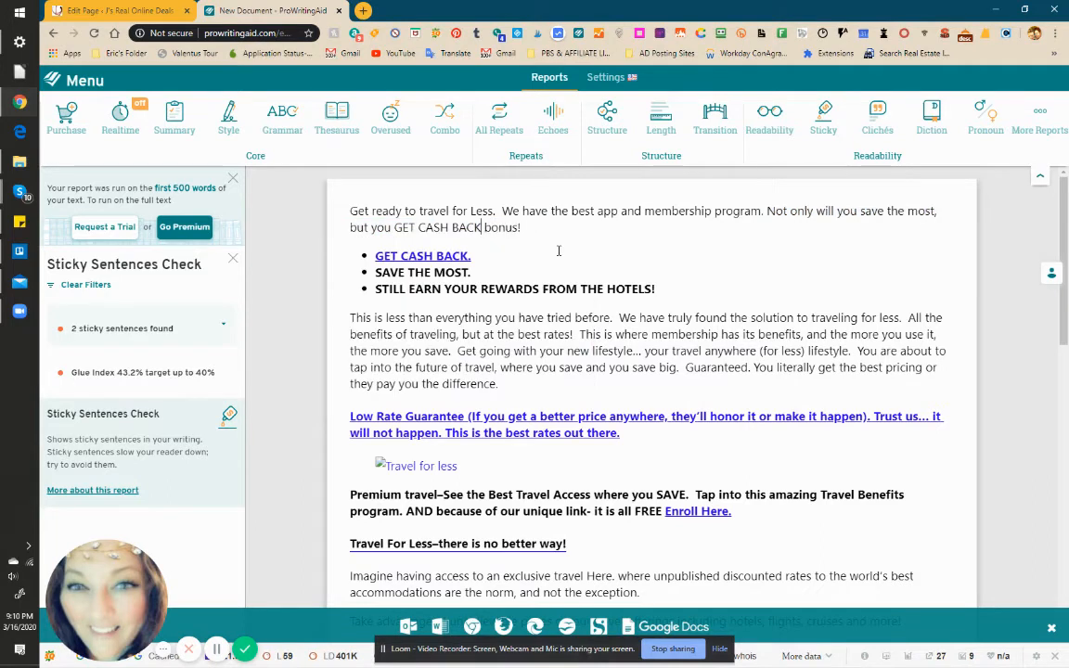
key("Delete")
key("Delete")
key("Delete")
key("Delete")
key("Delete")
key("Delete")
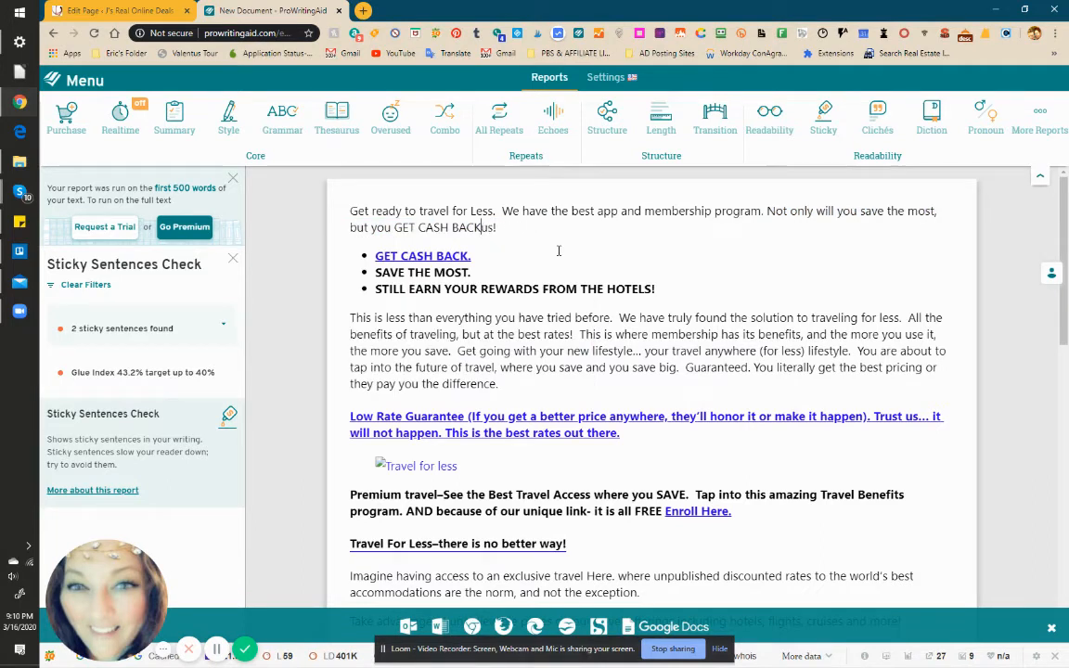
- Insert "BONUS" before "CASH BACK" in the opening paragraph and rerun the Sticky Sentences check
key("Left")
key("Left")
key("Left")
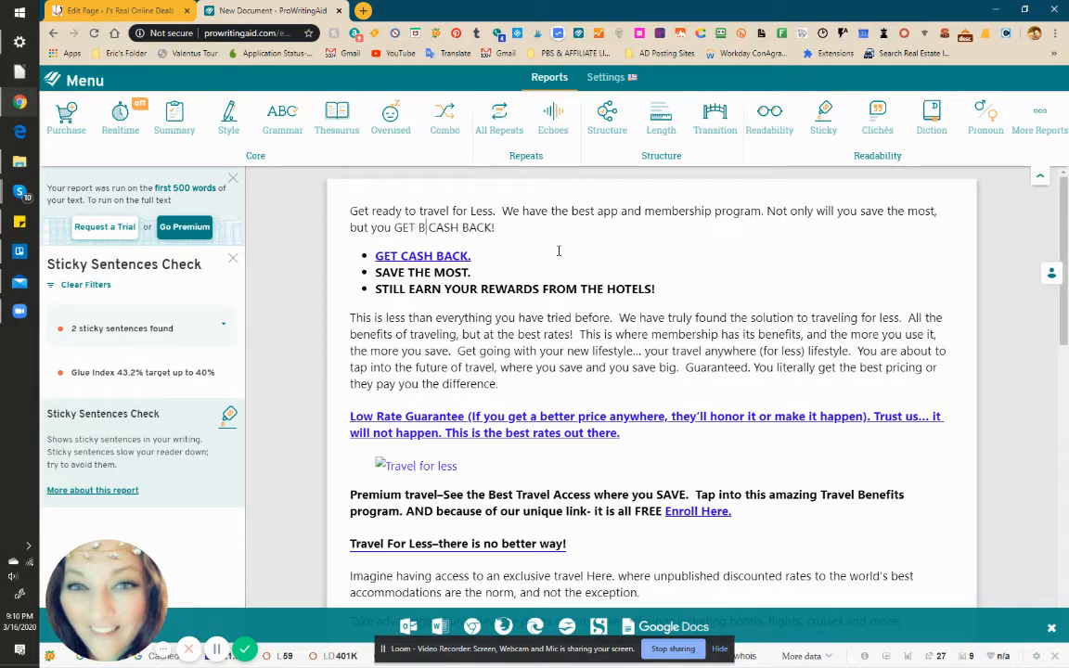
type("BONUS")
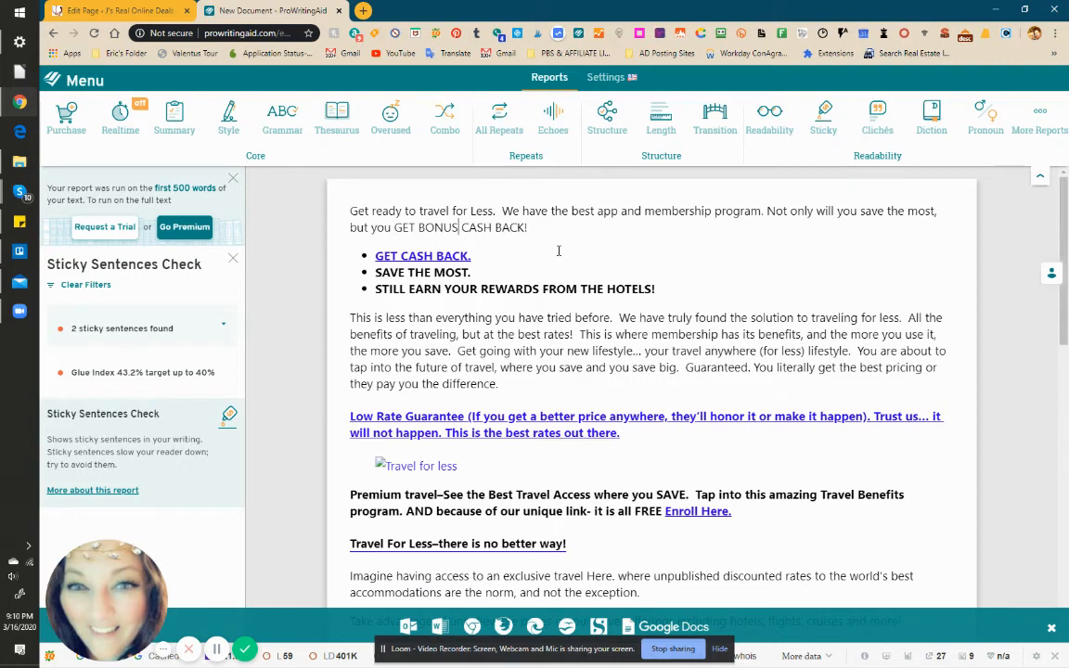
left_click(825, 116)
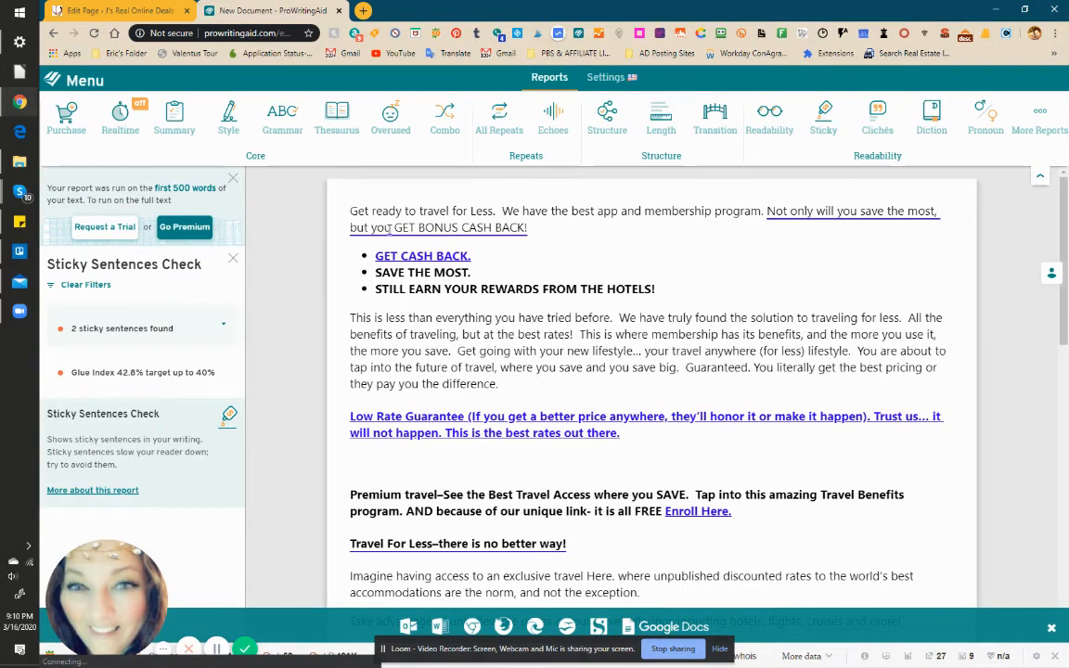
- Replace "but you" with "you also" before "GET BONUS CASH BACK!" and rerun the Sticky Sentences check
left_click(389, 229)
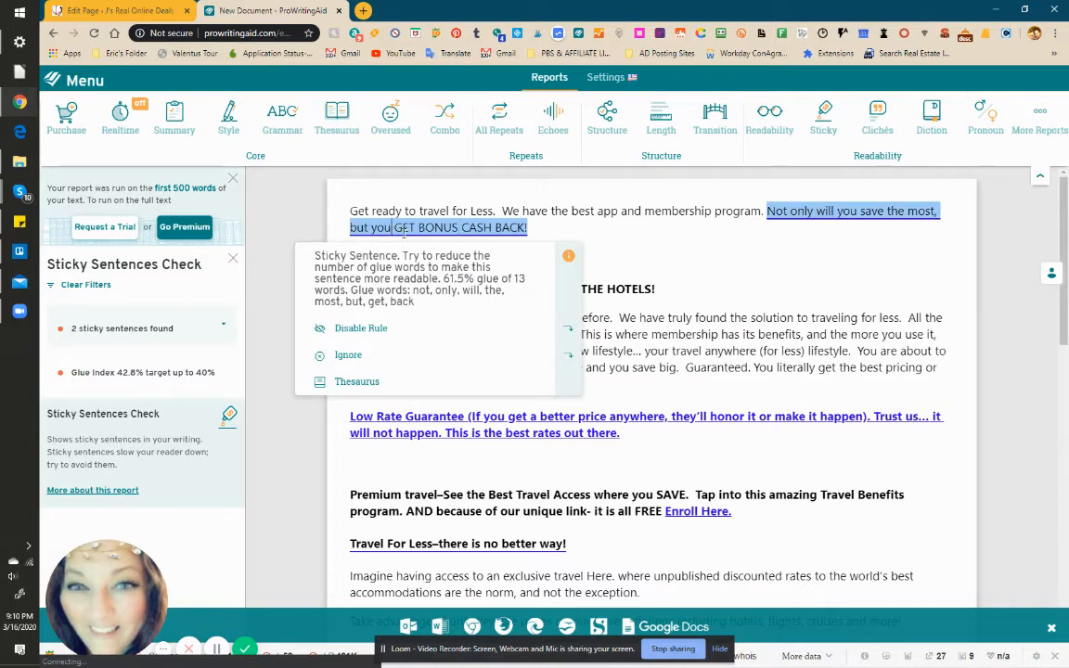
key("BackSpace")
key("BackSpace")
key("BackSpace")
key("BackSpace")
key("BackSpace")
key("BackSpace")
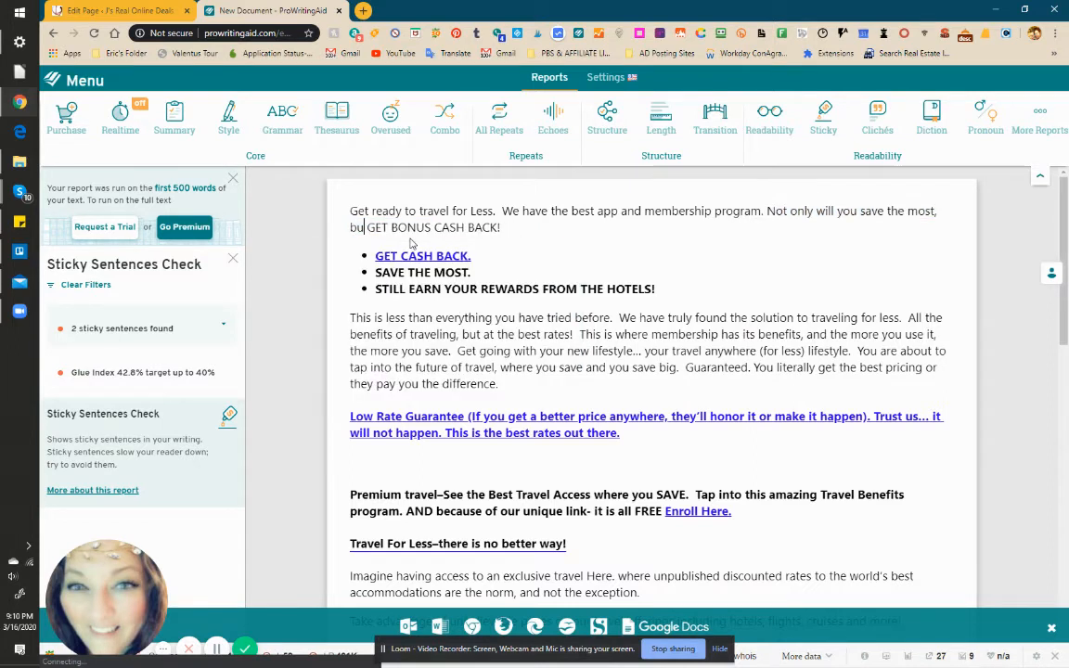
key("BackSpace")
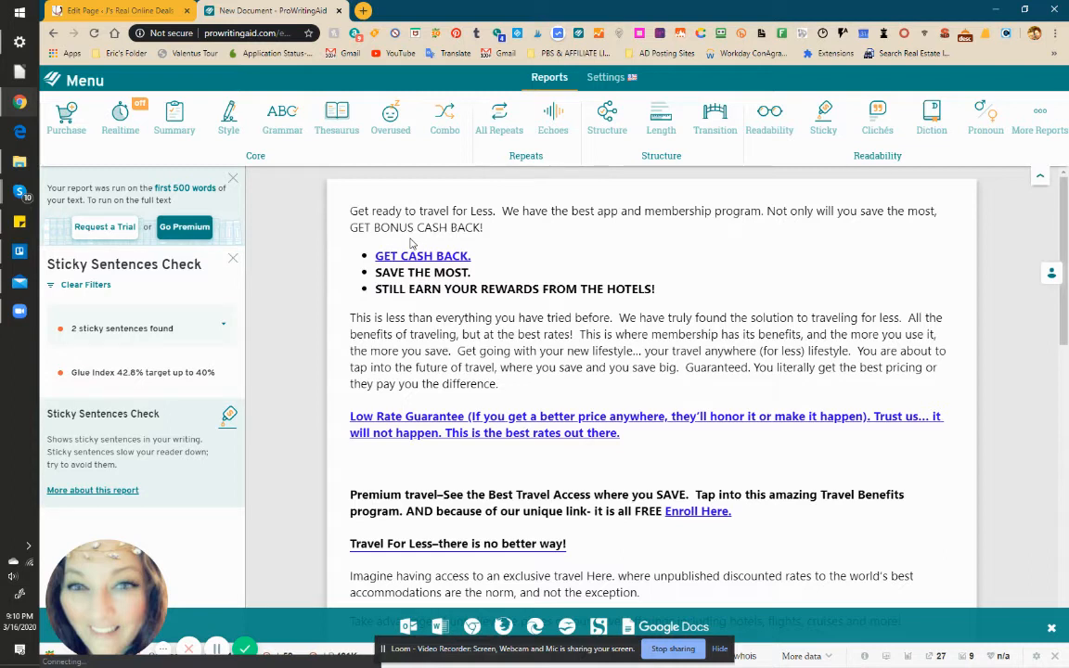
type("you also")
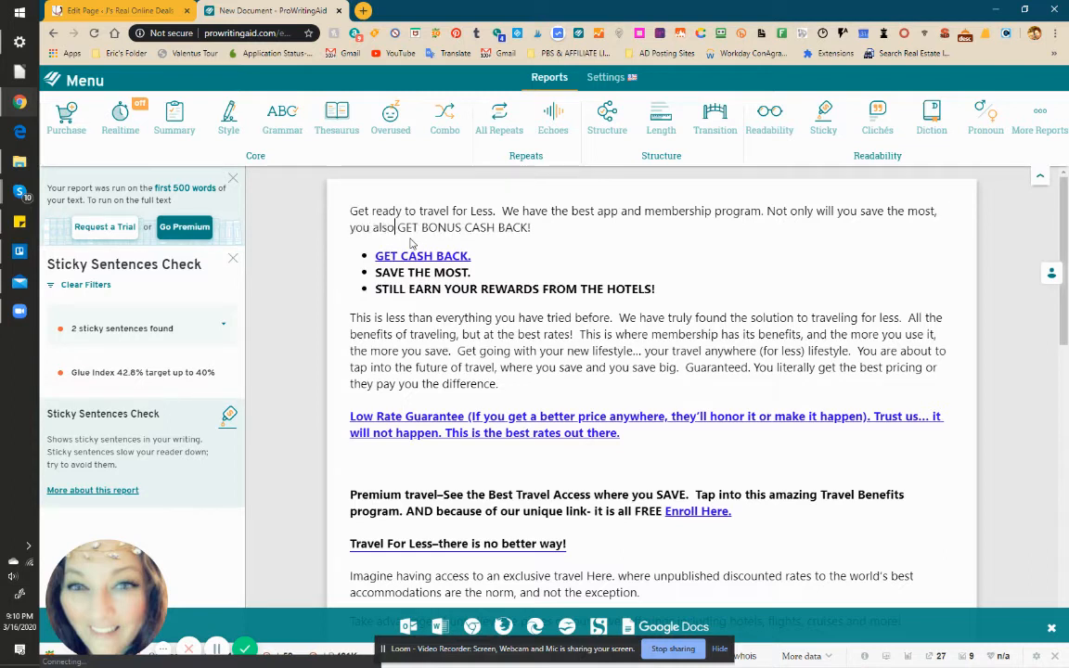
left_click(825, 127)
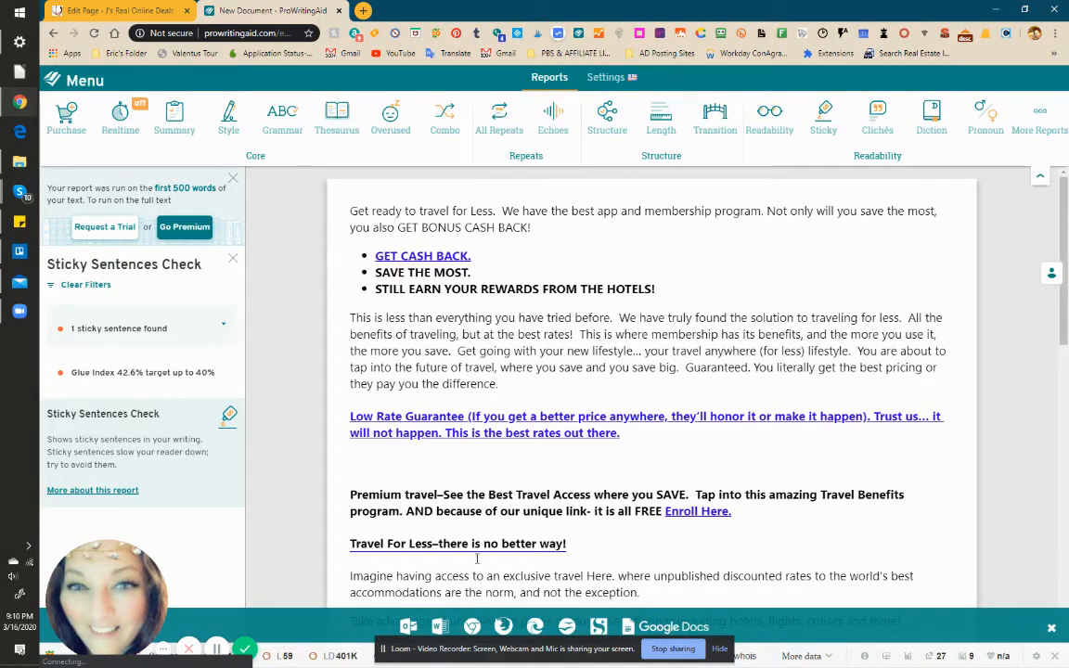
- Run the Summary report and examine its document scores, key actions, statistics and readability measures
scroll(557, 496, "down", 4)
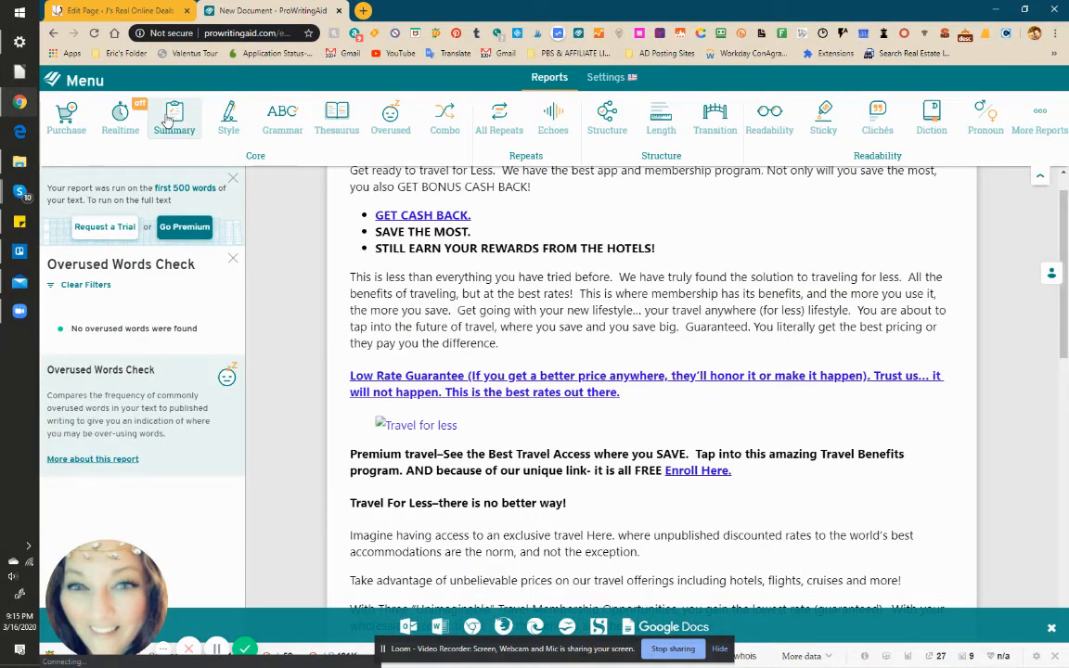
left_click(168, 126)
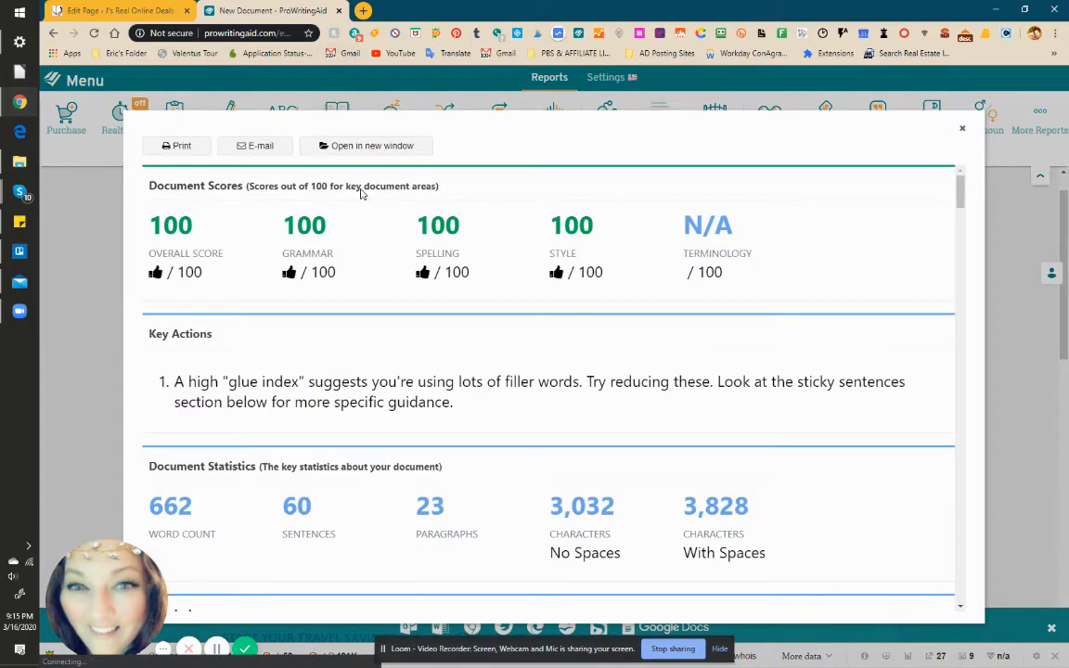
scroll(430, 325, "down", 10)
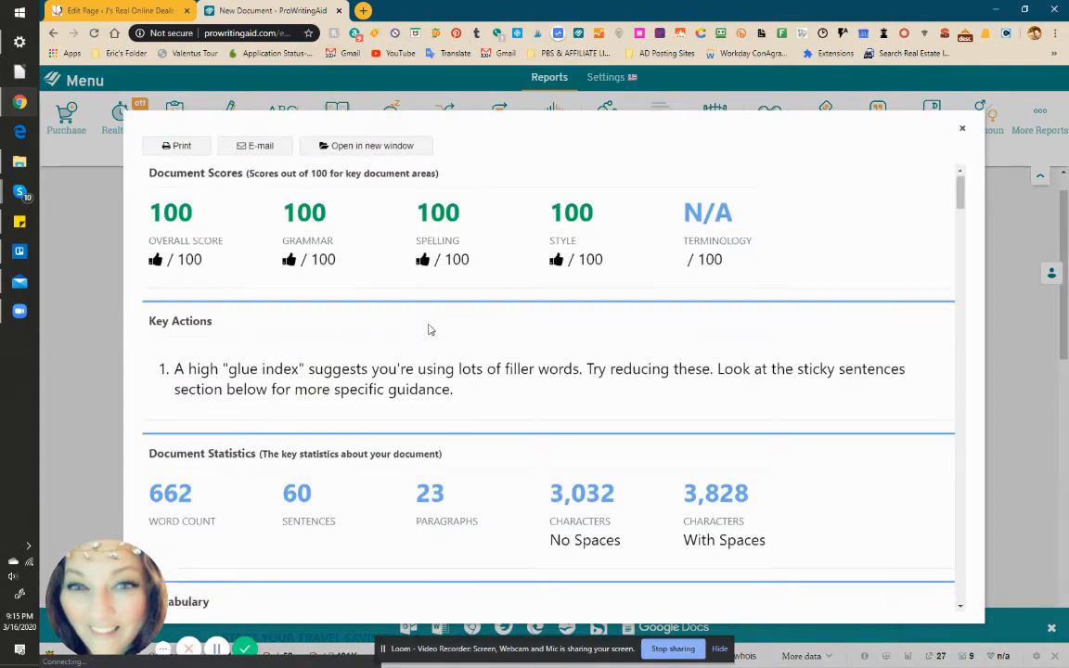
scroll(429, 320, "down", 3)
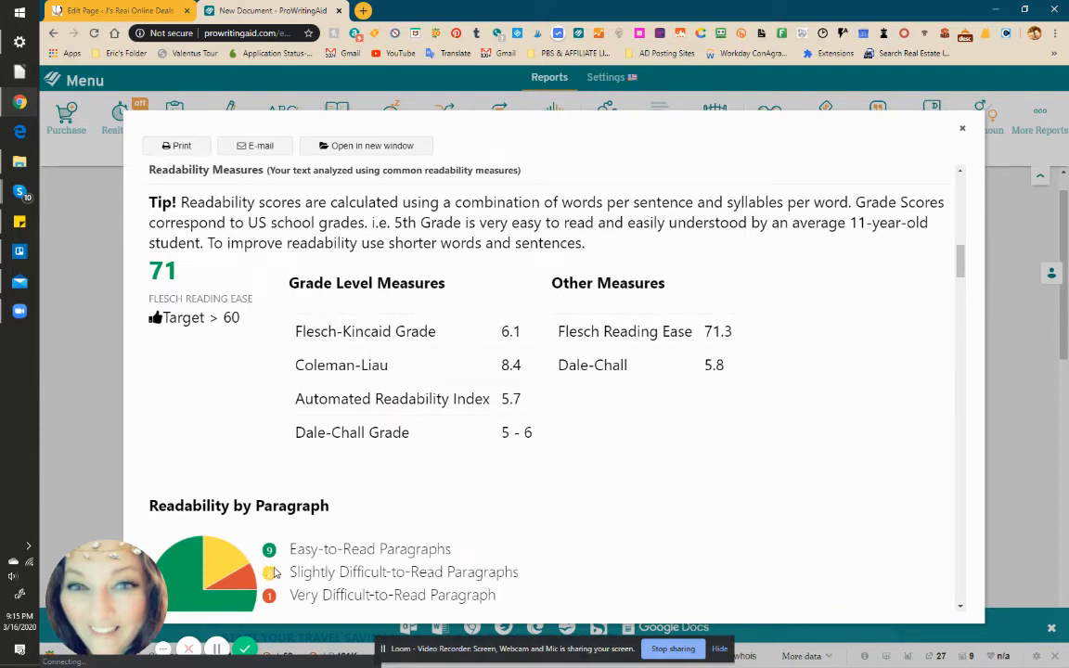
left_click(965, 132)
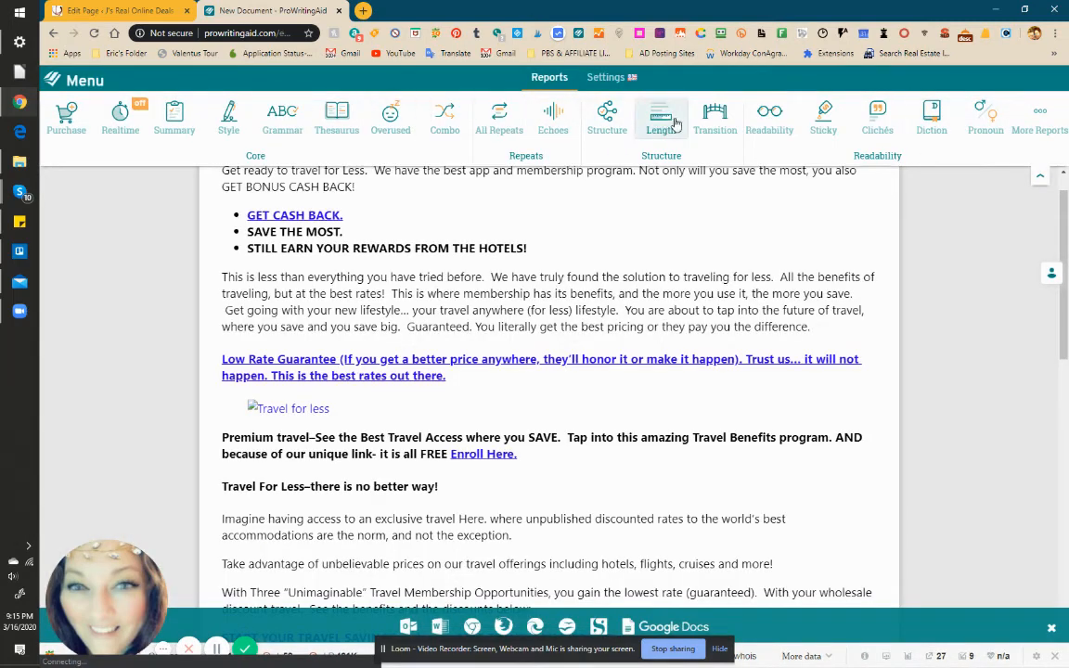
- Run the Readability report and examine the paragraphs it underlines in the text
left_click(768, 130)
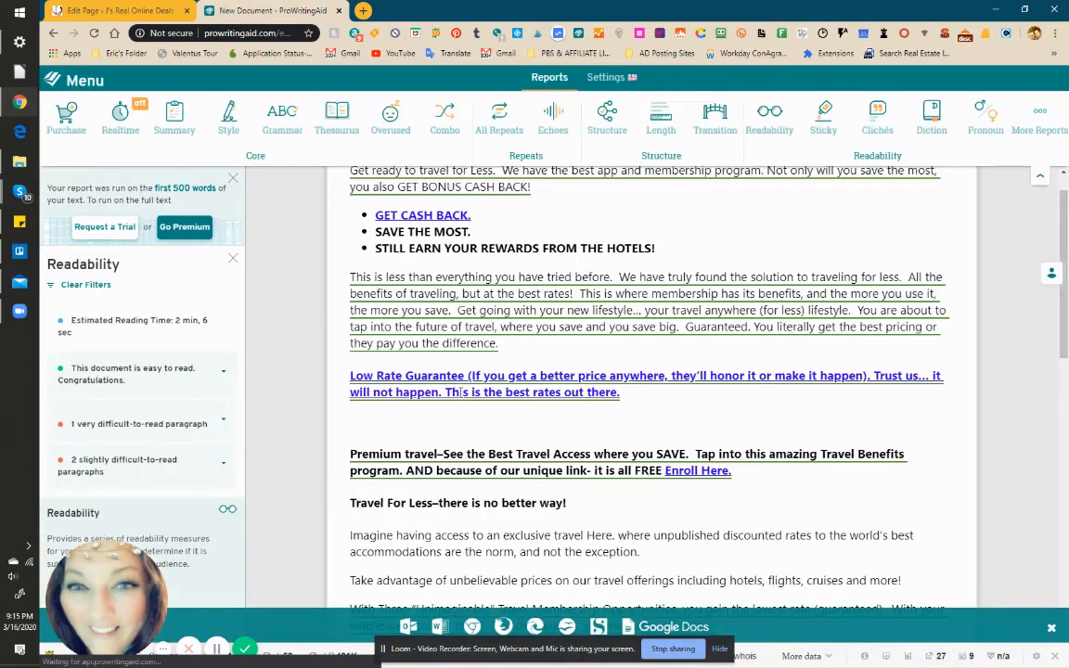
mouse_move(377, 374)
scroll(610, 362, "down", 4)
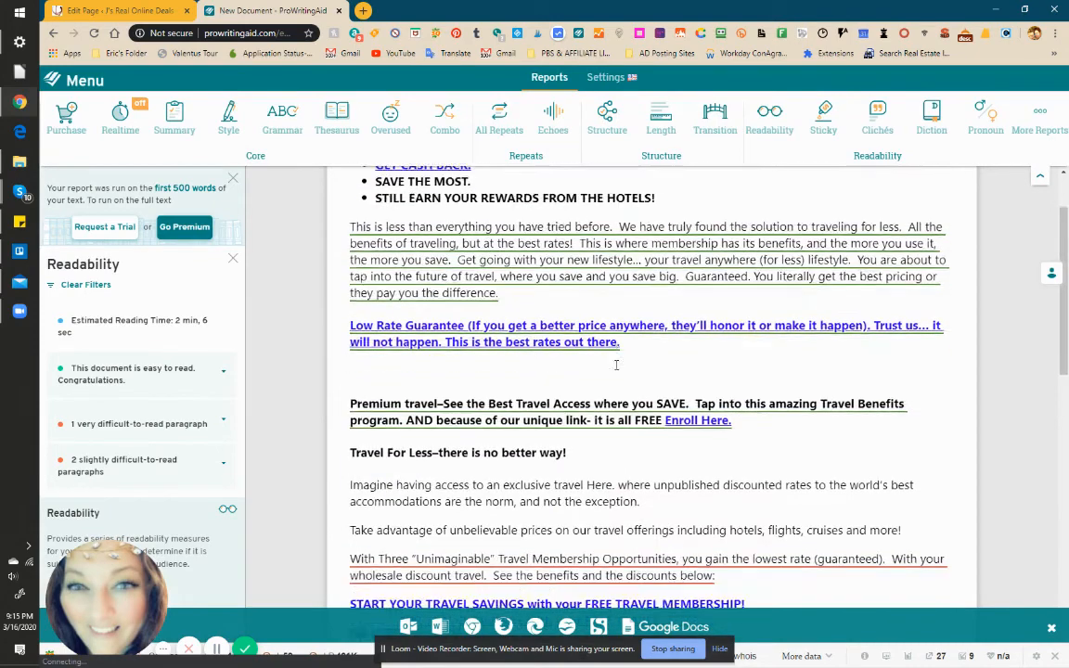
mouse_move(382, 286)
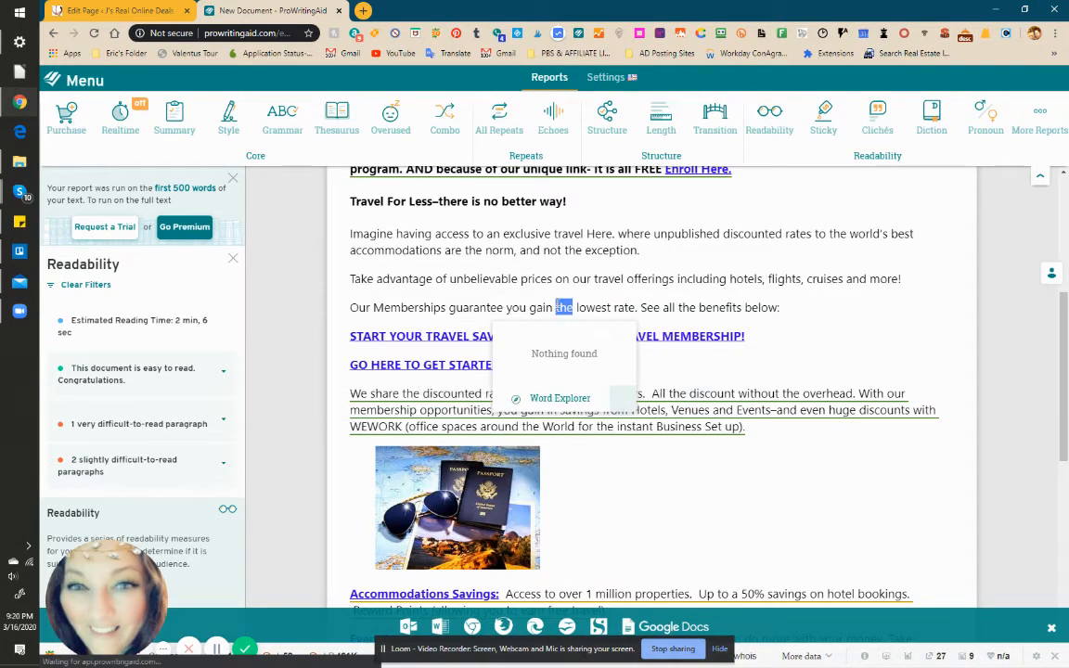
- Replace "gain" with "get" in the sentence about Memberships guaranteeing the lowest rate and rerun the Readability report
double_click(541, 307)
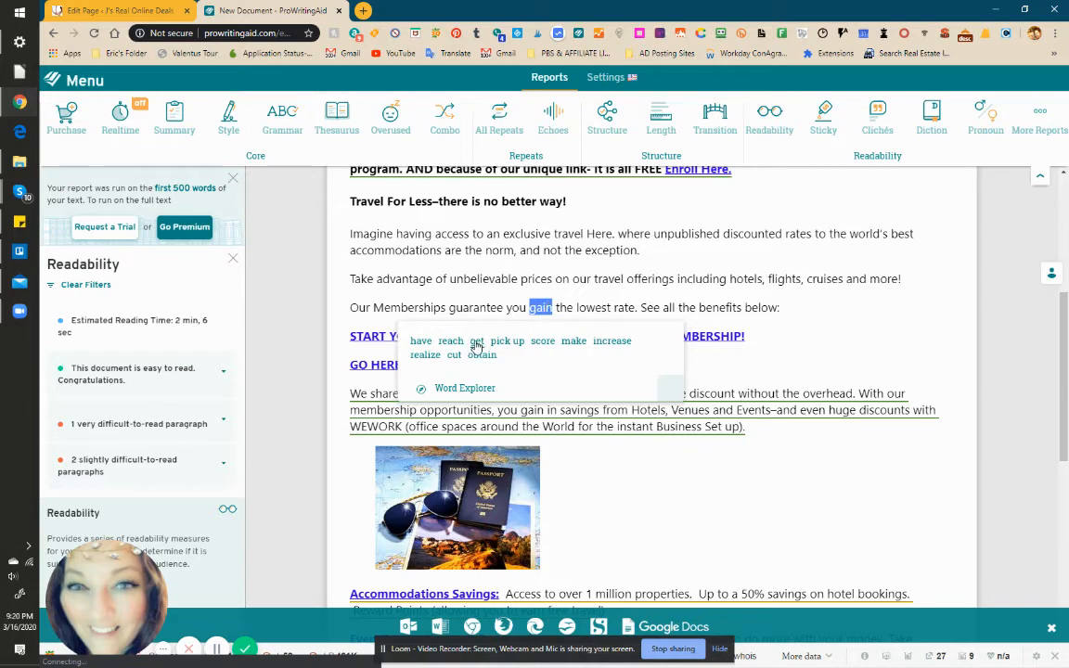
left_click(476, 343)
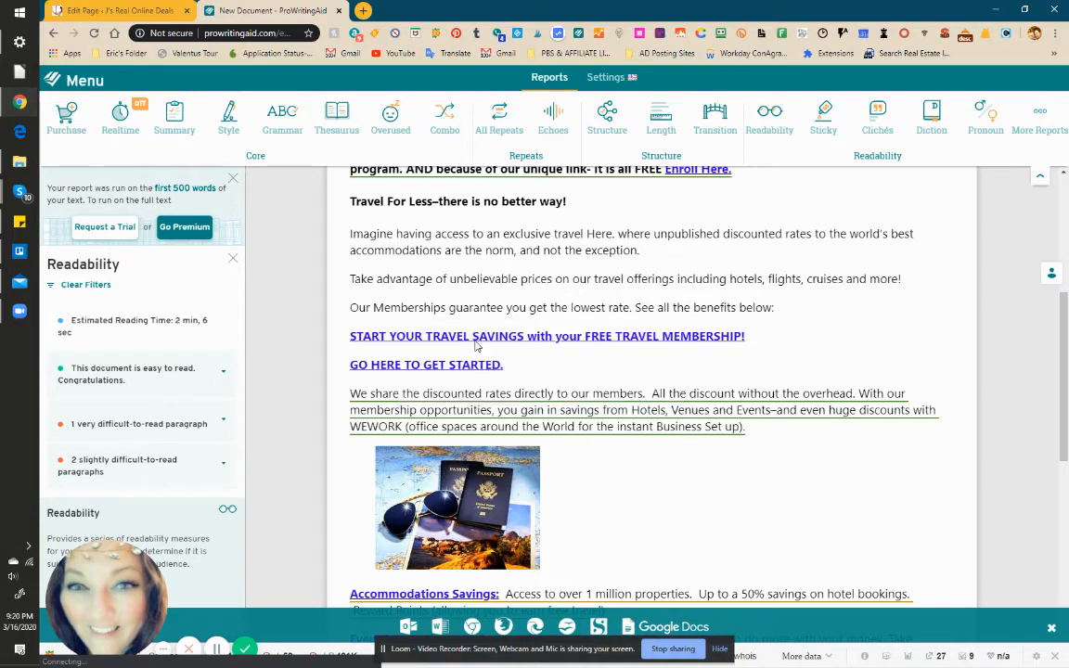
left_click(785, 119)
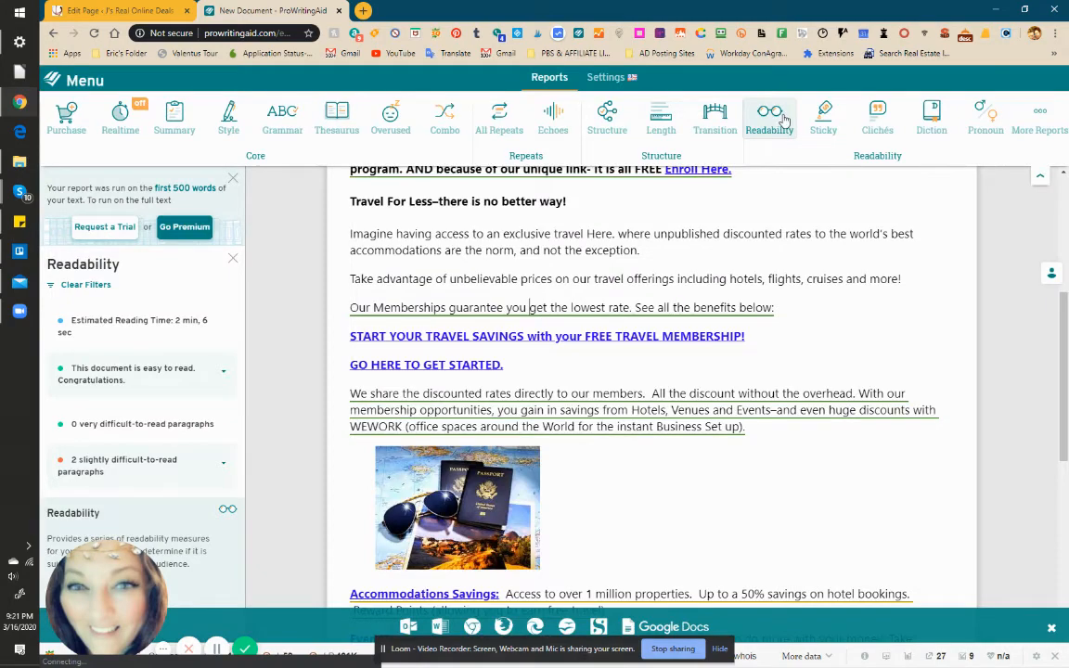
- Change the Accommodations Savings opening to "With access to over 1 million properties" and rerun the Readability report
scroll(559, 398, "down", 4)
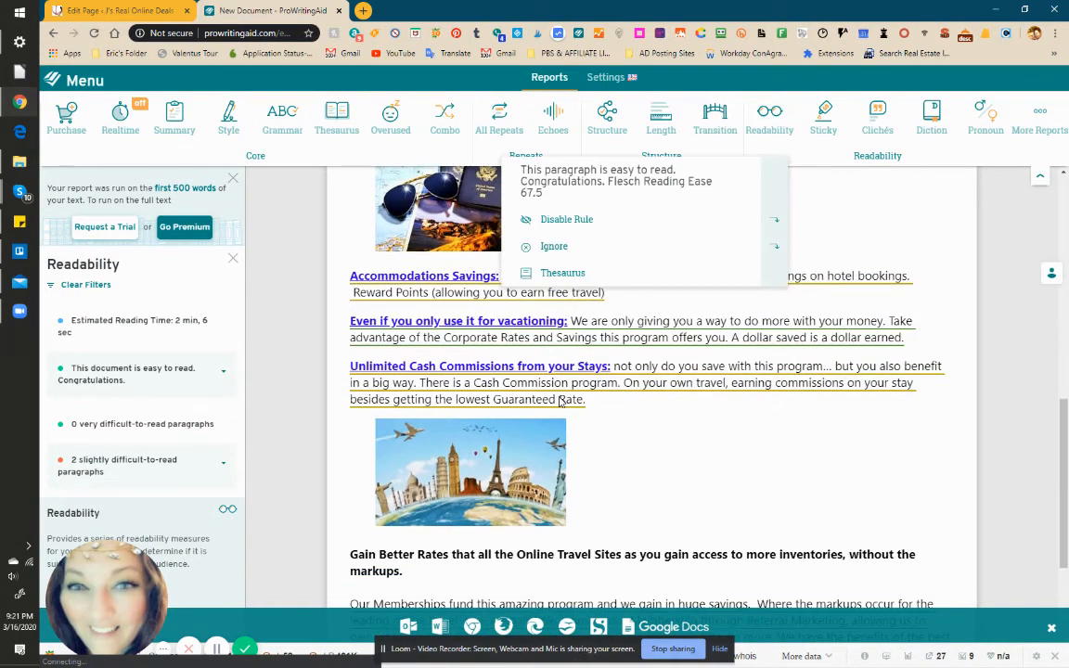
scroll(423, 294, "up", 1)
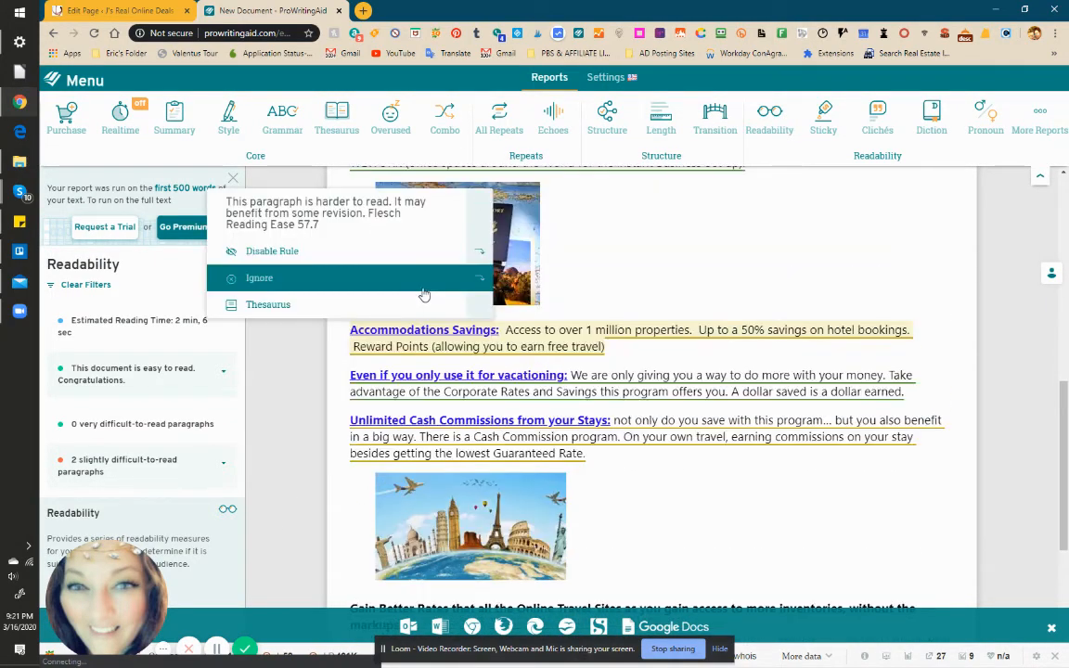
mouse_move(534, 348)
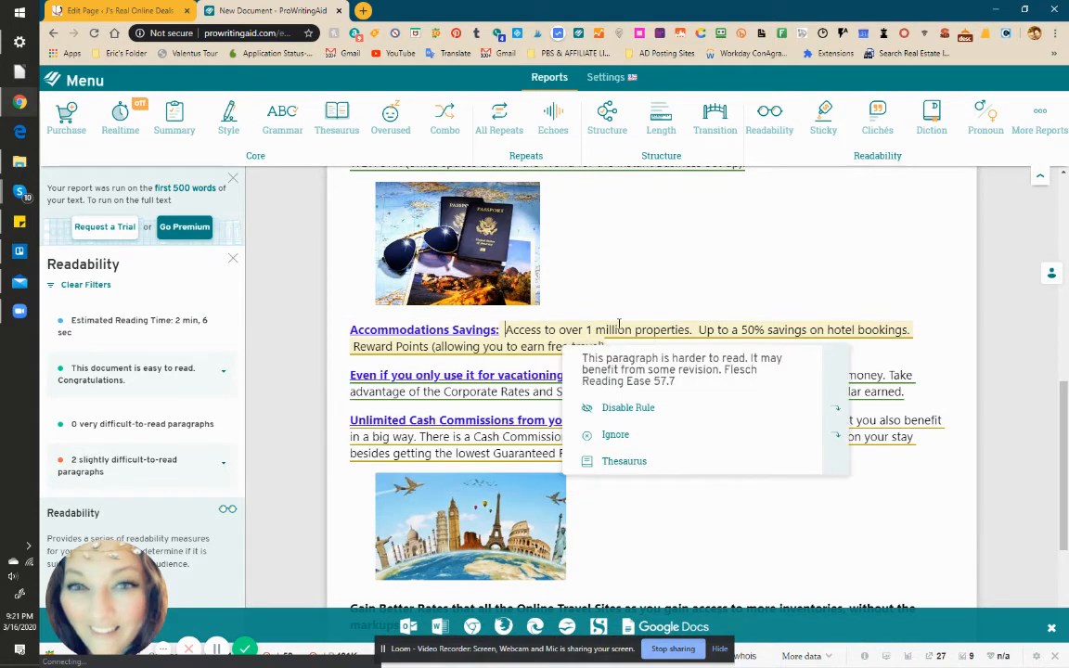
left_click(506, 329)
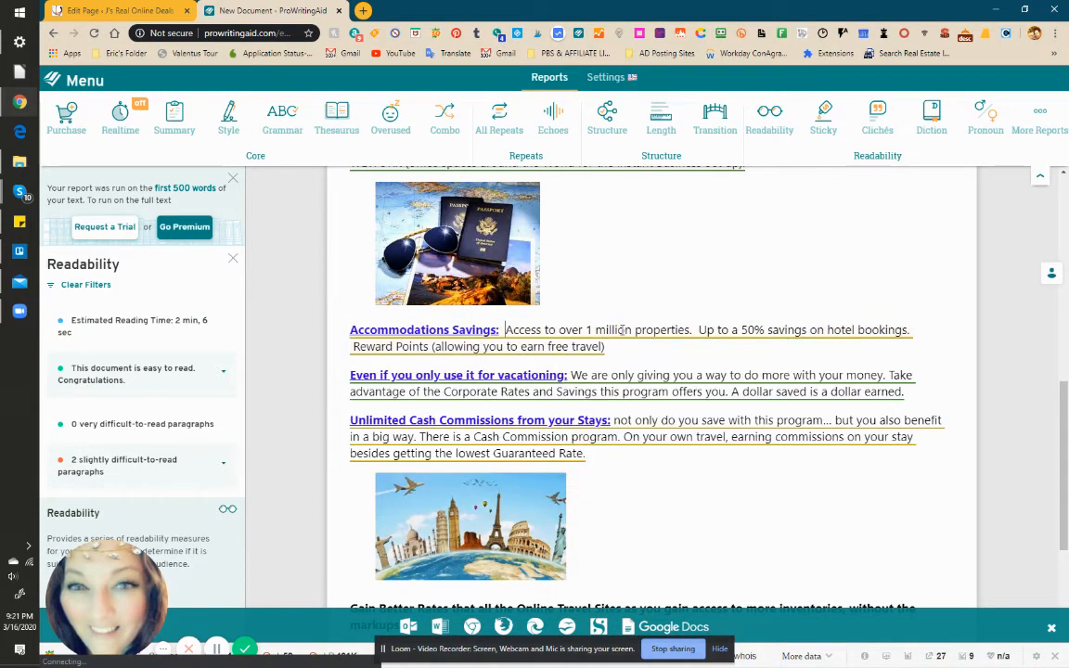
type("With")
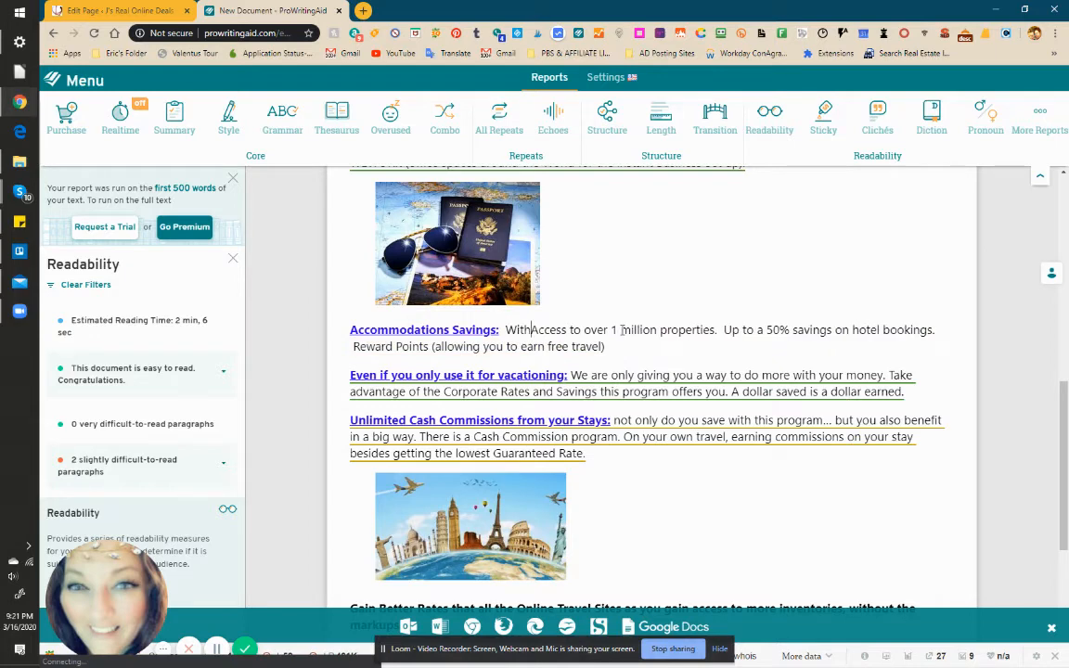
key("Delete")
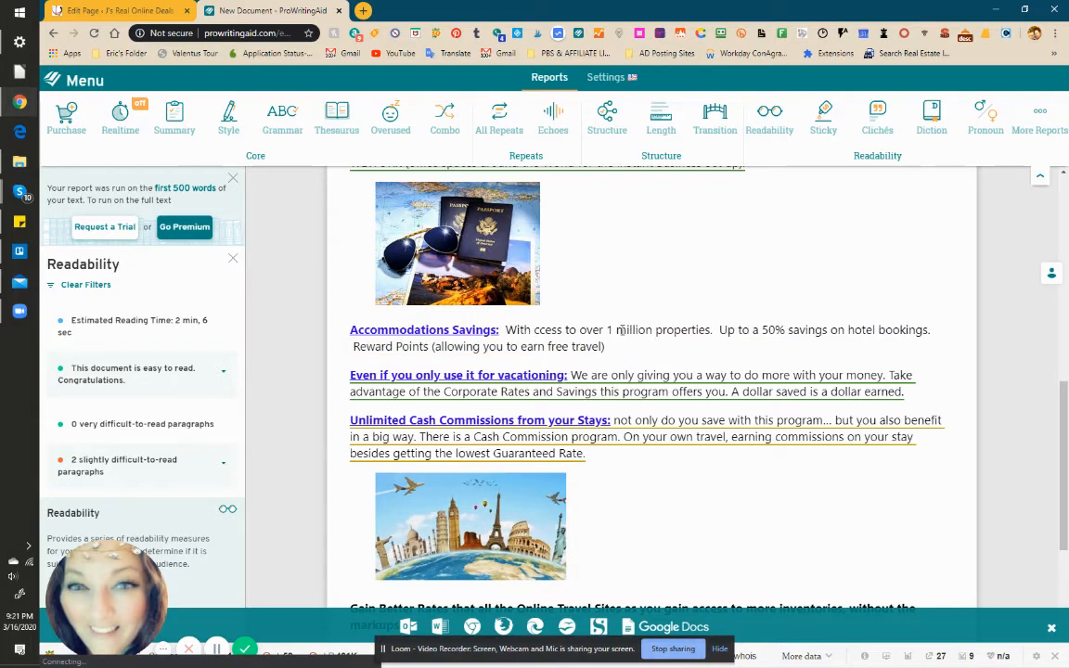
type("a")
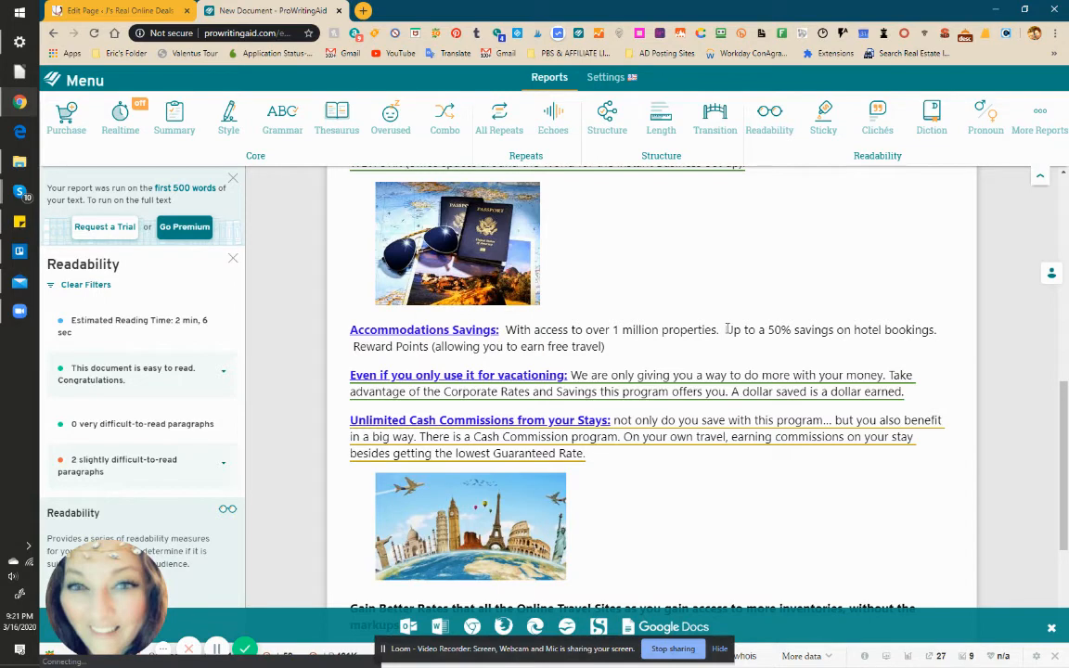
left_click(770, 116)
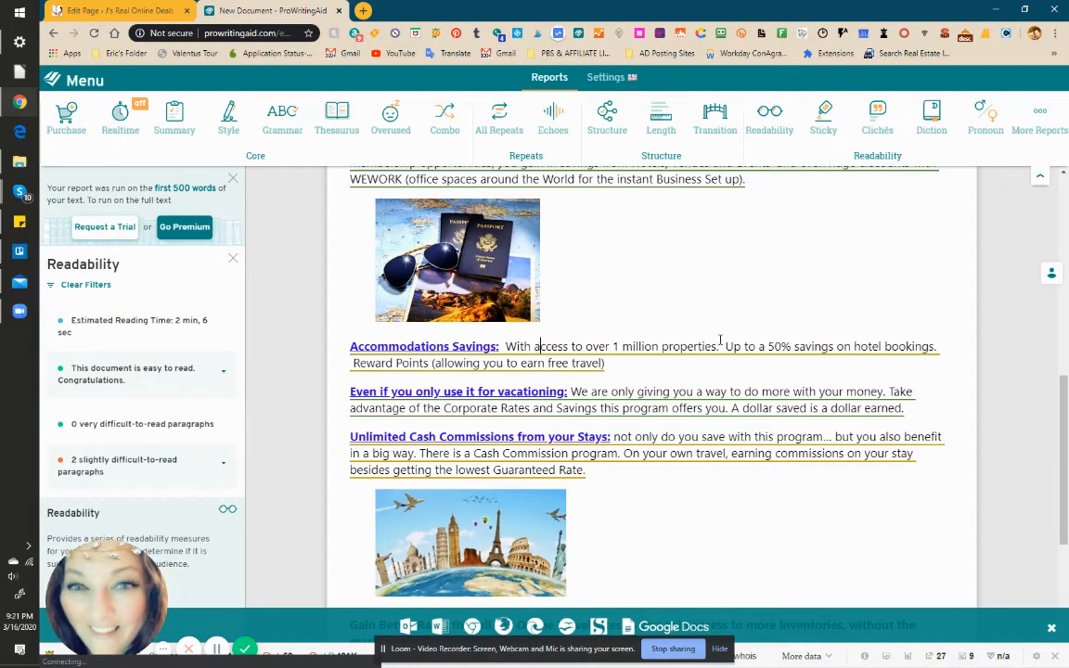
- Join the first two Accommodations Savings sentences so they read "properties and up to a 50% savings on hotel bookings"
mouse_move(721, 347)
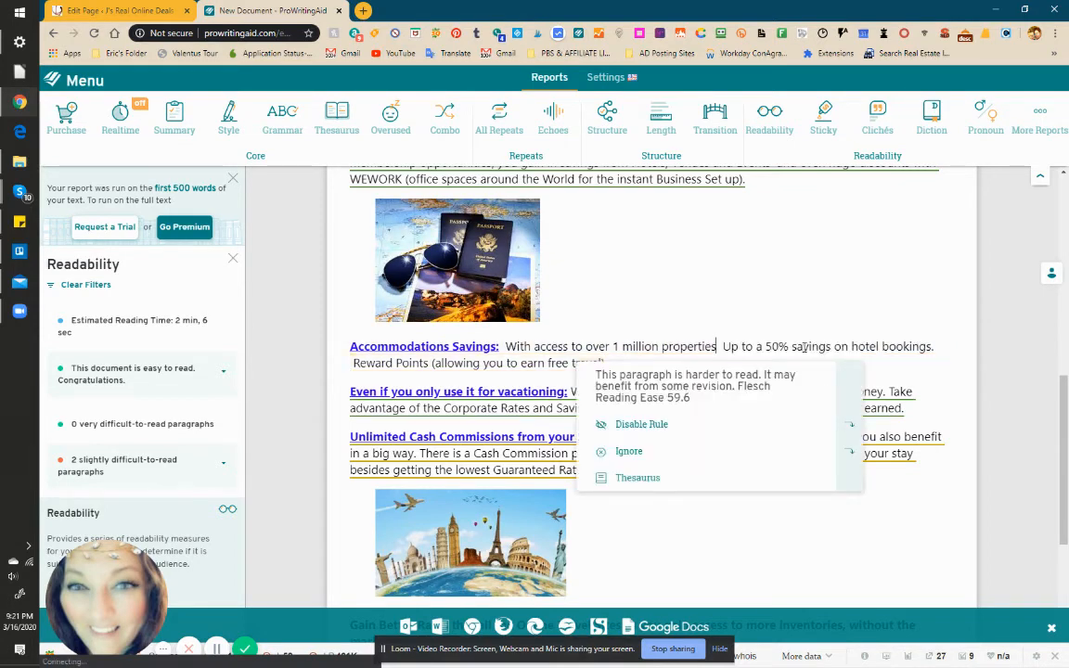
key("BackSpace")
type("and")
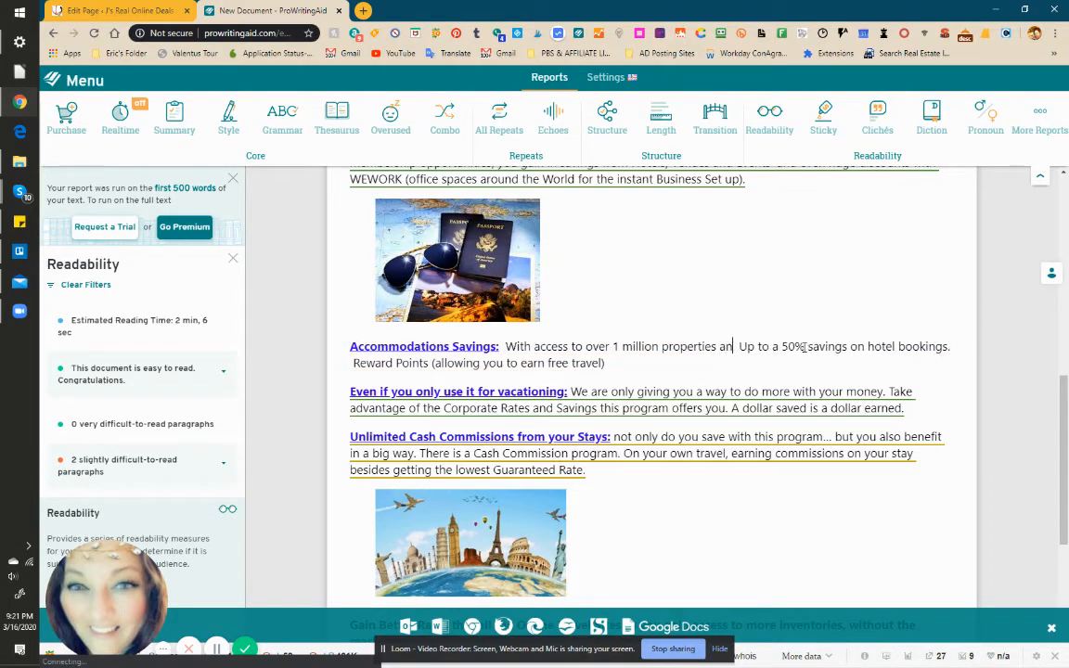
key("Delete")
key("Delete")
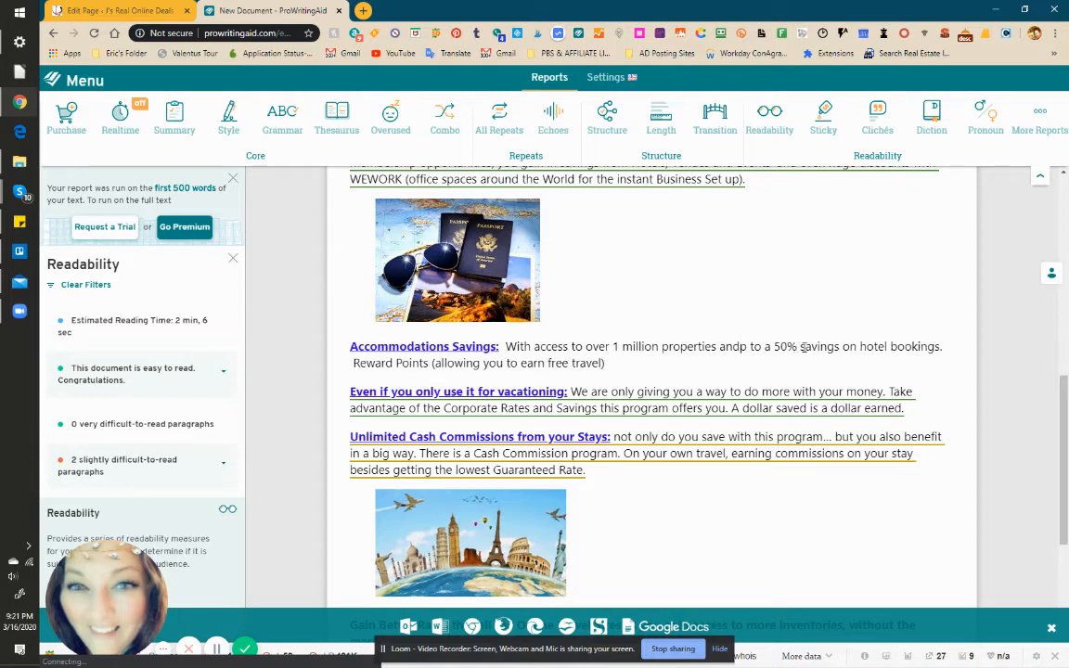
type("u")
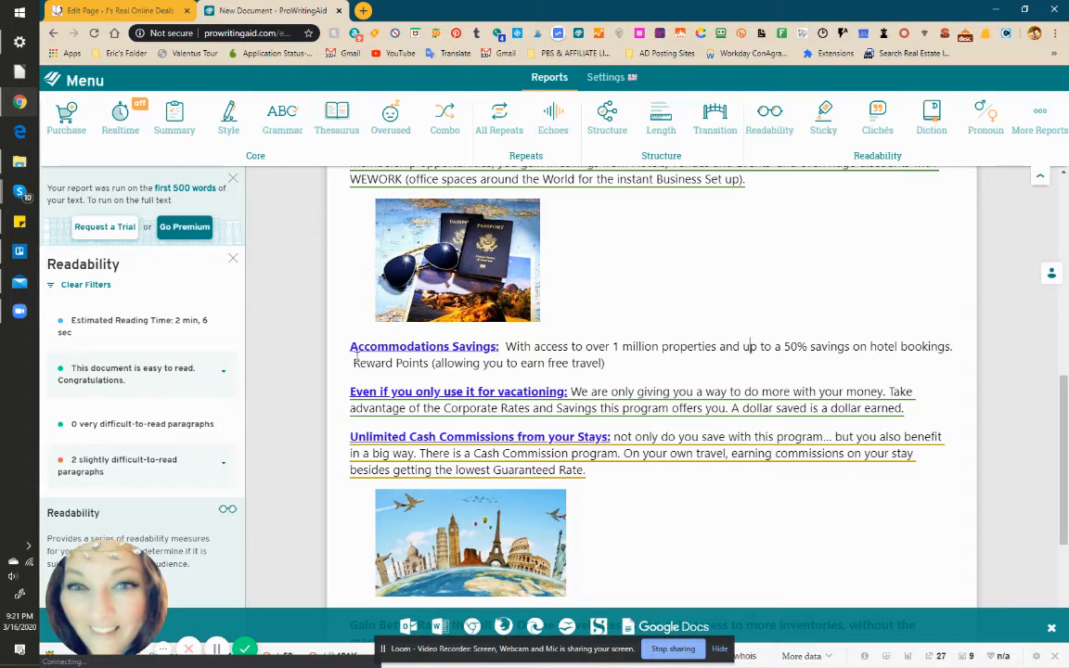
- Insert "You will gain" before "Reward Points" in the Accommodations Savings paragraph
left_click(961, 347)
type("You")
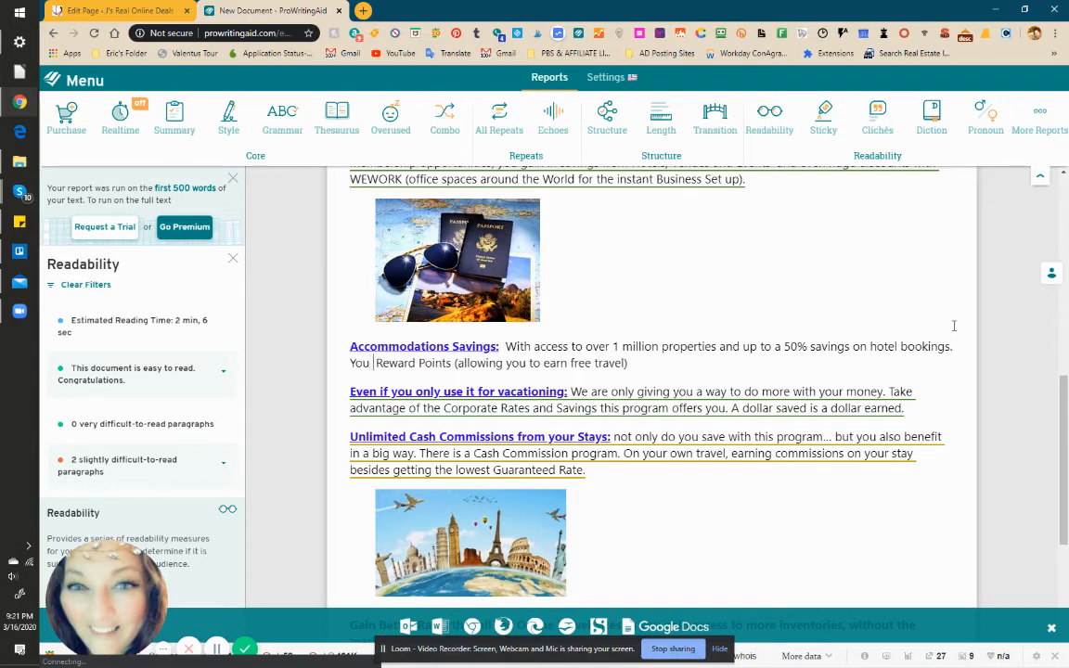
type(" will ha")
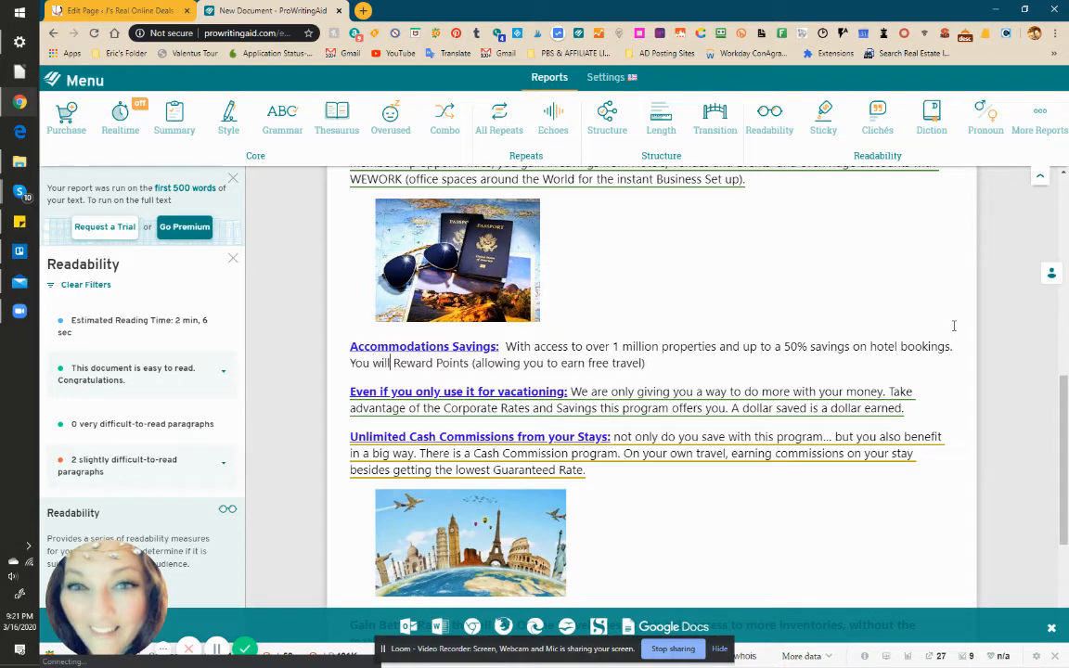
key("BackSpace")
key("BackSpace")
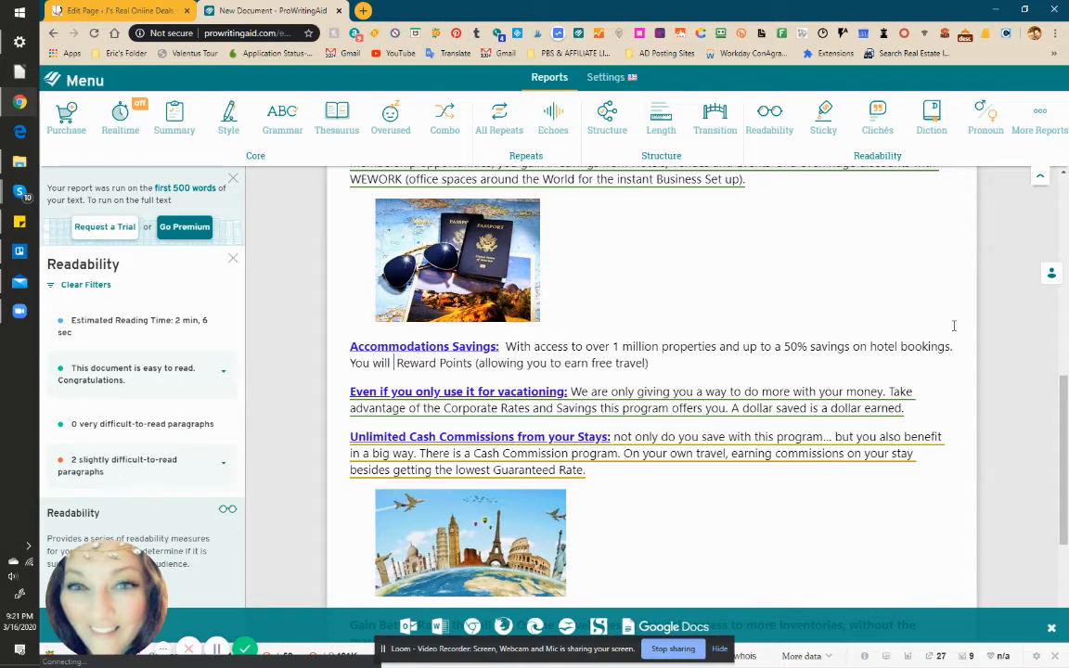
type("gain")
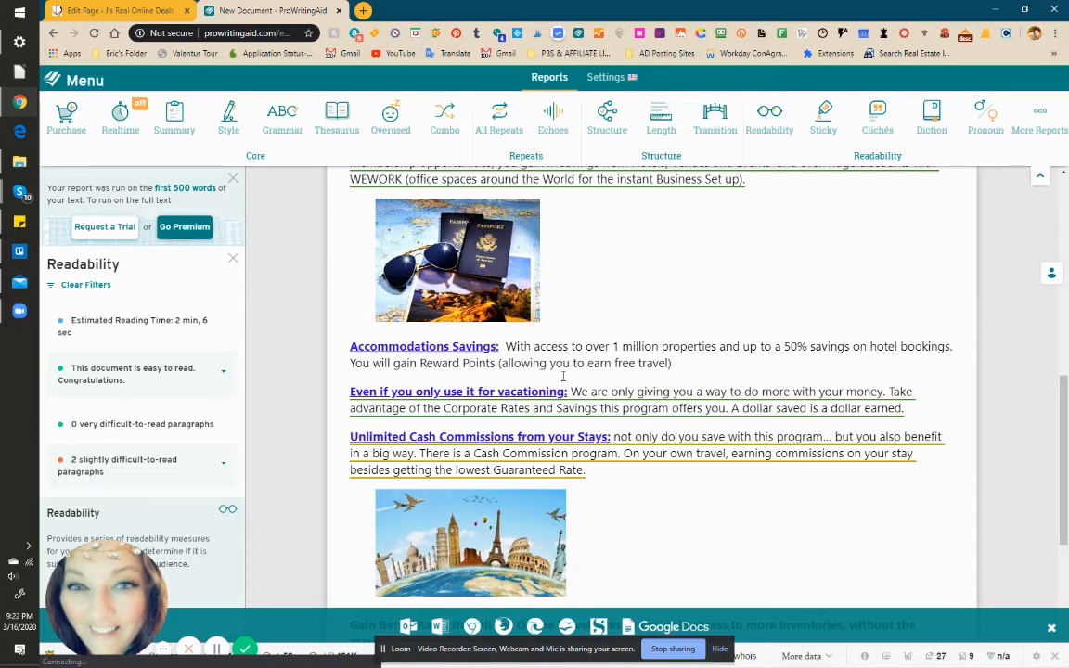
- Remove the parentheses around "allowing you to earn free travel", end the sentence with a period, and rerun the Readability report
double_click(524, 364)
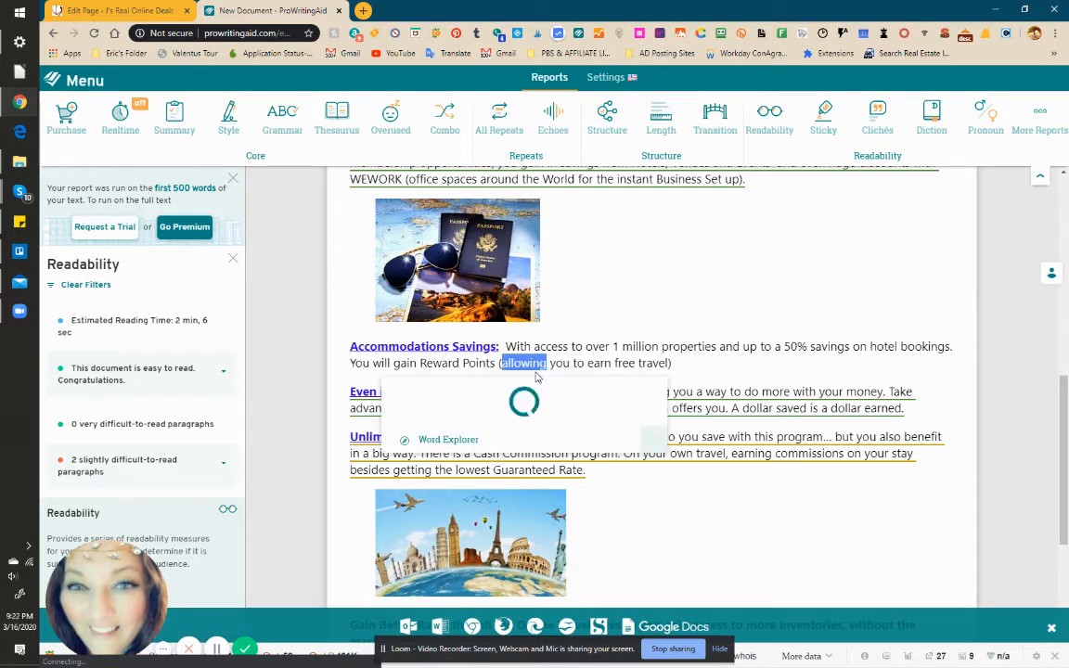
key("Left")
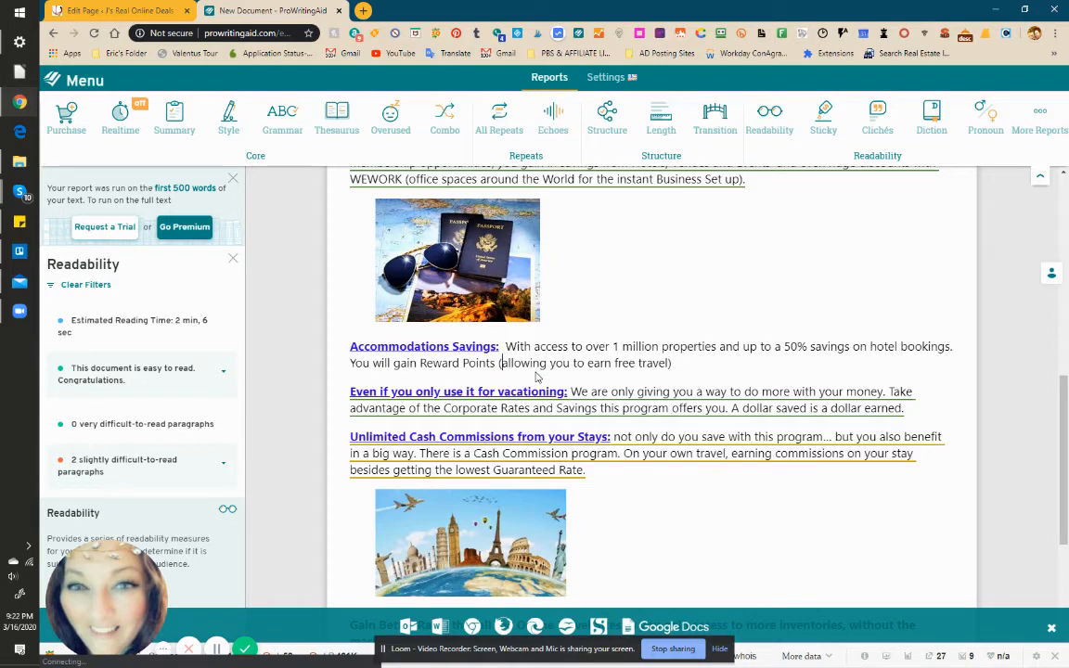
key("BackSpace")
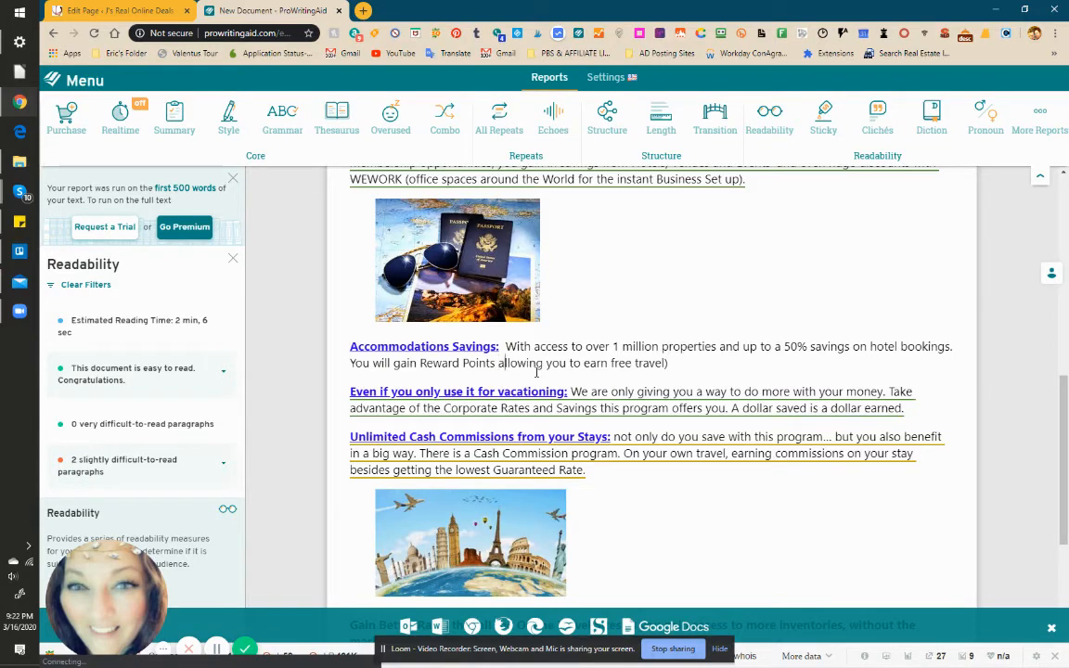
key("Right")
key("Right")
key("Right")
key("Right")
key("Right")
key("Right")
key("Right")
key("Right")
key("Right")
key("Right")
key("Right")
key("Right")
key("Right")
key("Right")
key("Right")
key("Right")
key("Right")
key("Right")
key("Right")
key("Right")
key("Right")
key("Delete")
left_click(772, 117)
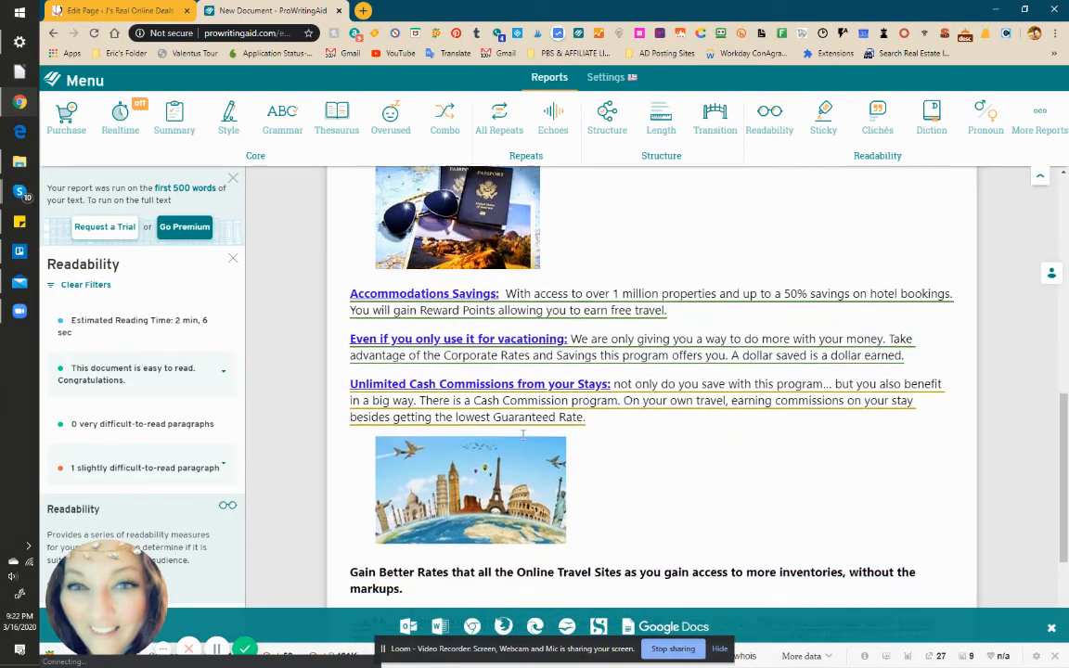
- Shorten "but you also benefit" to "but also benefit" in the Unlimited Cash Commissions paragraph
scroll(522, 433, "down", 3)
scroll(538, 279, "up", 1)
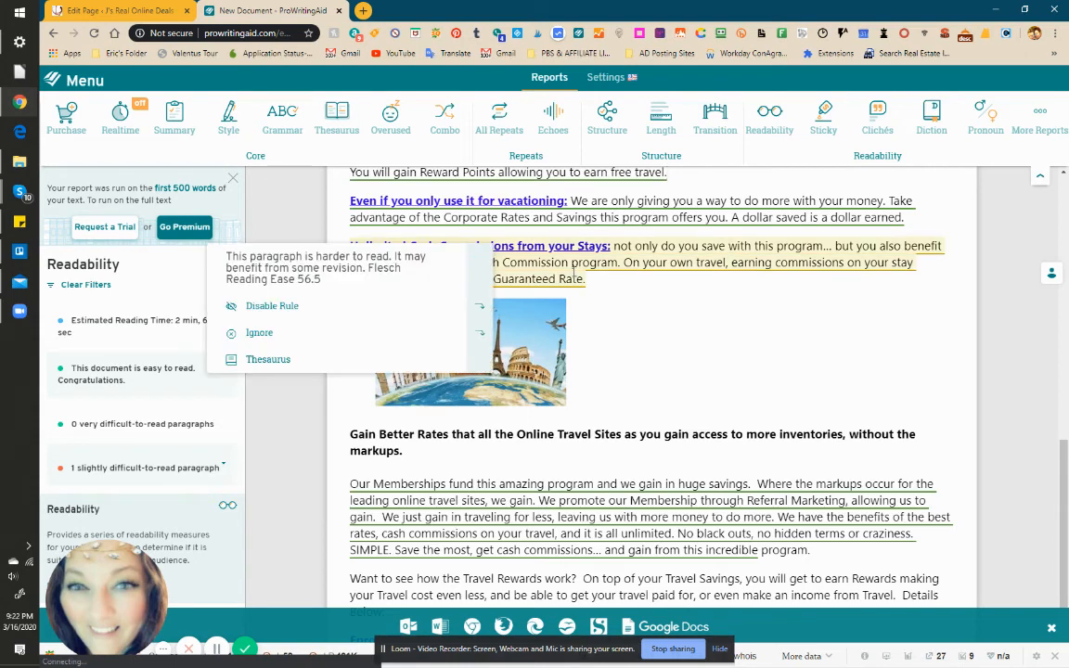
mouse_move(575, 276)
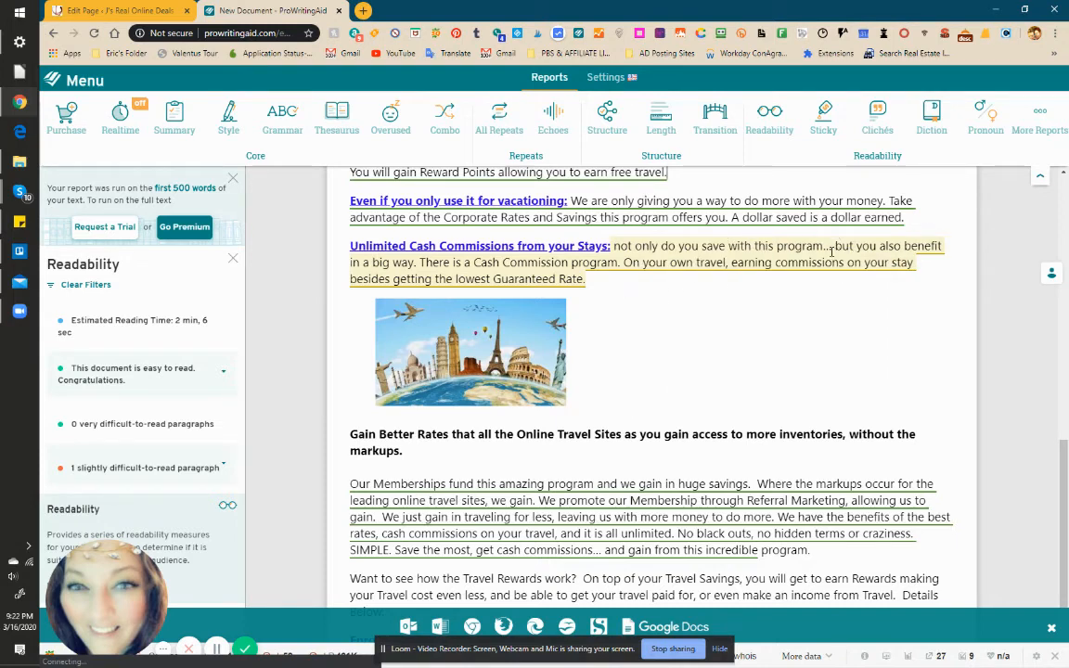
mouse_move(834, 247)
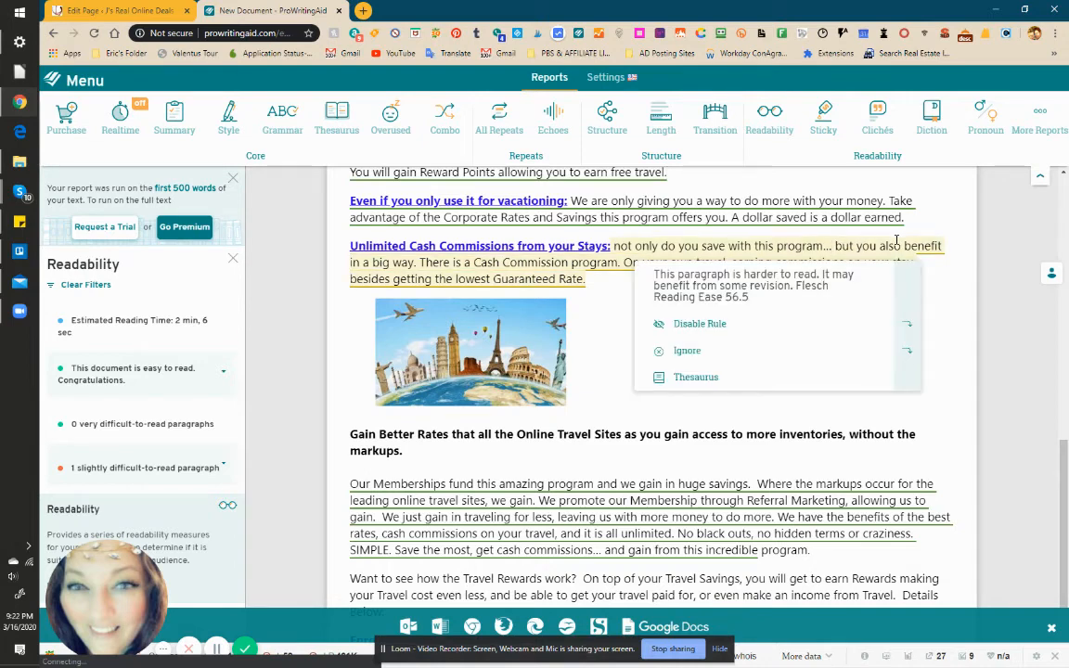
key("Right")
key("Right")
key("Right")
key("Right")
key("Right")
key("Right")
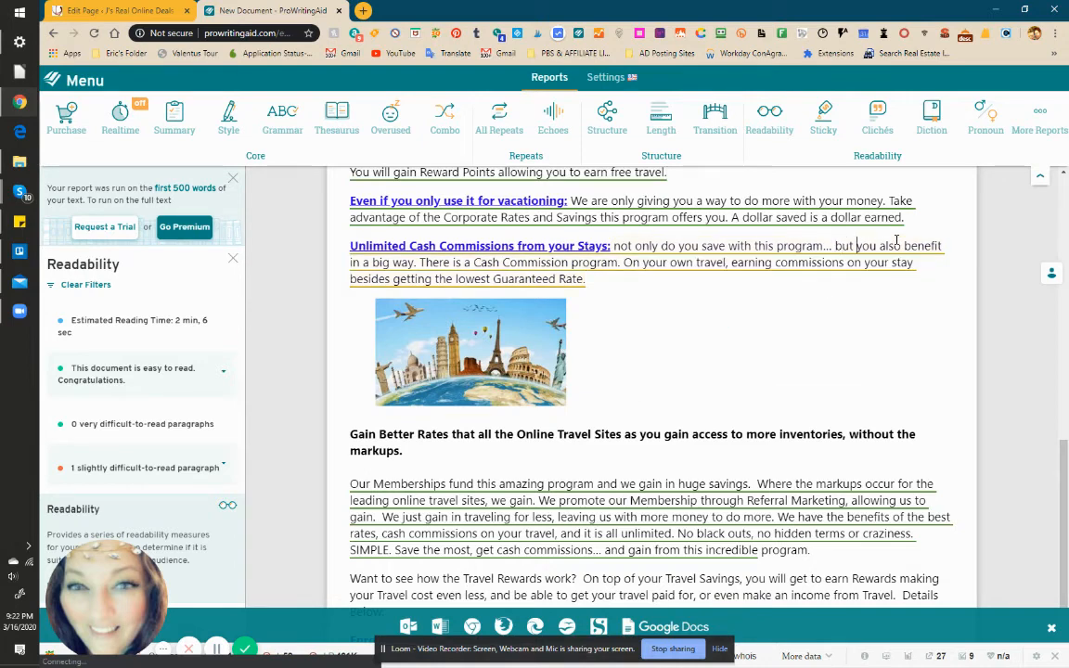
key("BackSpace")
key("BackSpace")
key("Delete")
key("Delete")
key("Delete")
key("Delete")
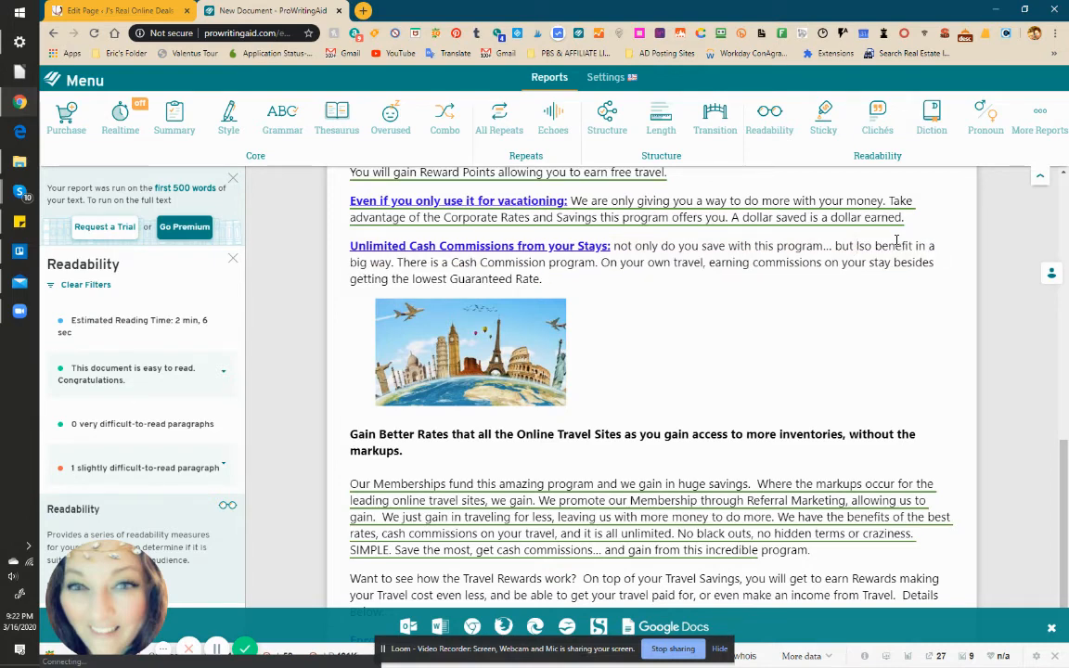
type("a")
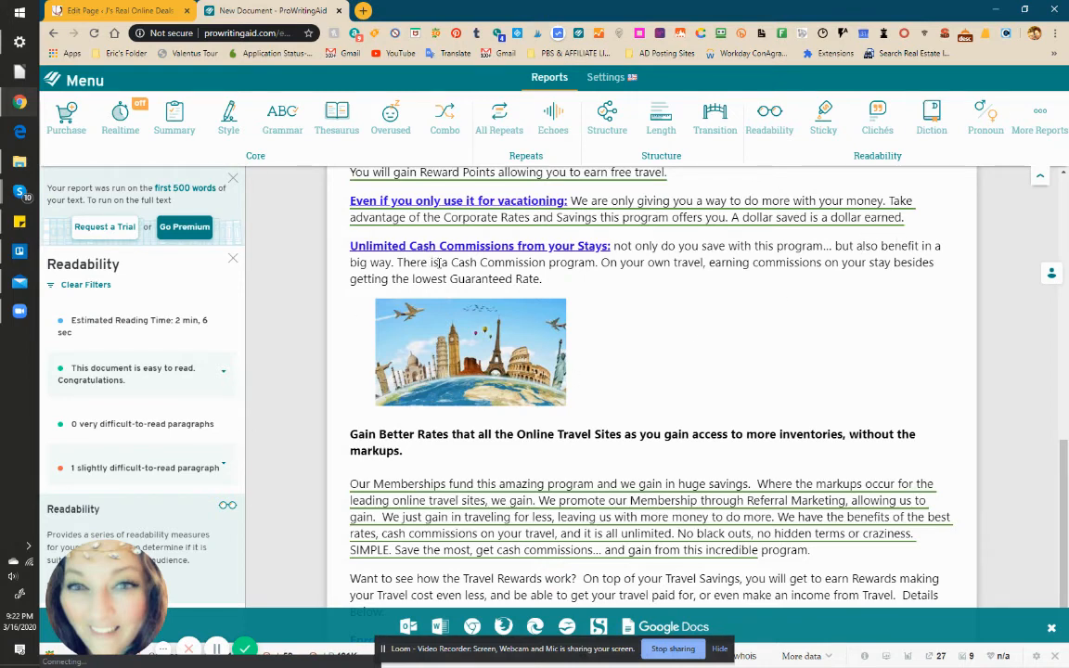
- Replace "There is" with "With" before "a Cash Commission program" in the Unlimited Cash Commissions paragraph
key("BackSpace")
key("BackSpace")
key("BackSpace")
key("BackSpace")
key("BackSpace")
key("BackSpace")
key("BackSpace")
key("BackSpace")
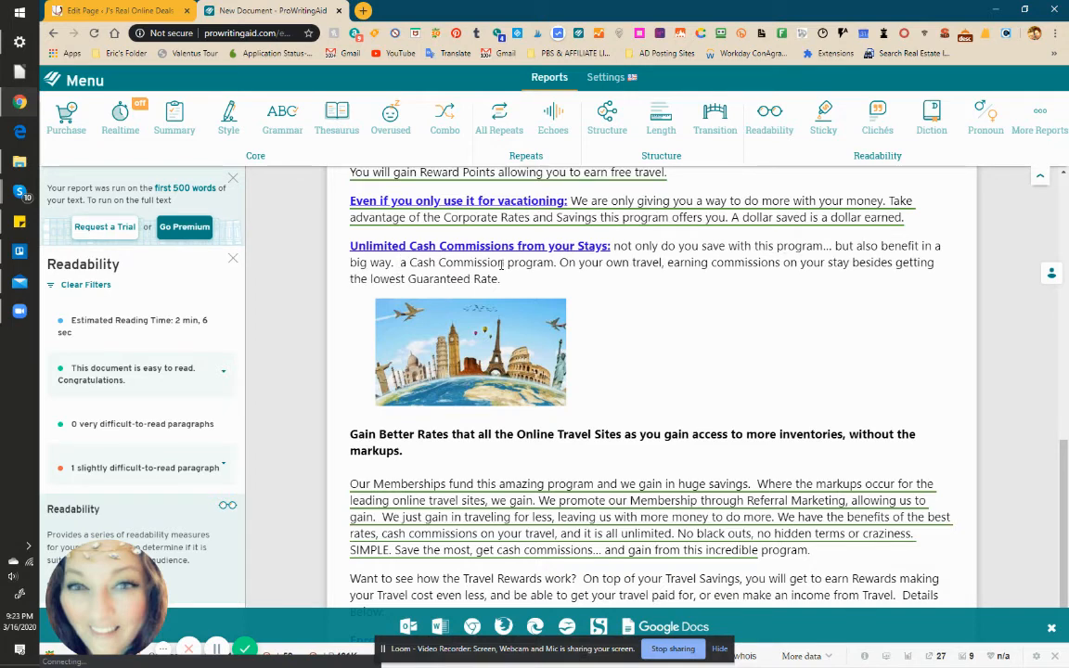
type("With a")
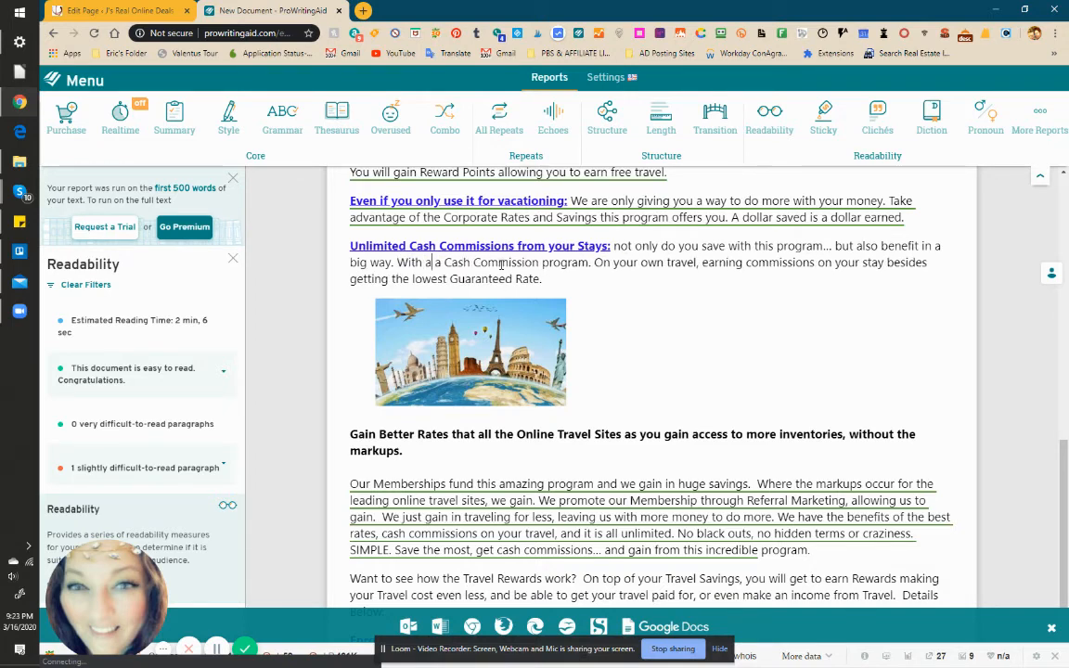
key("BackSpace")
key("BackSpace")
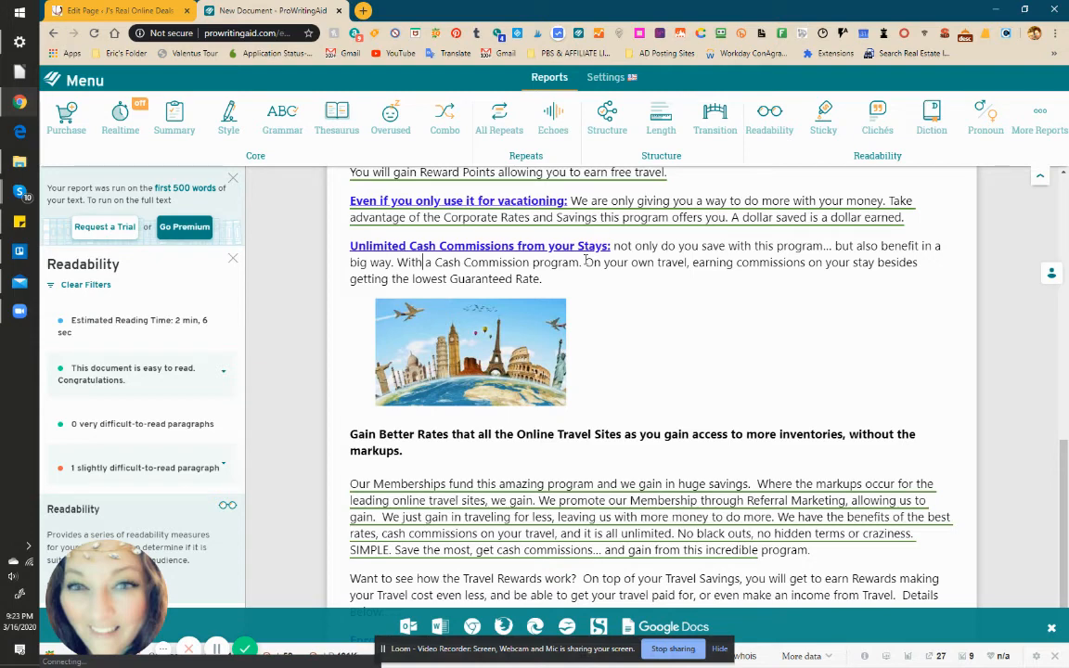
- End the "With a Cash Commission program" sentence with an exclamation mark and begin the following one with "Earn on your own travel"
left_click(583, 261)
key("BackSpace")
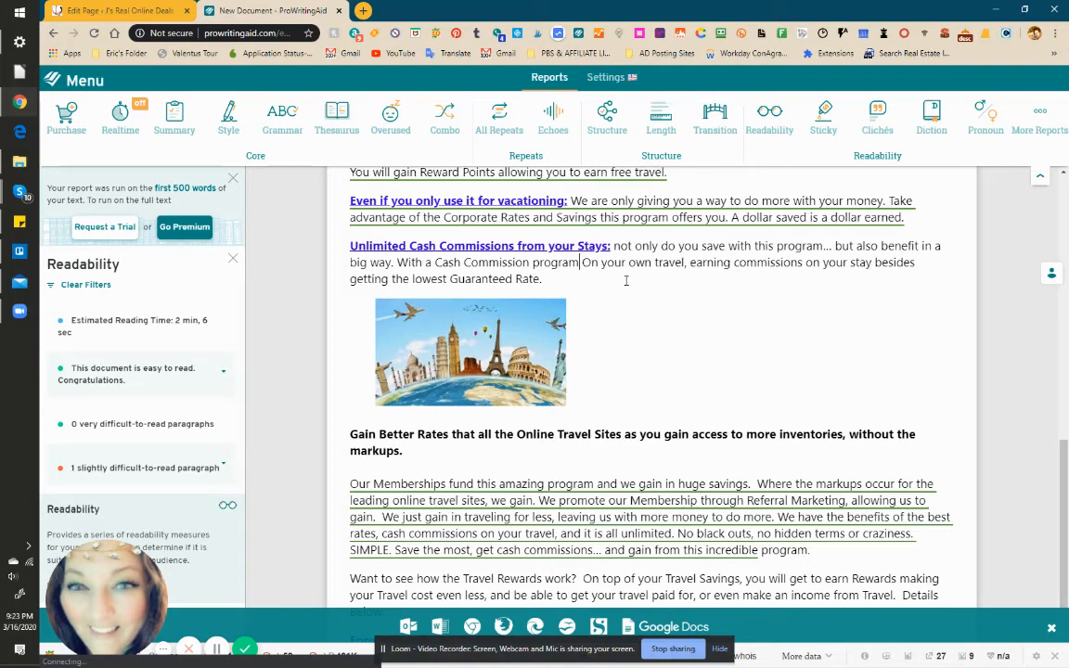
type("!")
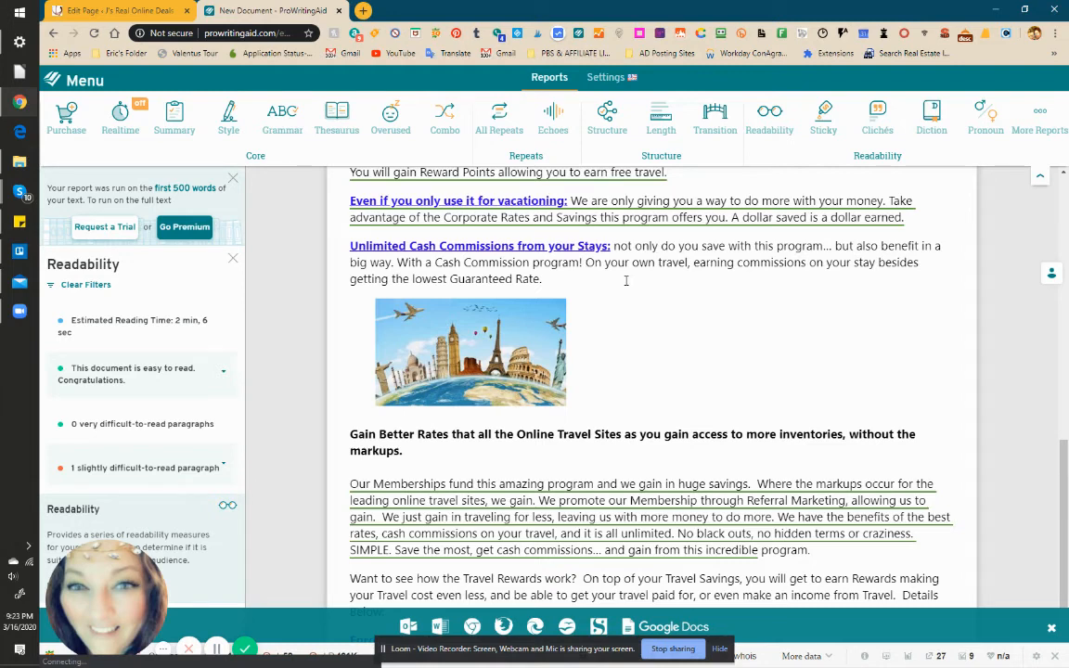
key("BackSpace")
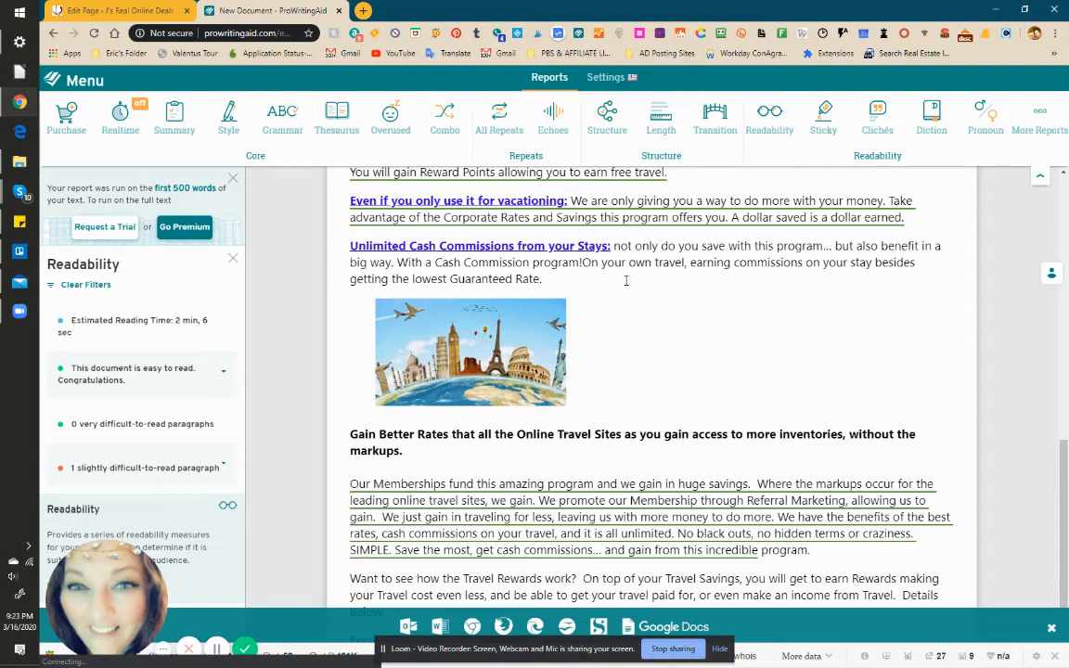
type("Ear")
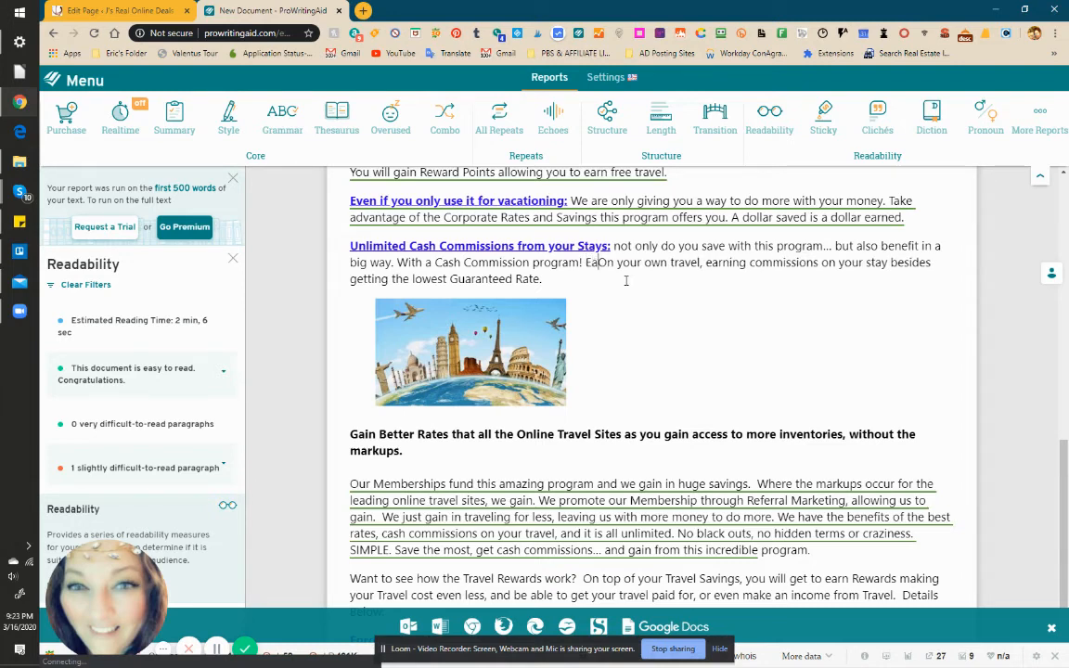
type("n on")
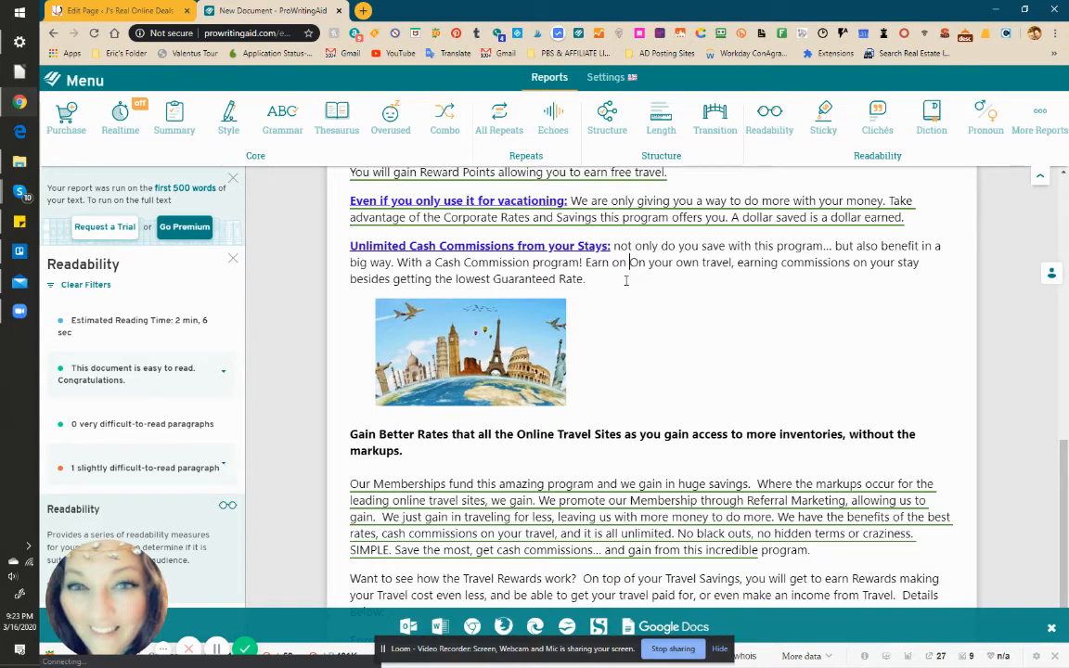
key("Delete")
key("Delete")
key("Delete")
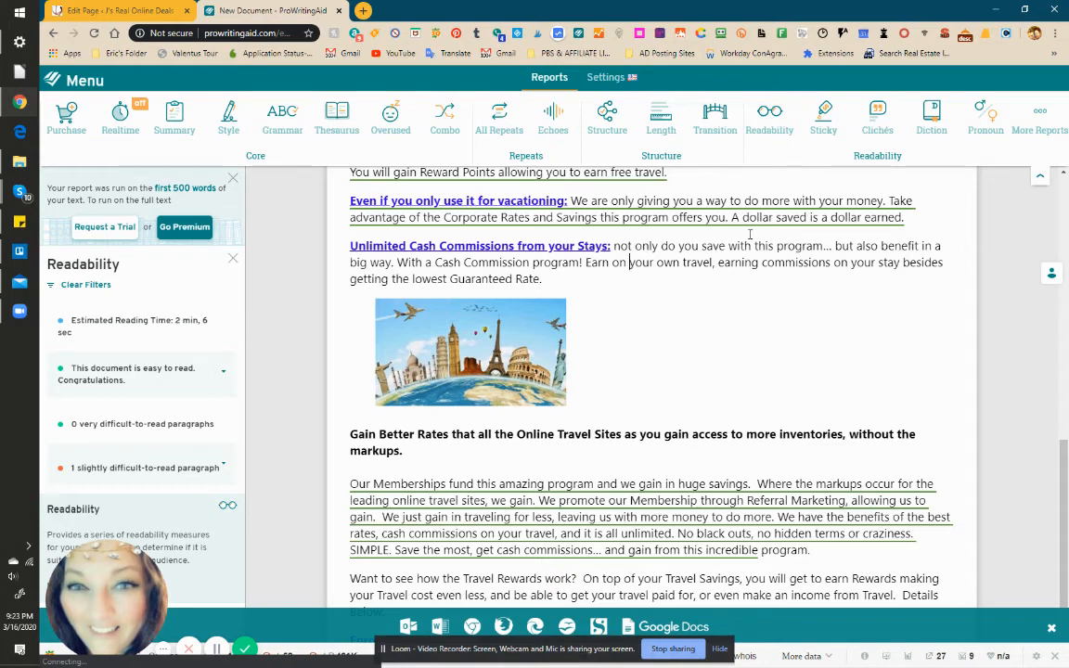
- Replace "earning commissions" with "getting paid" in the Unlimited Cash Commissions paragraph and rerun the Readability report
double_click(733, 263)
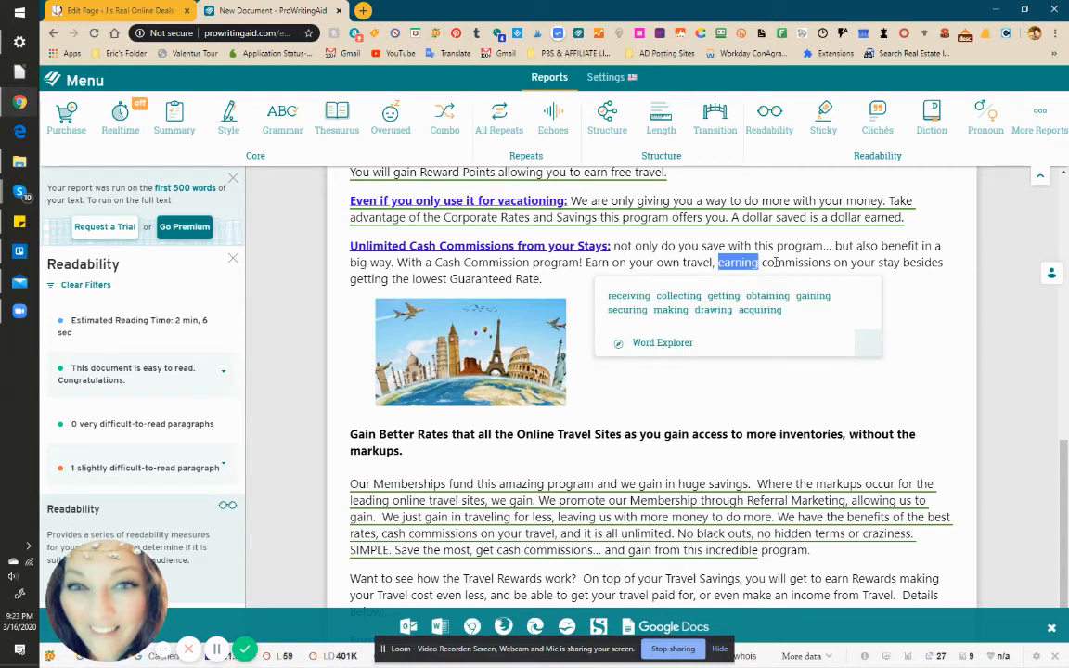
left_click(723, 295)
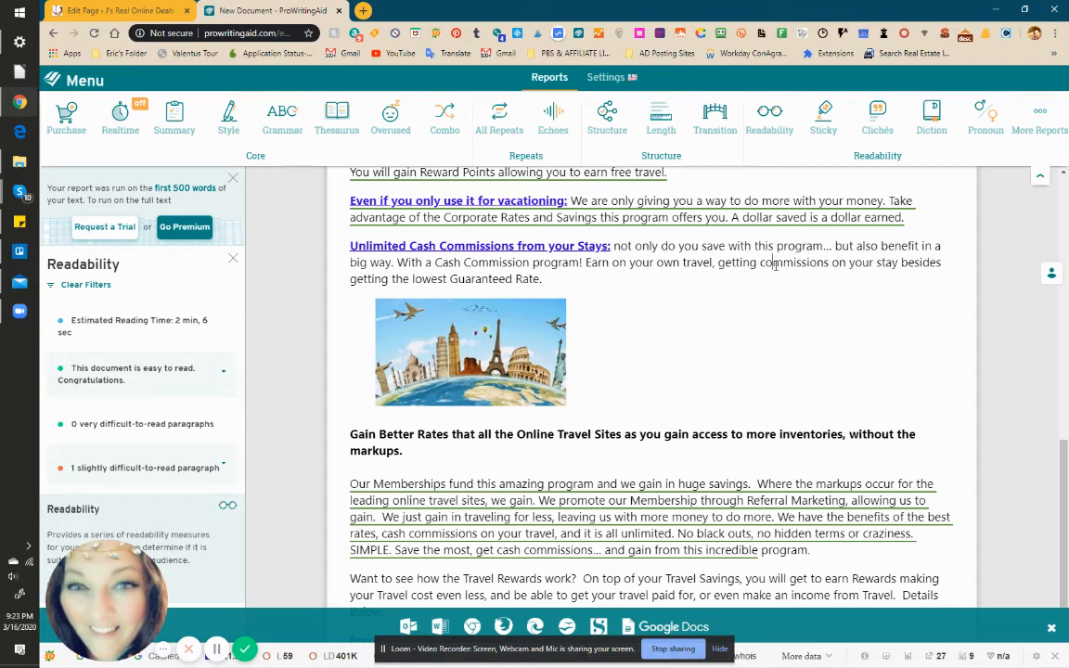
triple_click(775, 265)
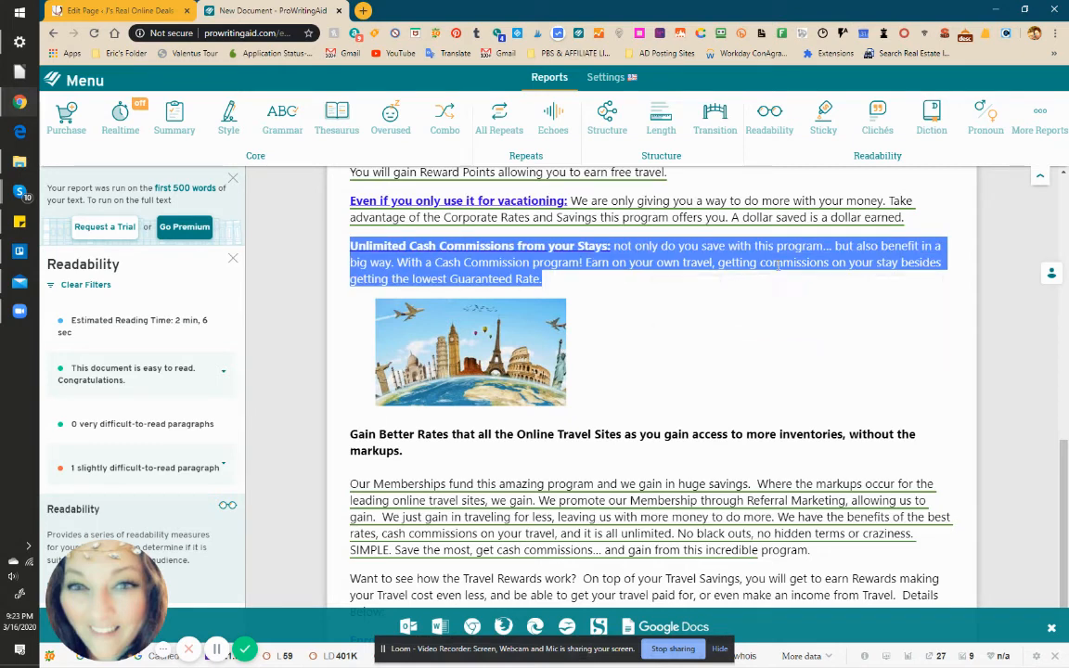
left_click(788, 295)
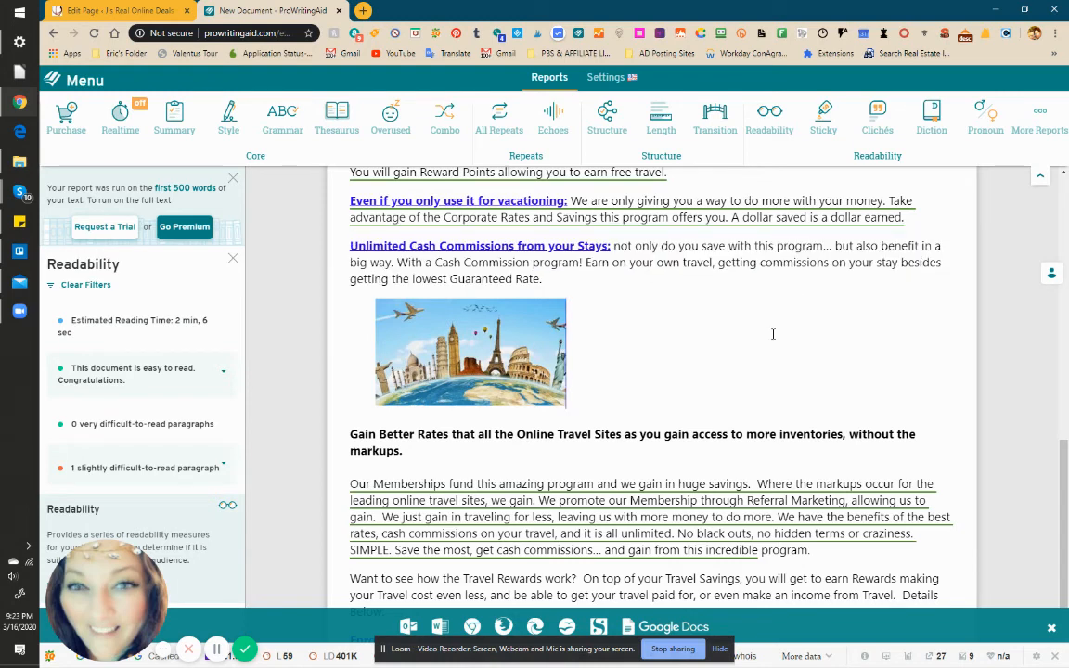
double_click(800, 265)
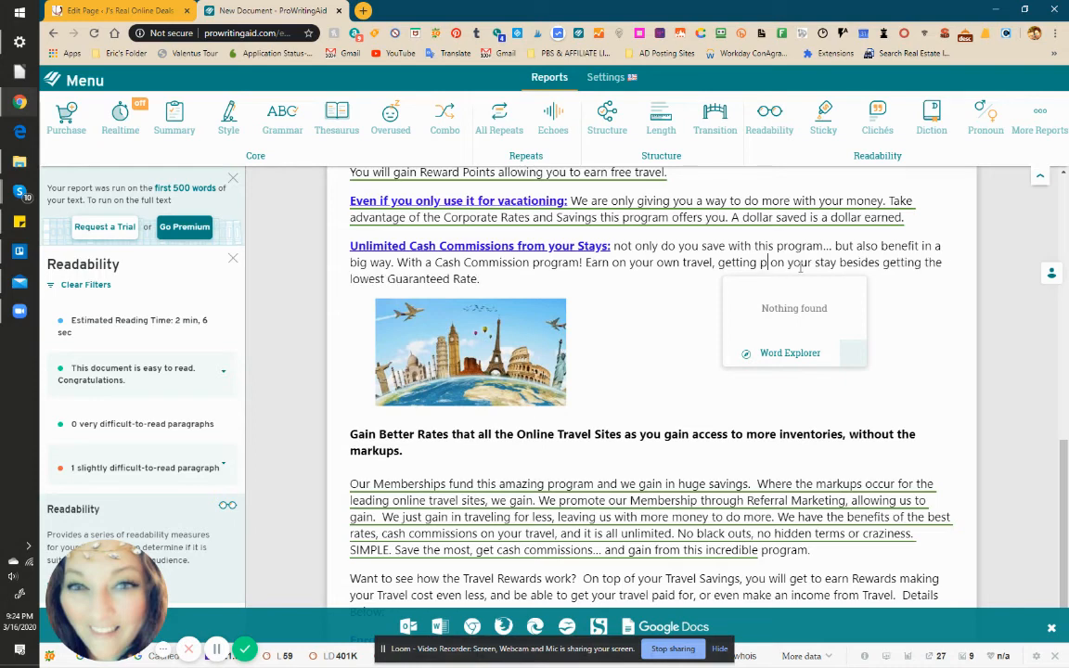
type("paid")
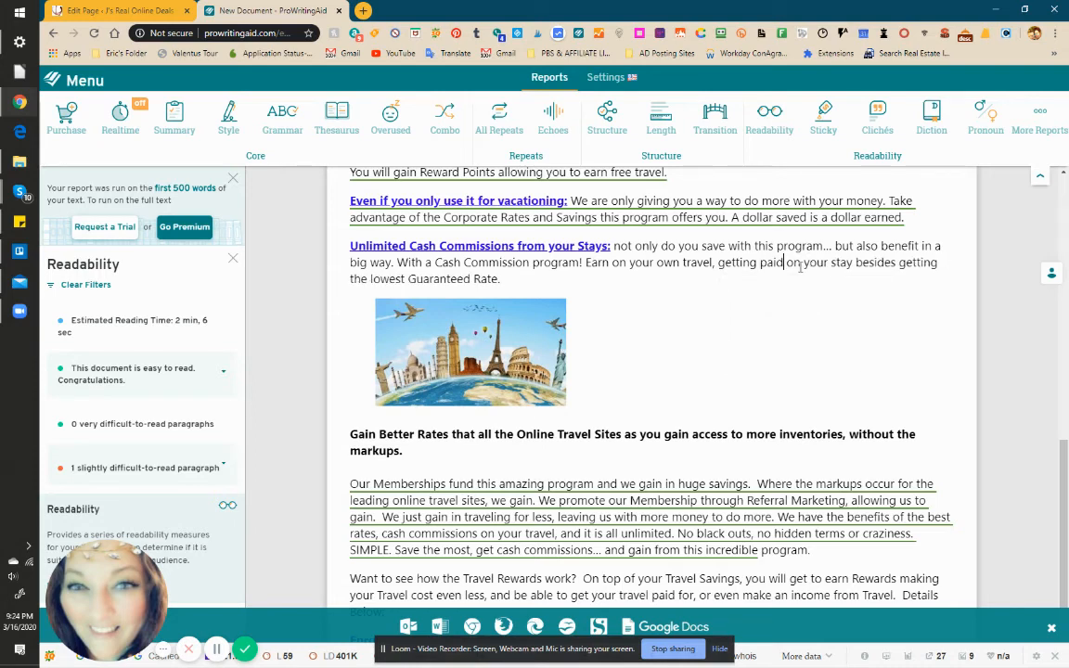
left_click(780, 130)
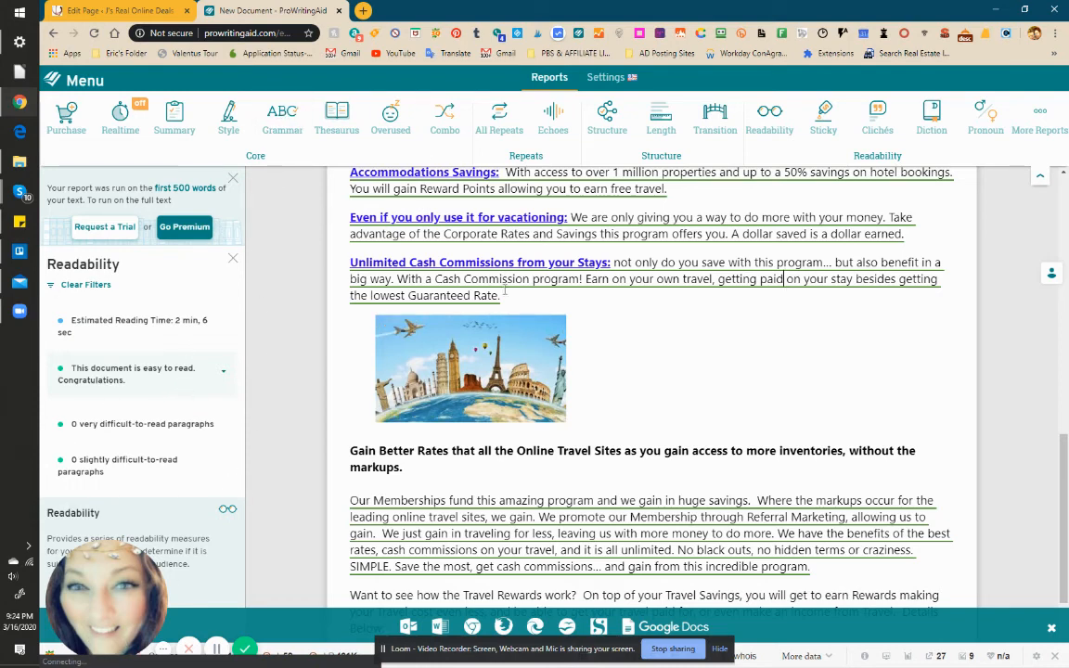
- Run the Summary report and review its document scores, statistics, vocabulary, readability measures and overused words
left_click(176, 125)
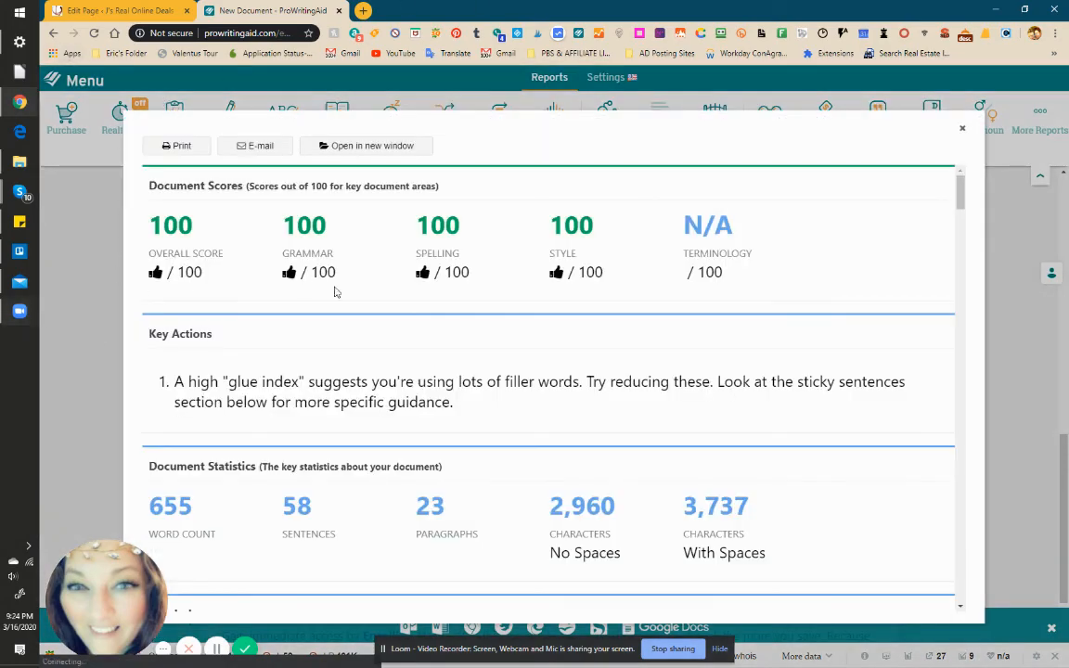
scroll(542, 292, "down", 10)
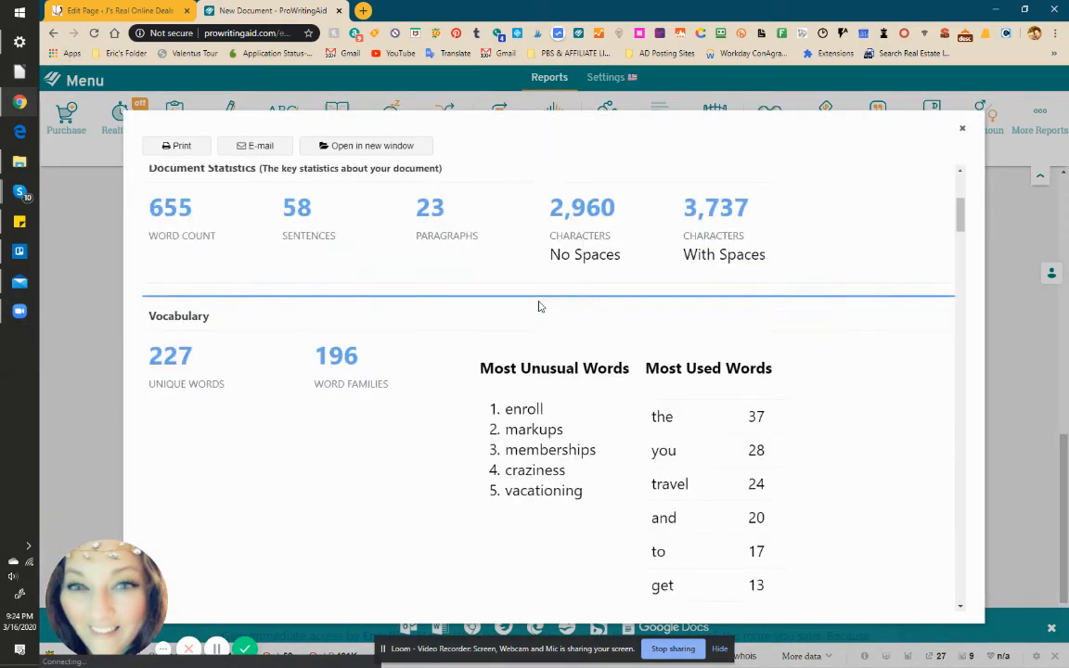
scroll(529, 305, "down", 3)
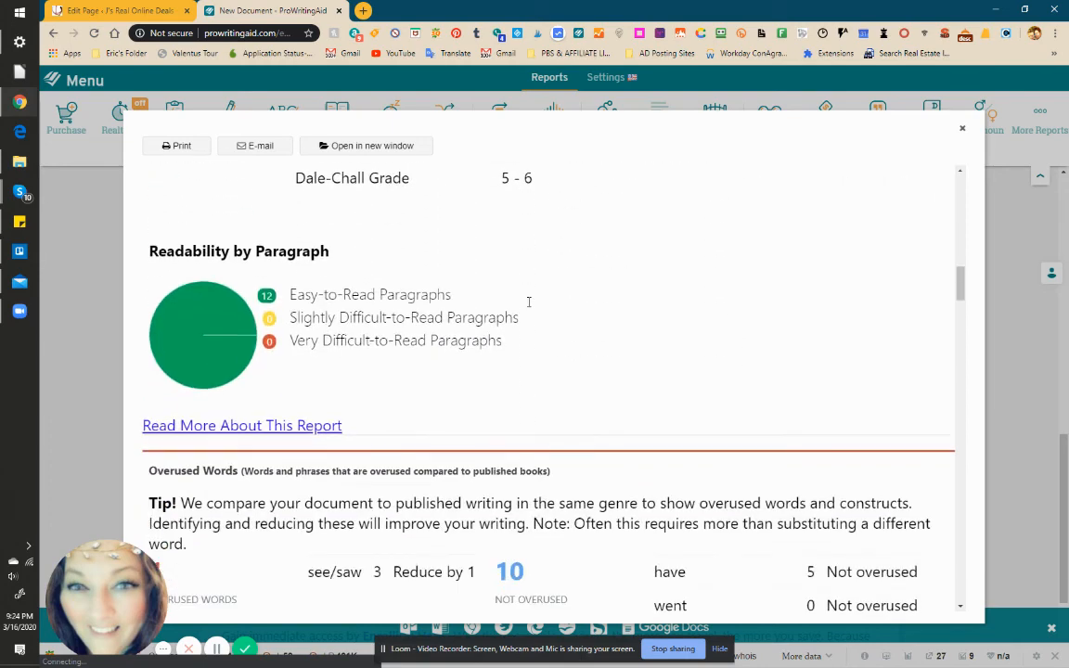
scroll(352, 357, "up", 2)
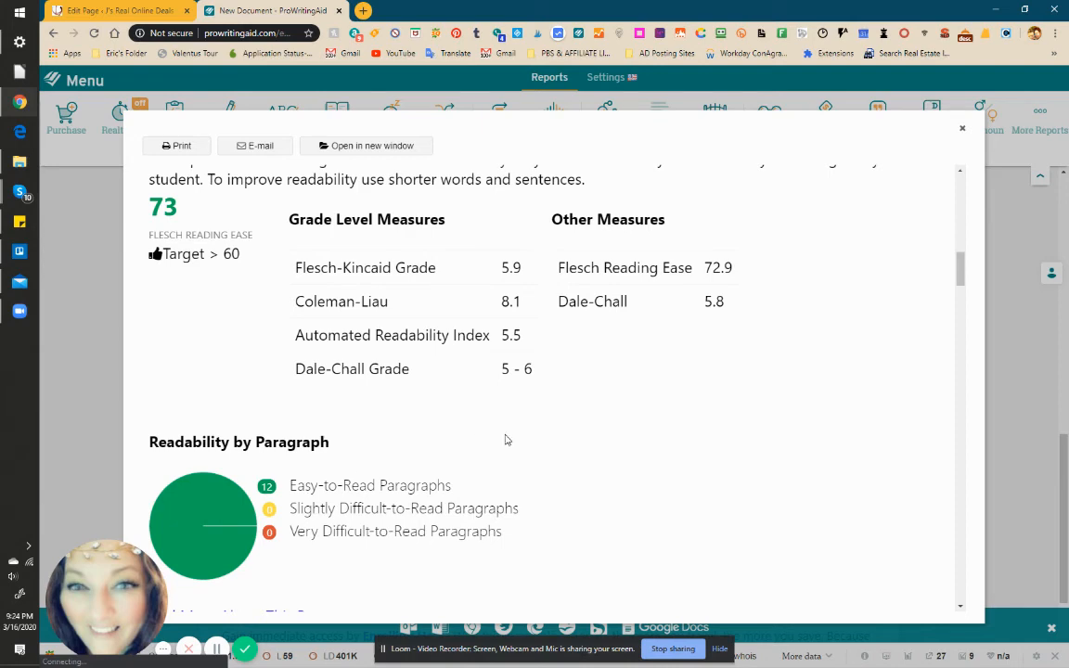
scroll(415, 516, "down", 3)
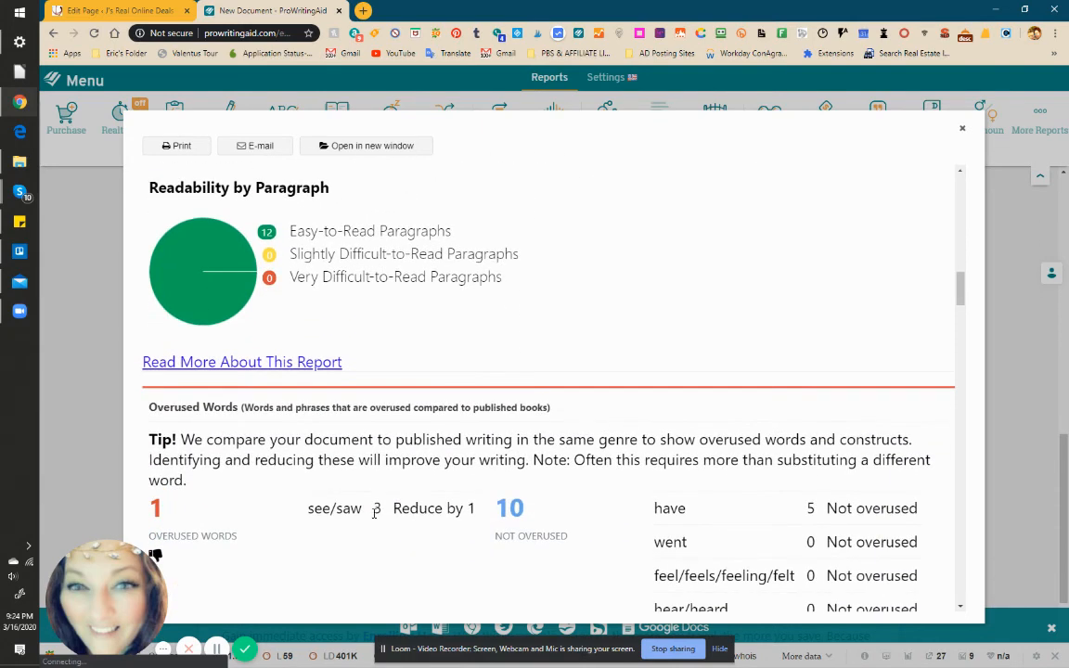
scroll(215, 461, "down", 4)
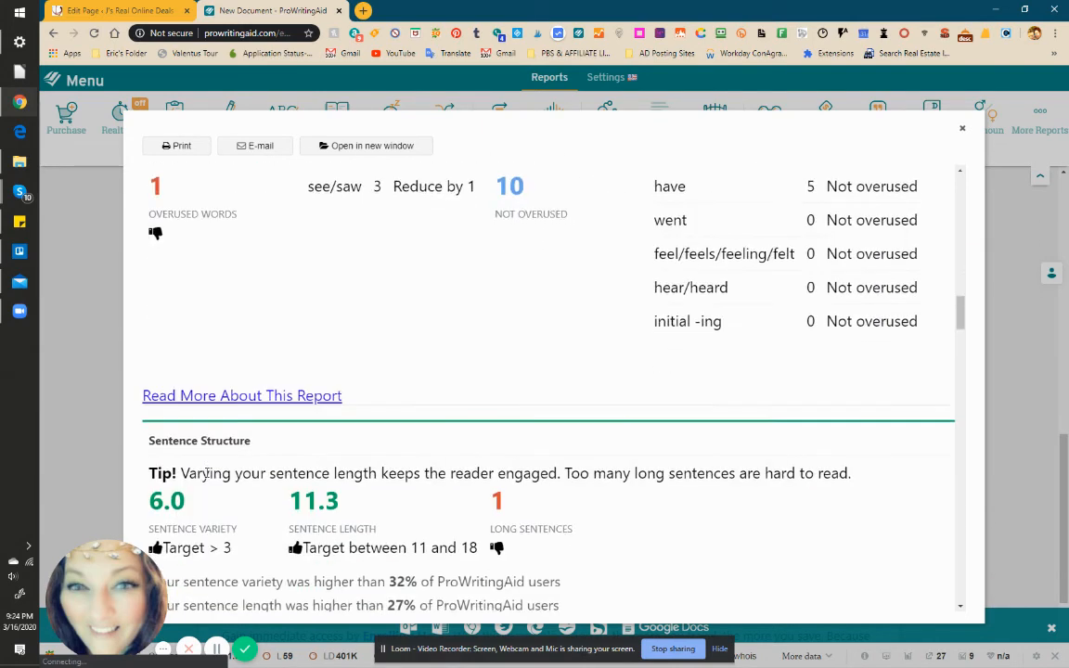
scroll(409, 289, "up", 2)
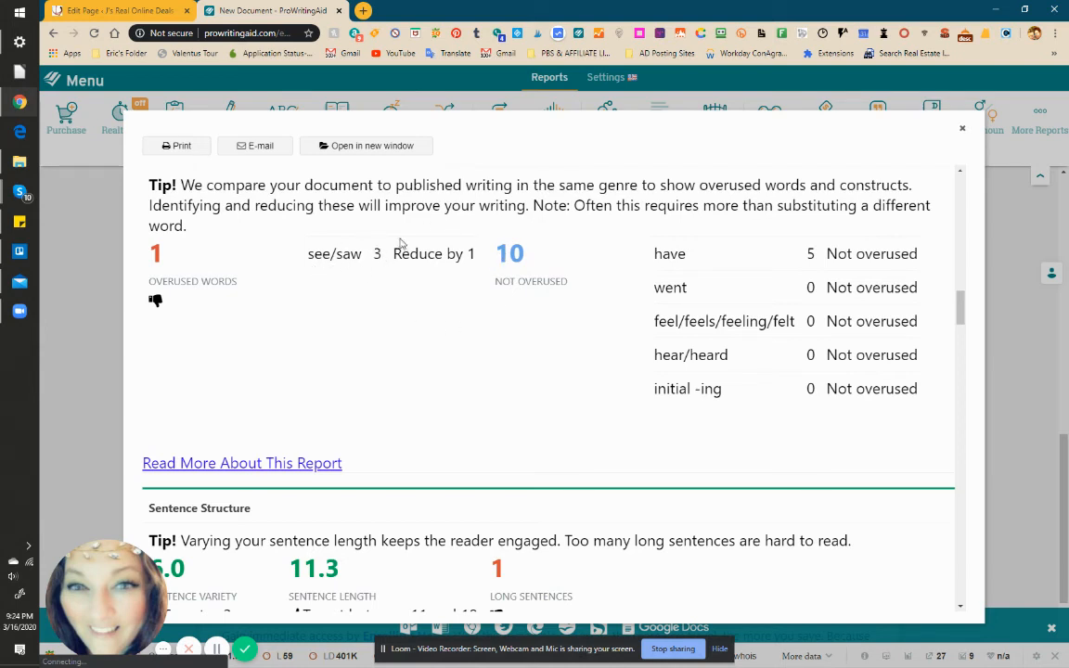
scroll(501, 315, "down", 1)
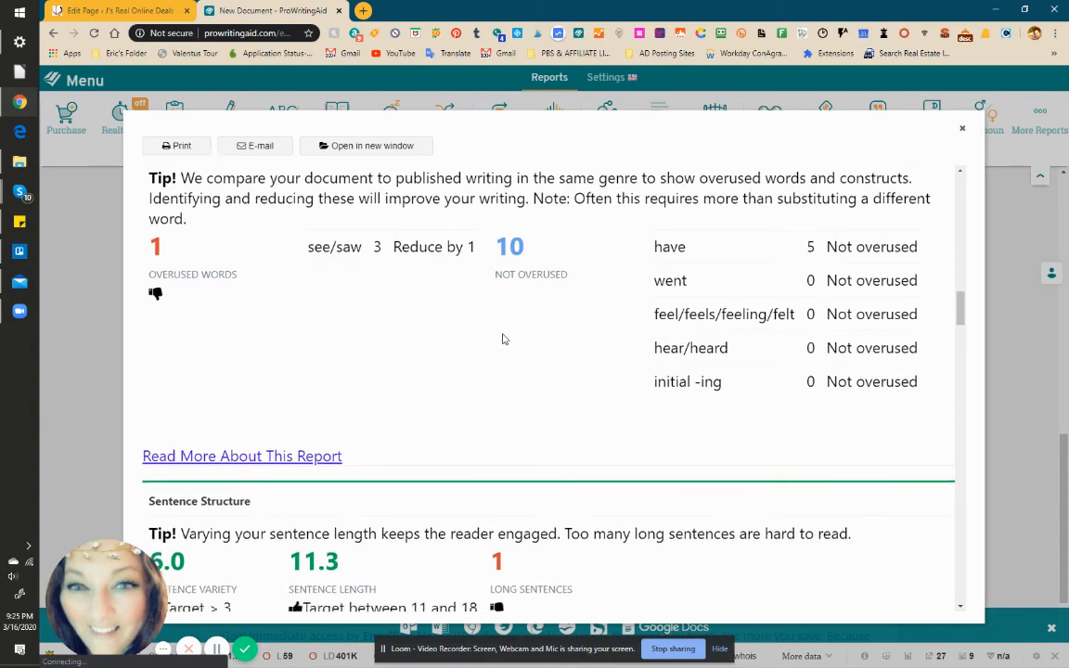
- Review the Summary report's sentence structure, writing style, sticky sentences, transitions, repeated phrases and clichés, and close the report
scroll(502, 340, "down", 3)
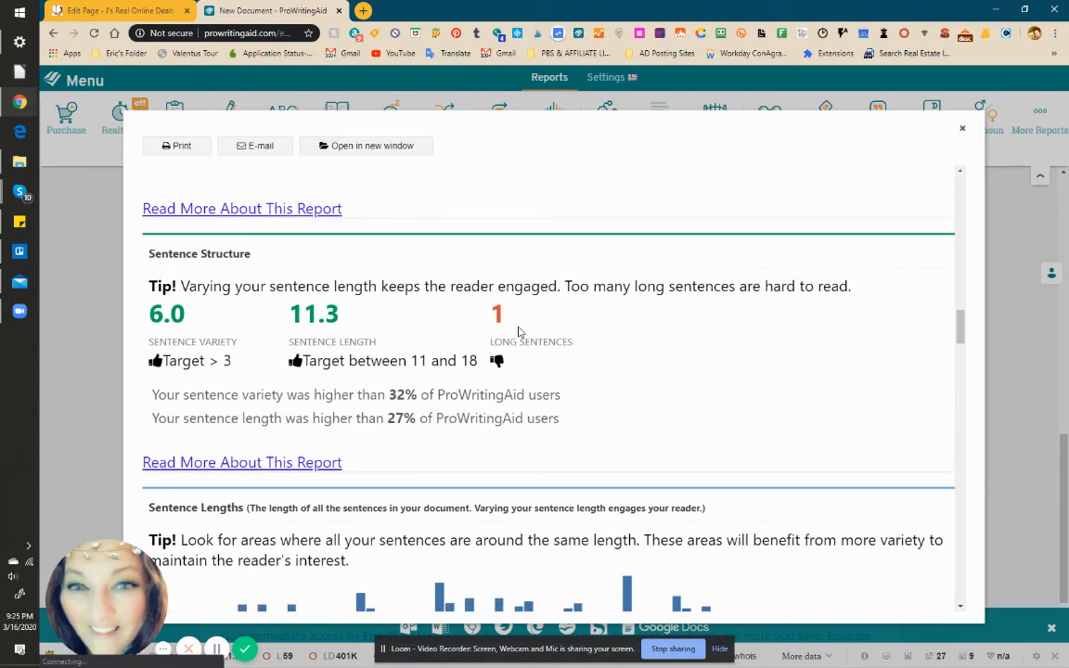
scroll(518, 339, "down", 3)
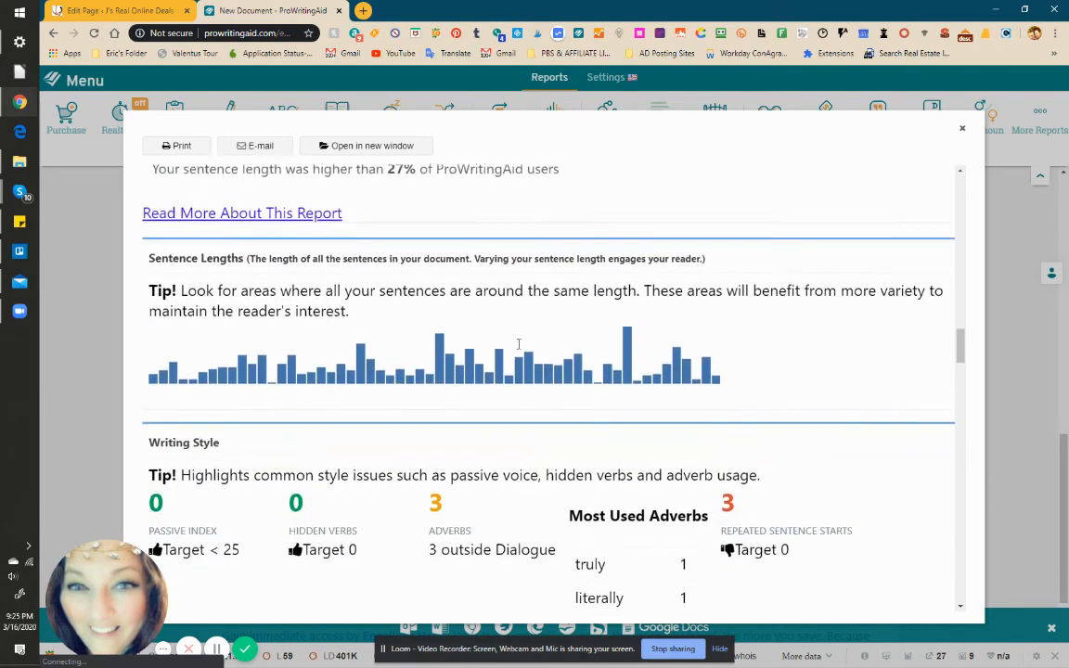
scroll(517, 347, "down", 2)
scroll(203, 369, "down", 3)
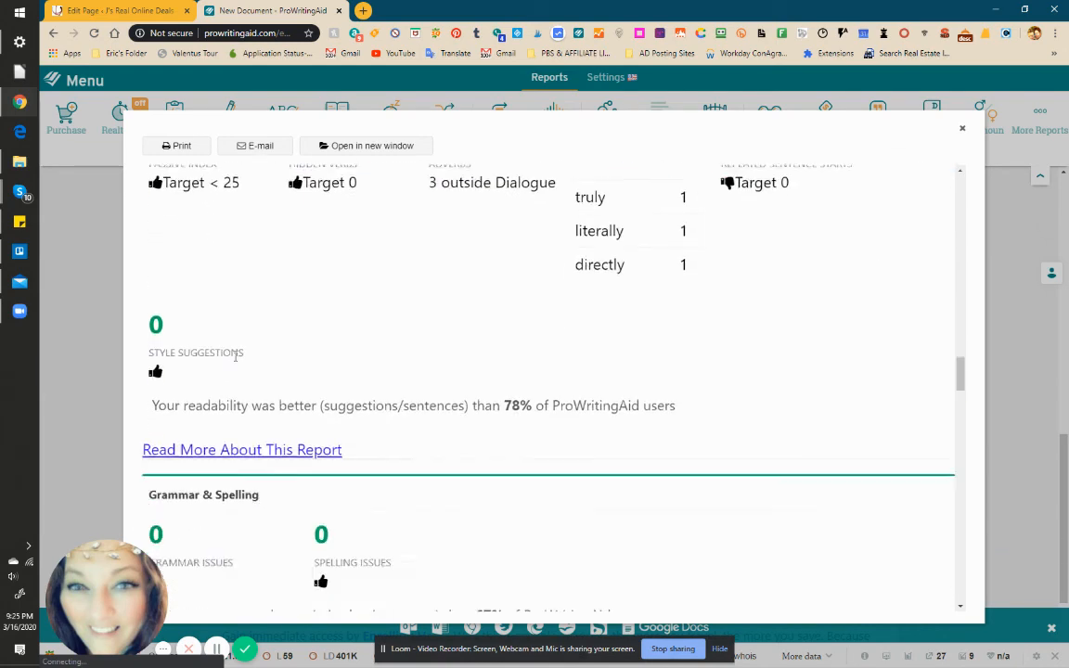
scroll(236, 356, "down", 5)
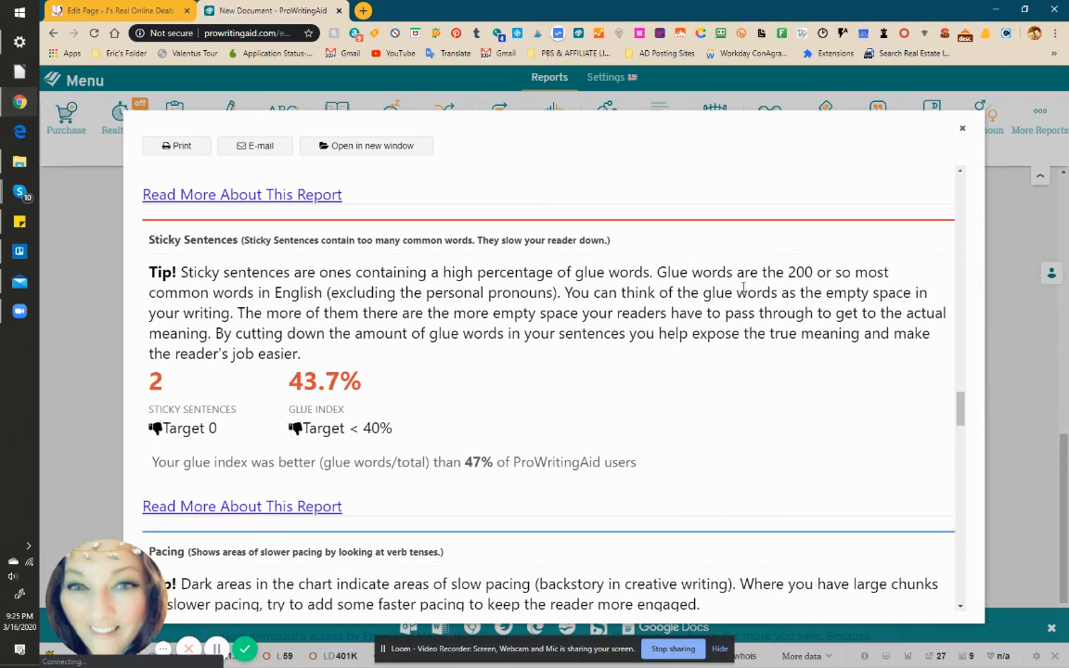
scroll(531, 313, "down", 6)
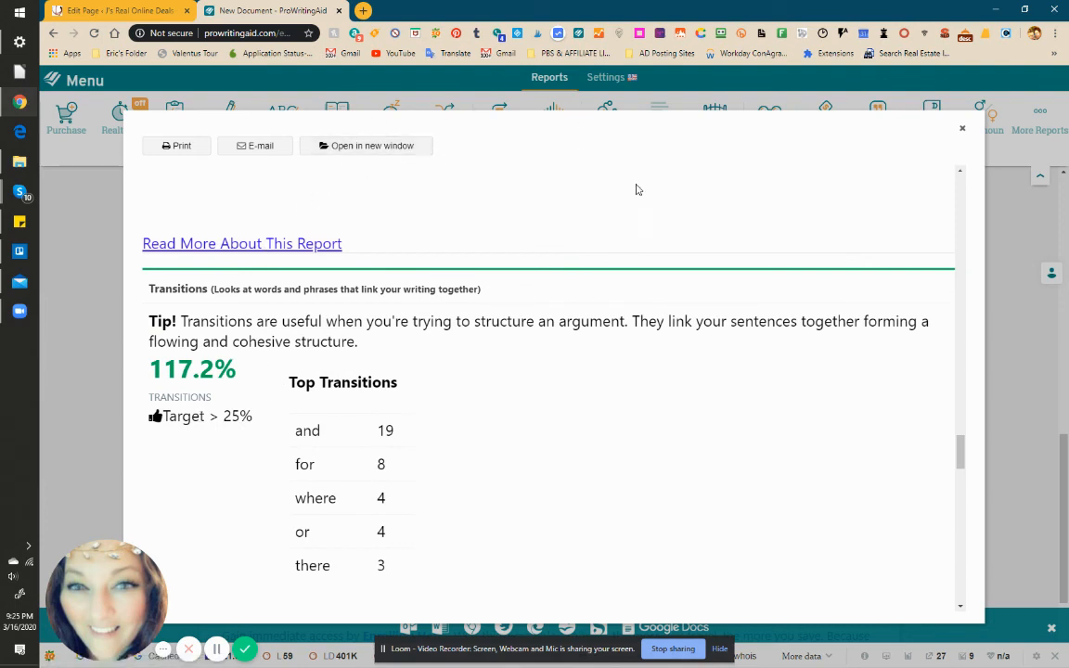
scroll(576, 300, "down", 4)
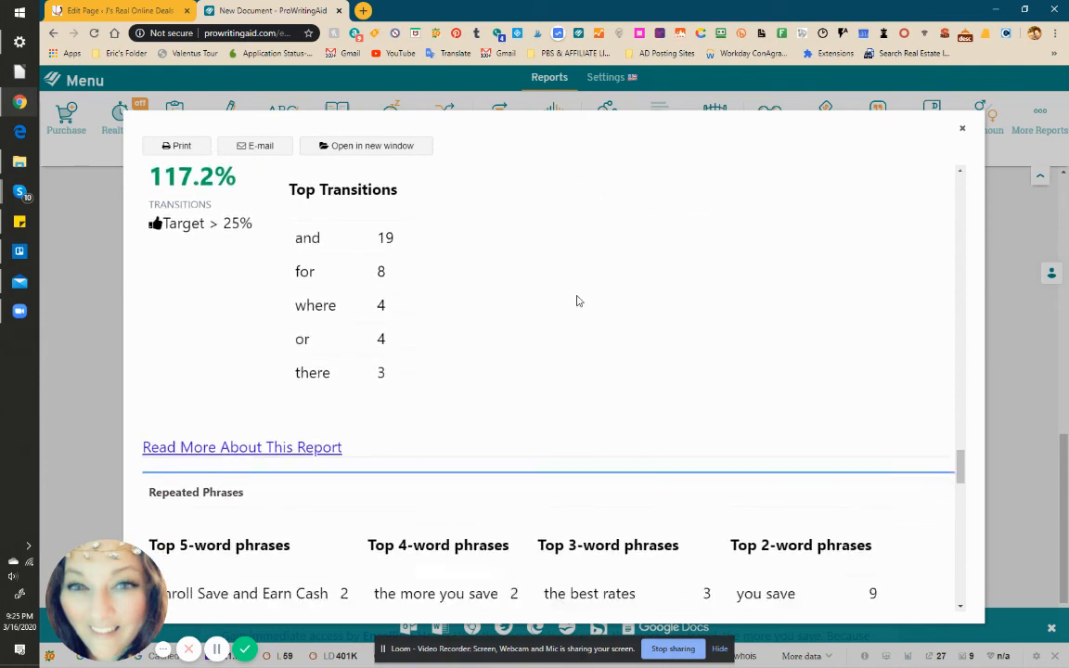
scroll(557, 306, "down", 3)
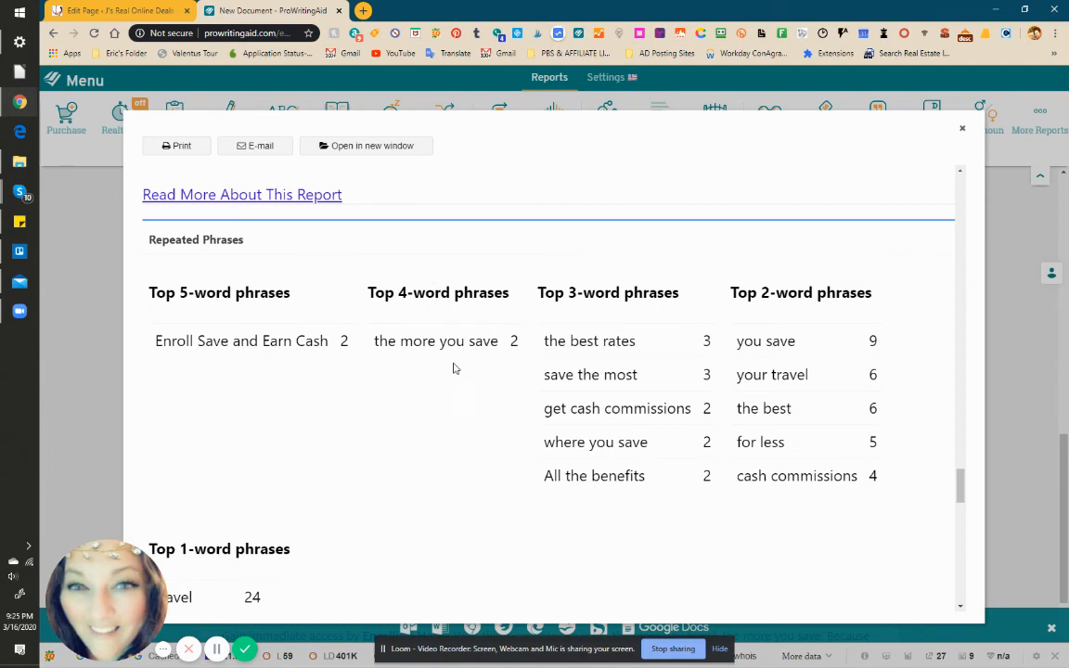
scroll(454, 367, "down", 6)
scroll(454, 367, "down", 3)
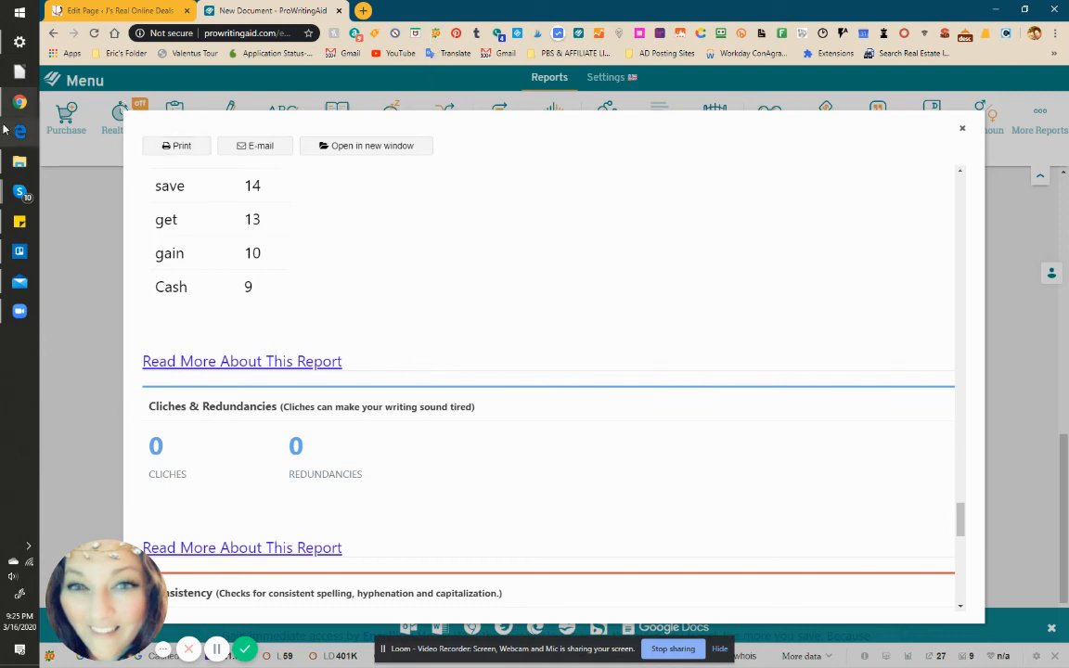
left_click(963, 129)
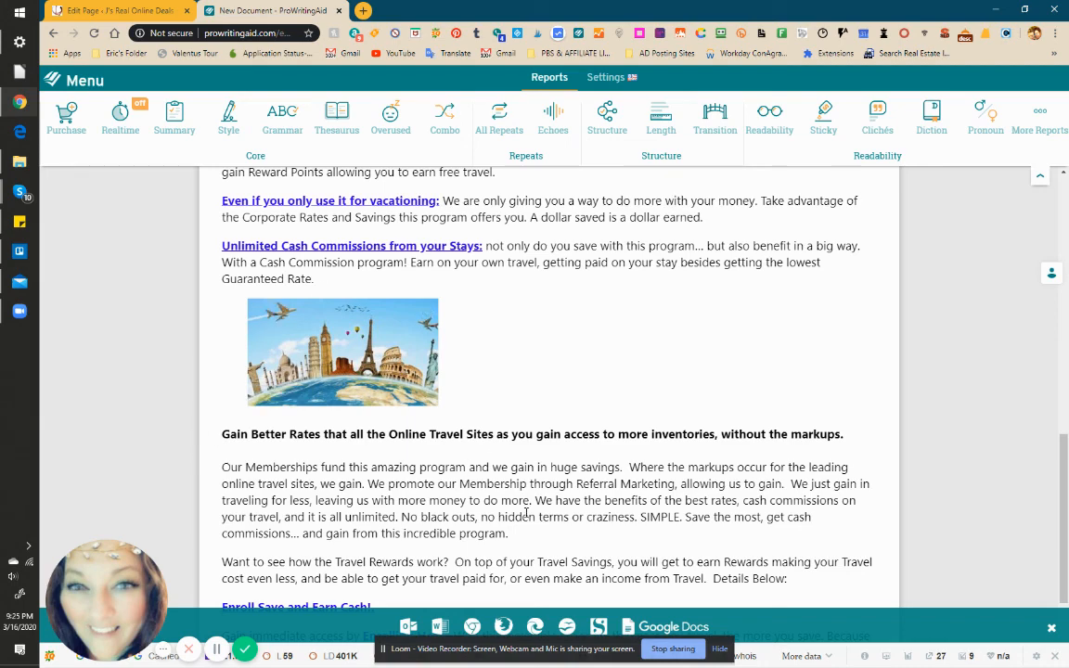
- Select the document text from the opening line "Get ready to travel for Less" down through the following sections
scroll(539, 502, "up", 7)
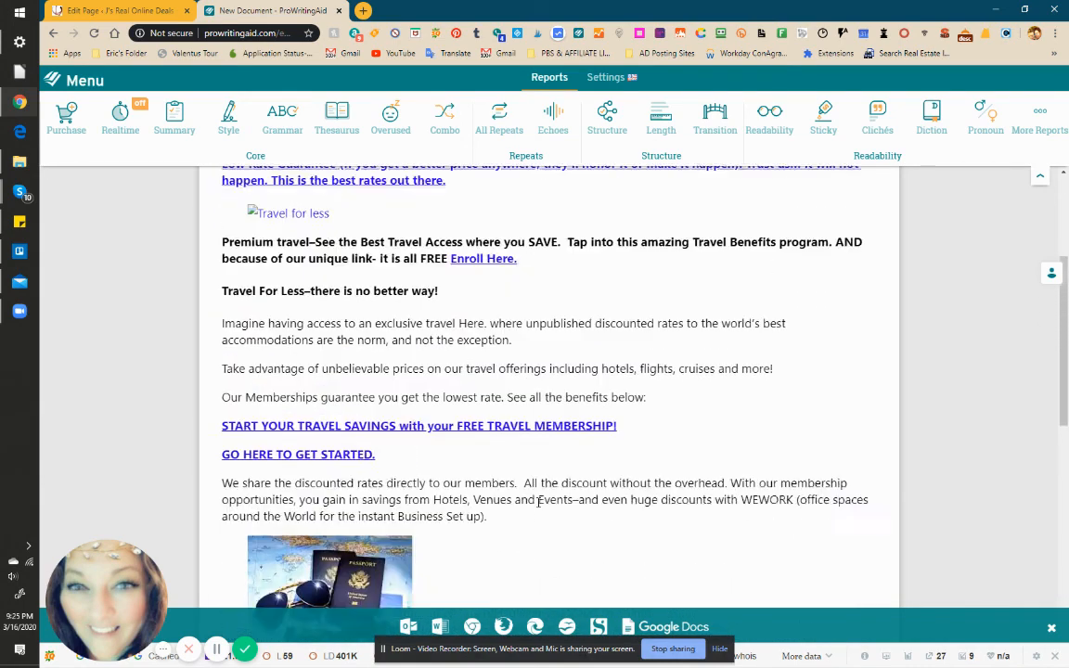
scroll(538, 504, "up", 3)
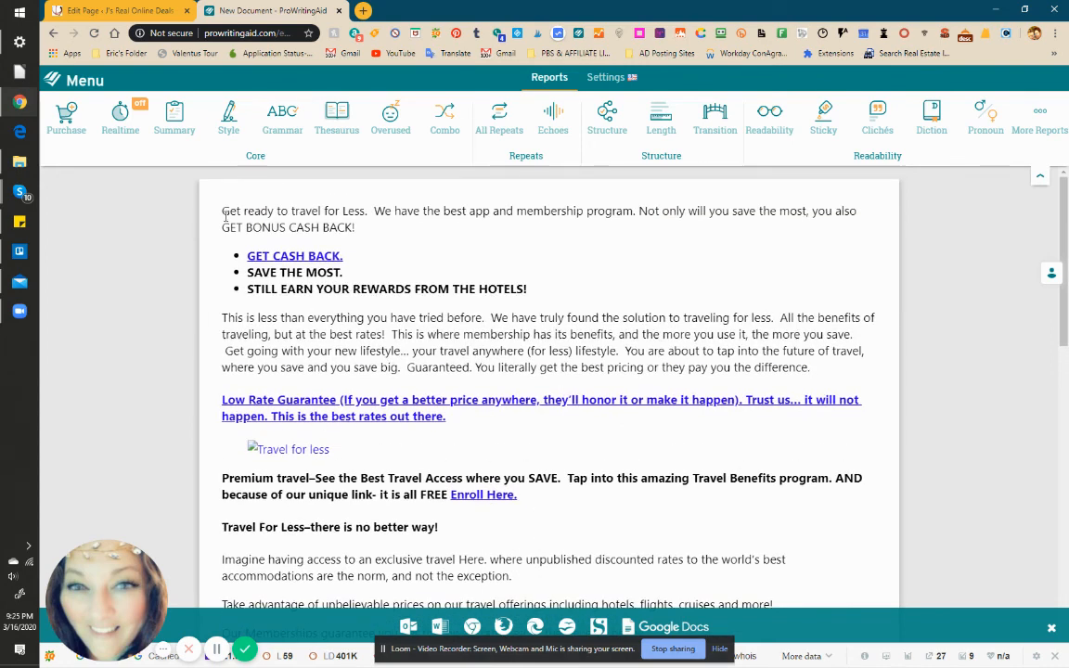
left_click_drag(226, 216, 850, 605)
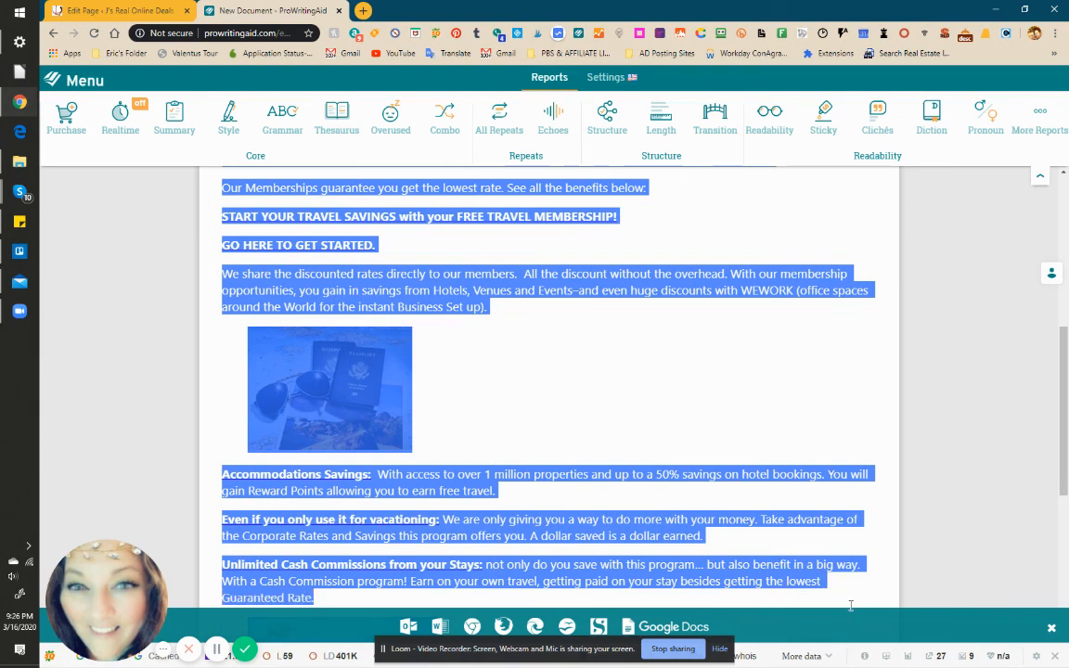